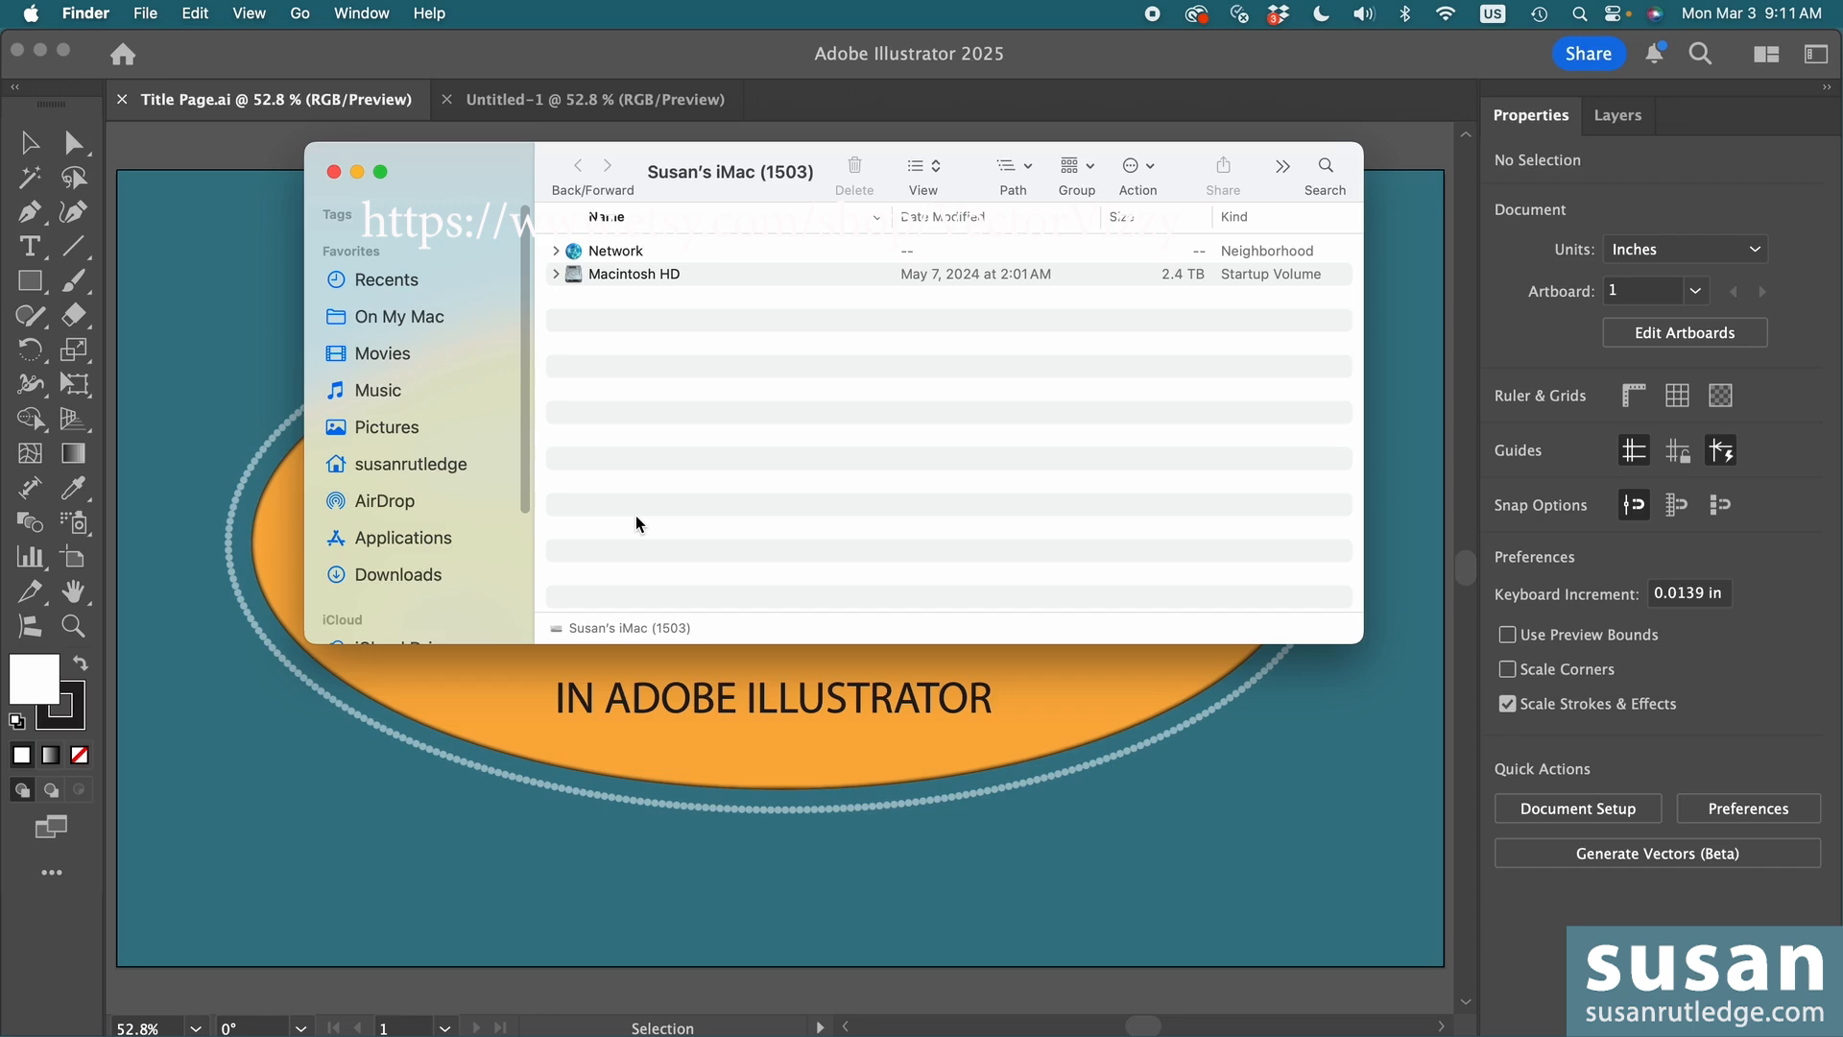
- Show the Finder window in column view and open the Documents folder
{"action": "left_click", "coordinate": [929, 170]}
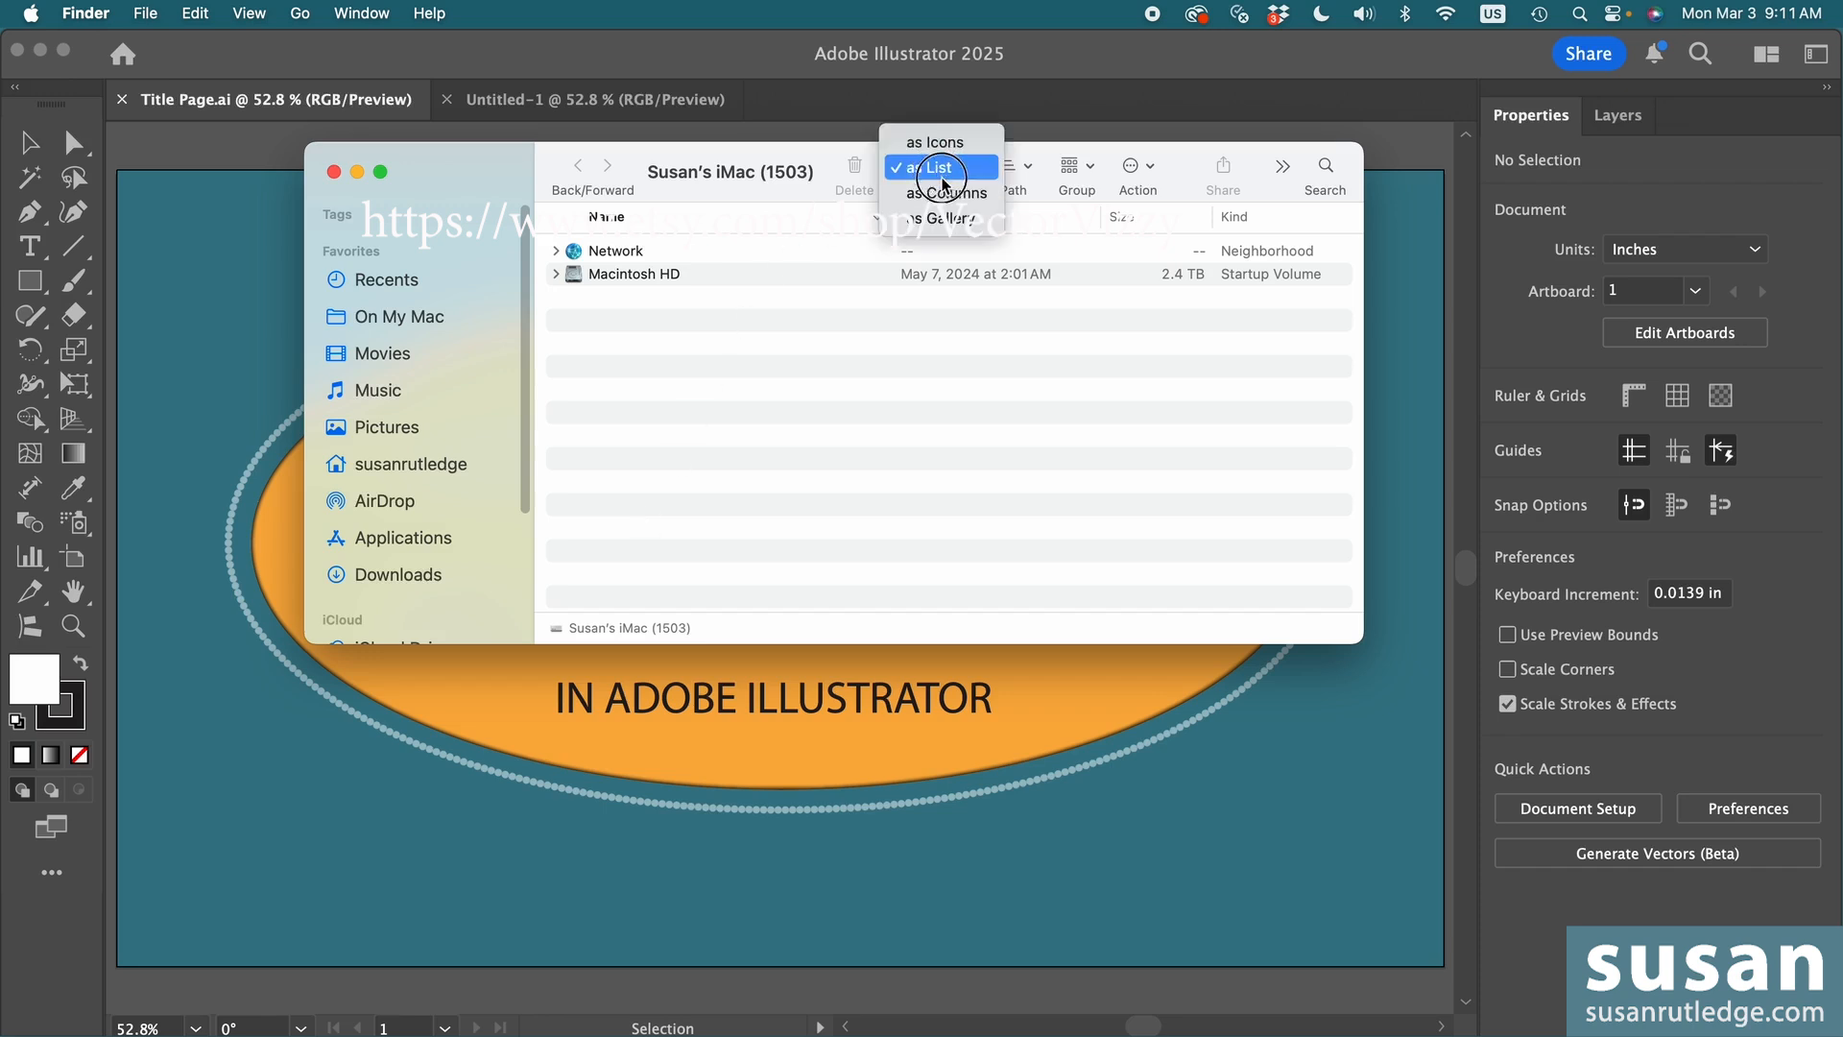
{"action": "left_click", "coordinate": [946, 193]}
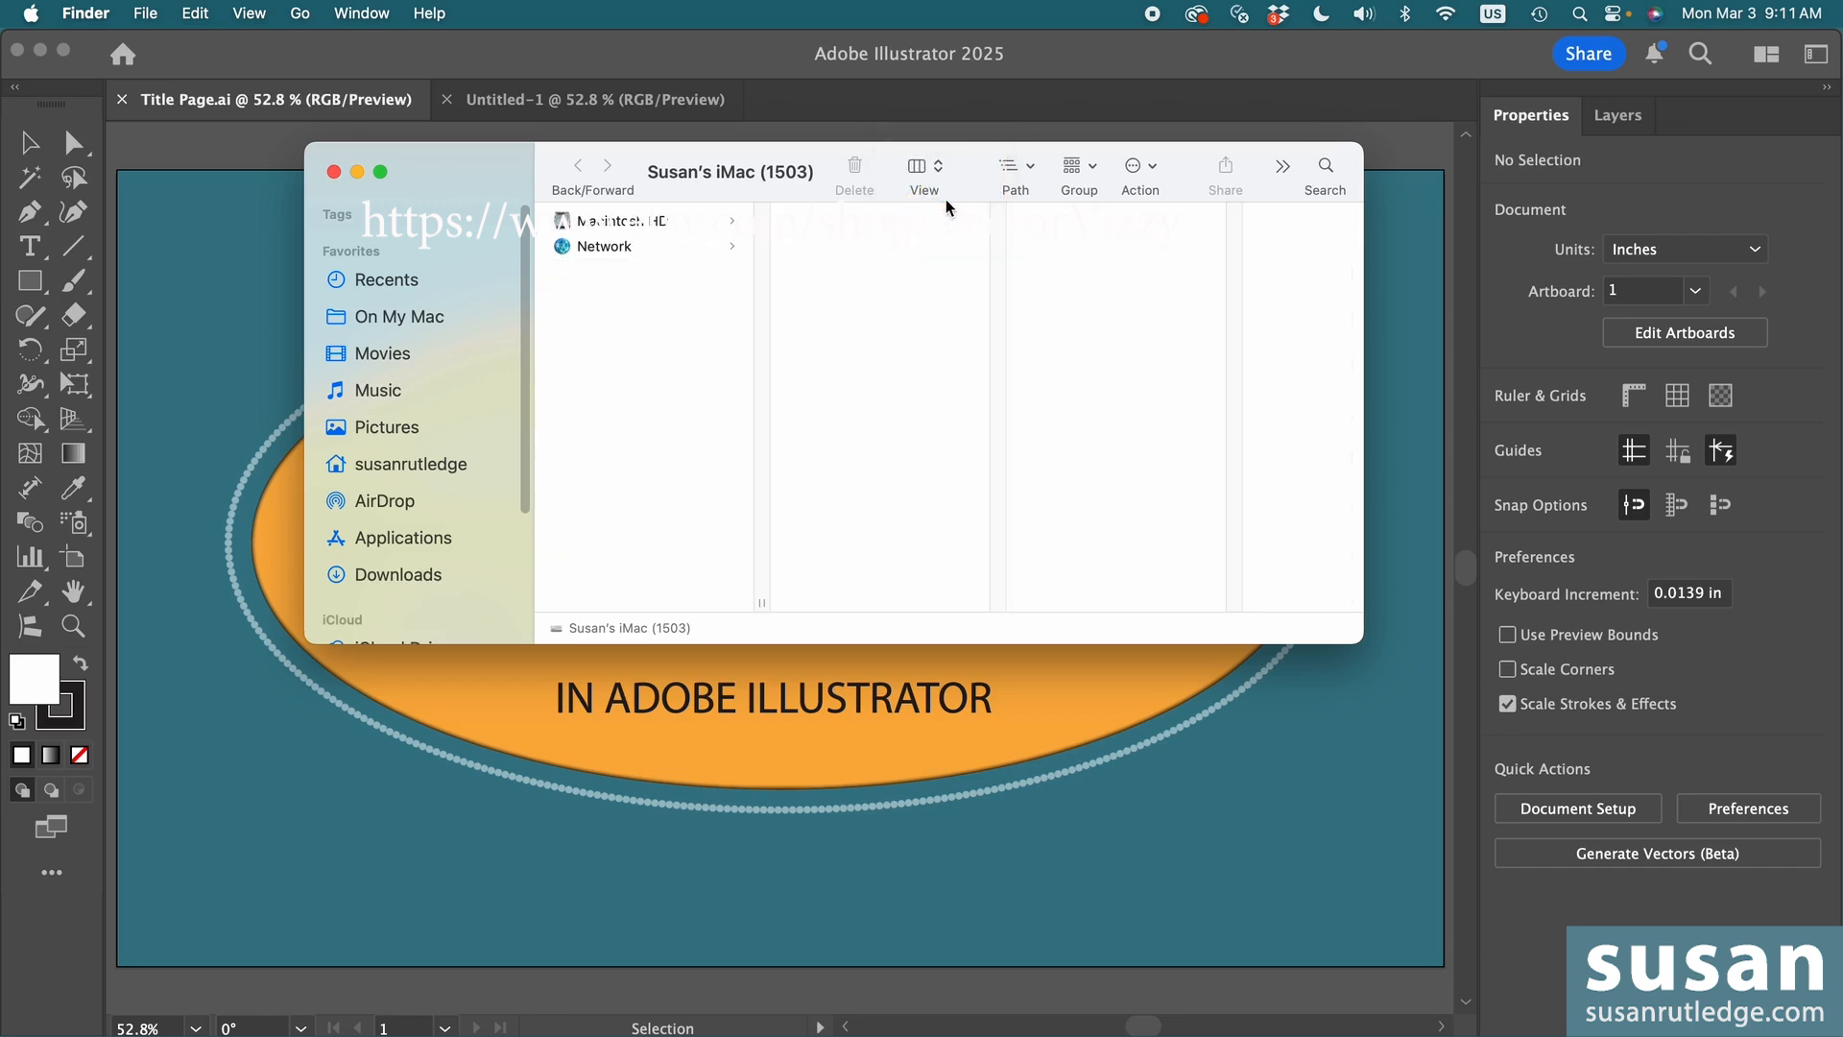
{"action": "left_click_drag", "start_coordinate": [522, 465], "coordinate": [521, 618]}
{"action": "left_click", "coordinate": [403, 580]}
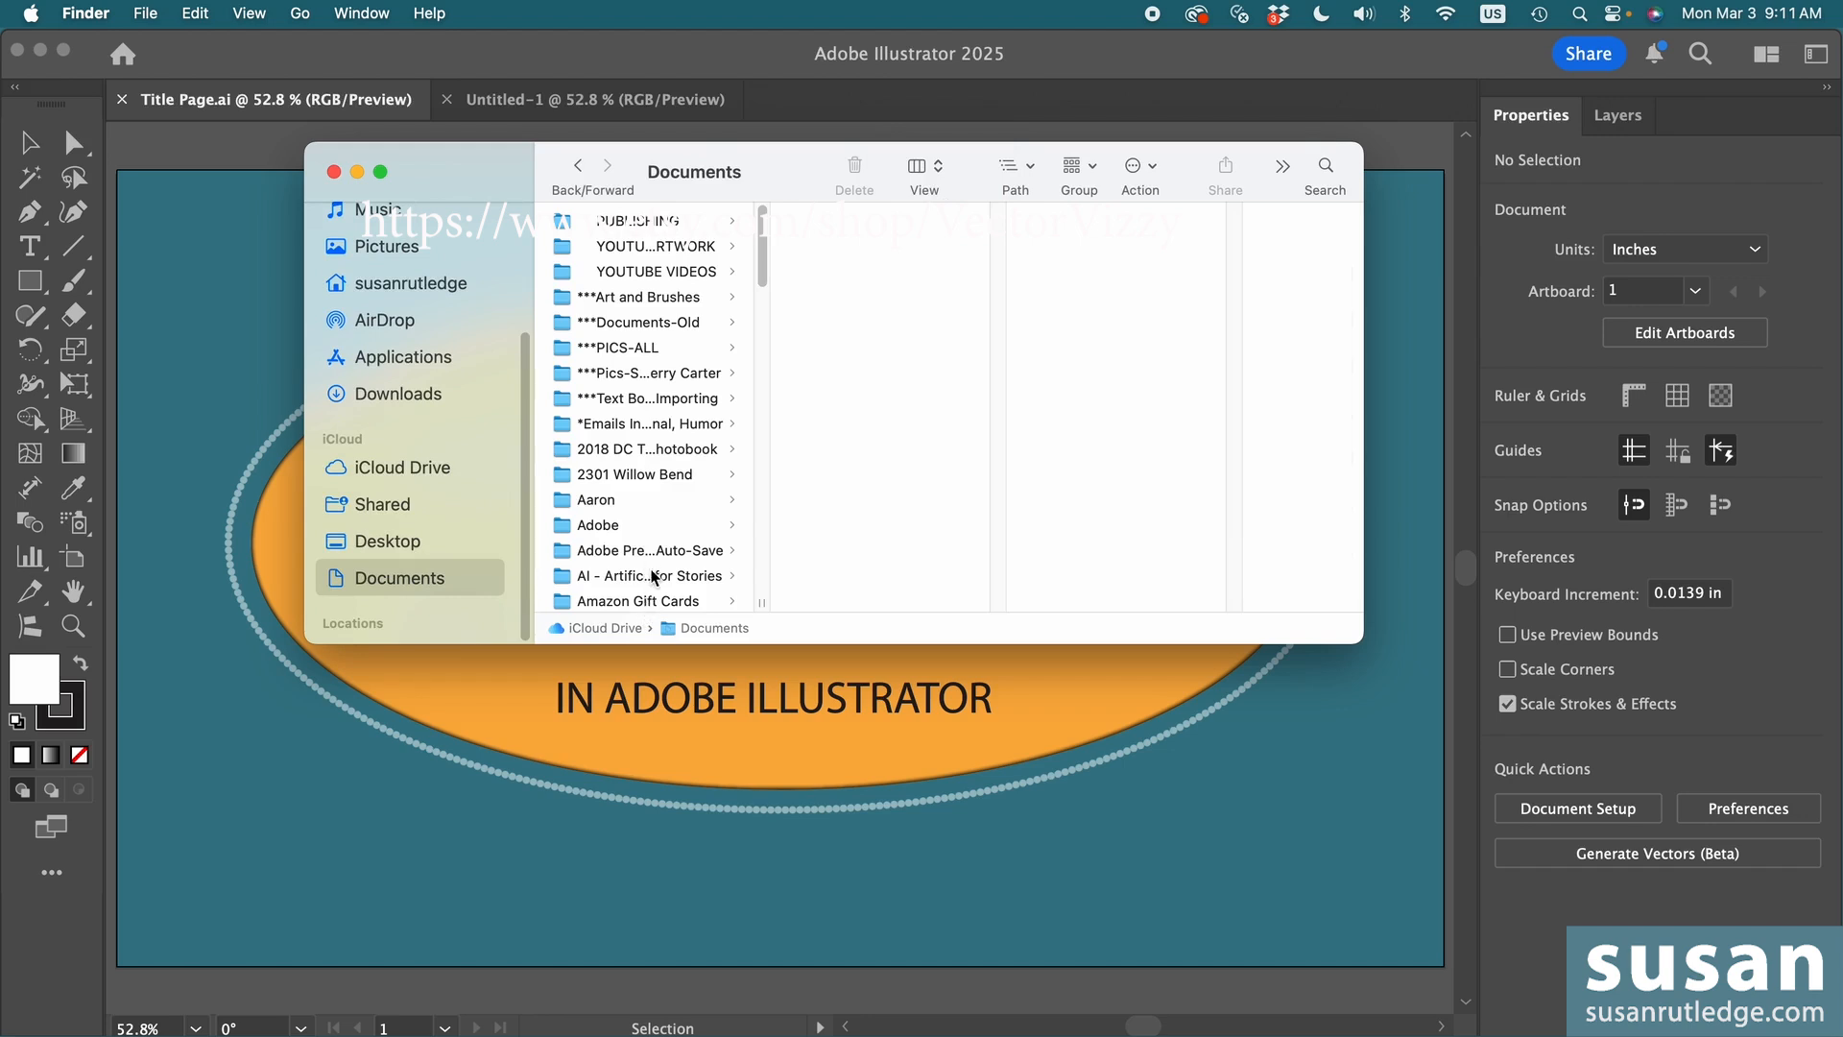
- Create a new folder named "Purchased Assets" in Documents
{"action": "left_click", "coordinate": [145, 14]}
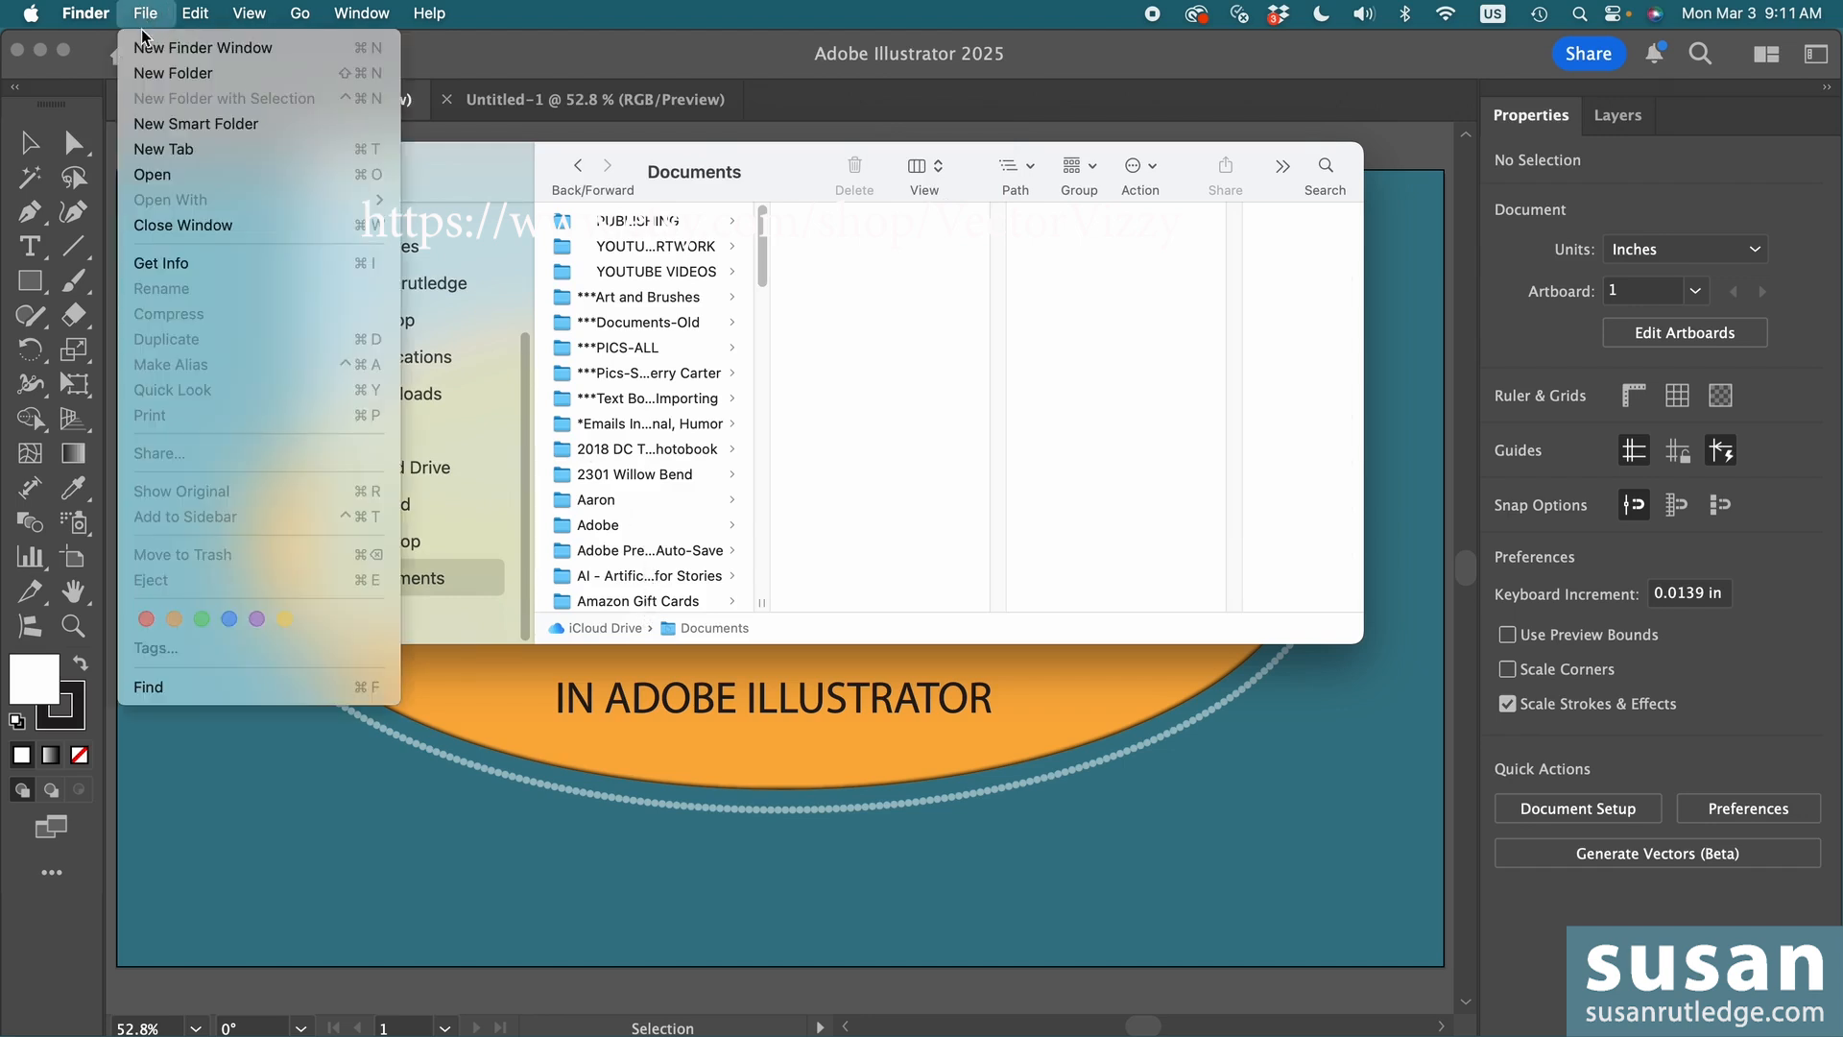
{"action": "left_click", "coordinate": [152, 73]}
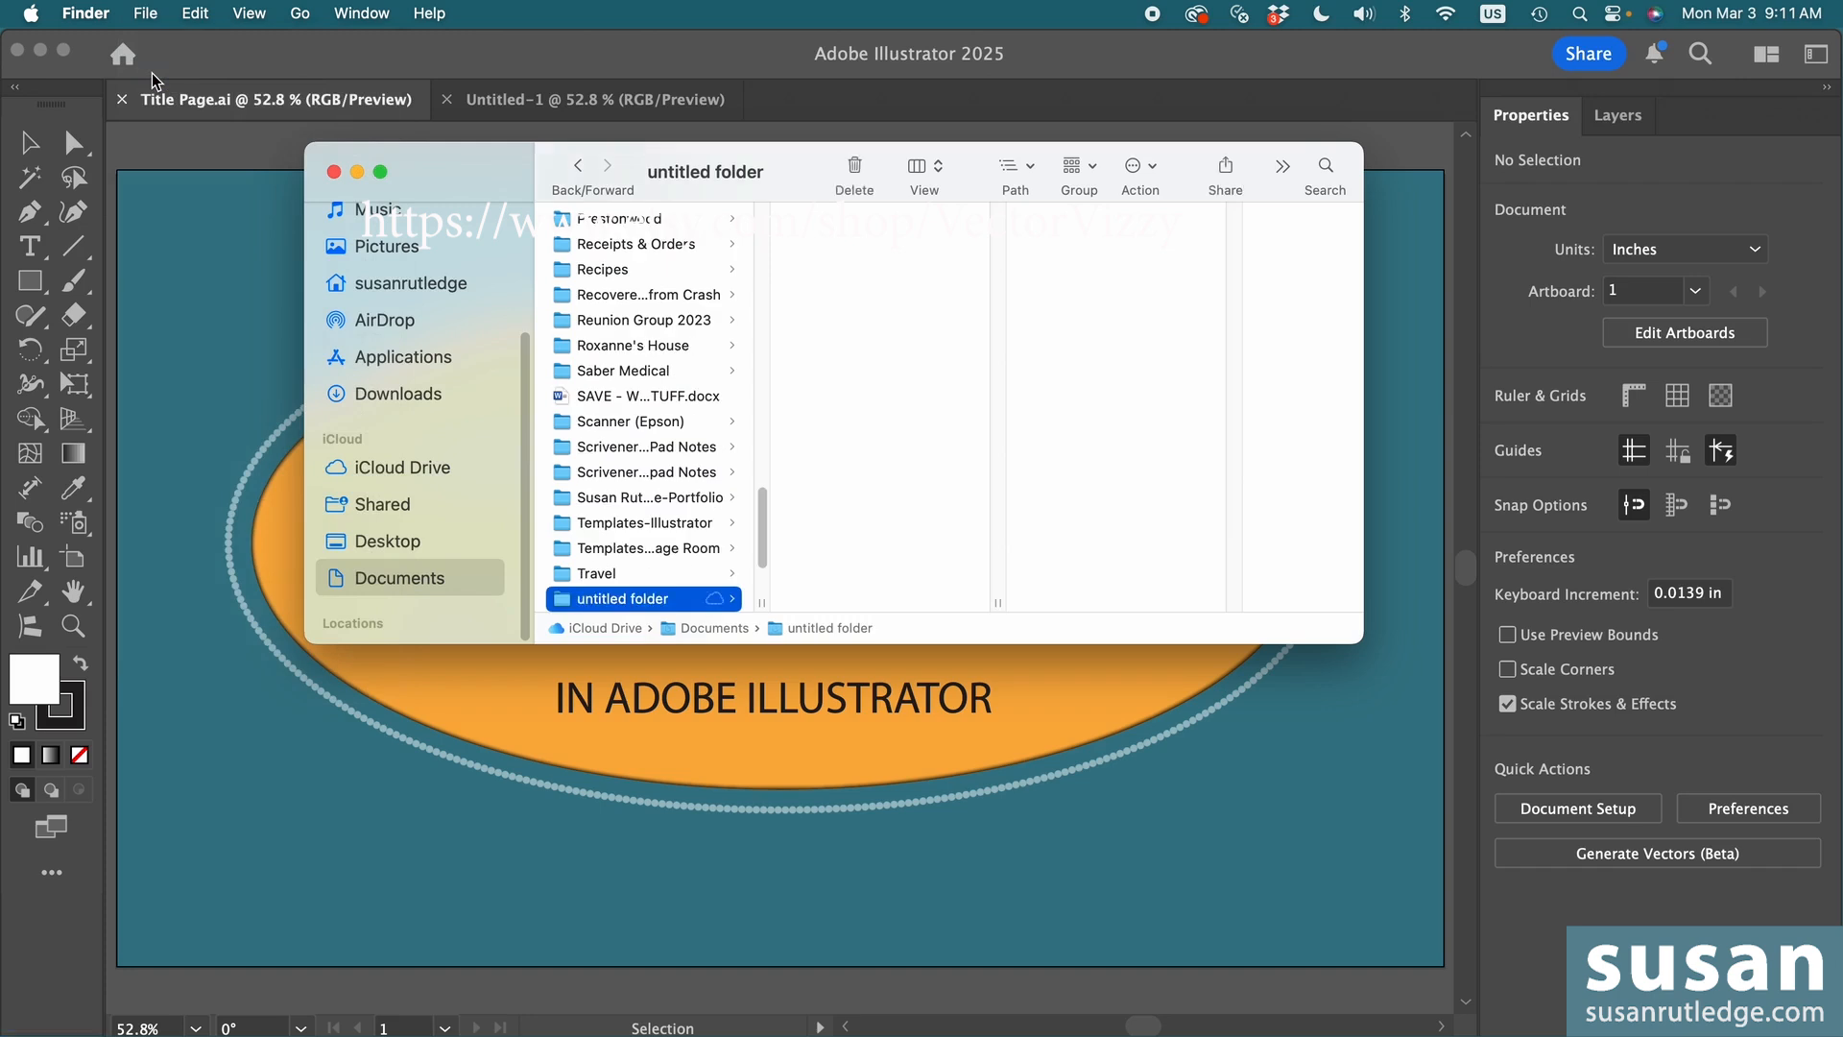
{"action": "left_click", "coordinate": [636, 603]}
{"action": "type", "text": "Purchased Asse"}
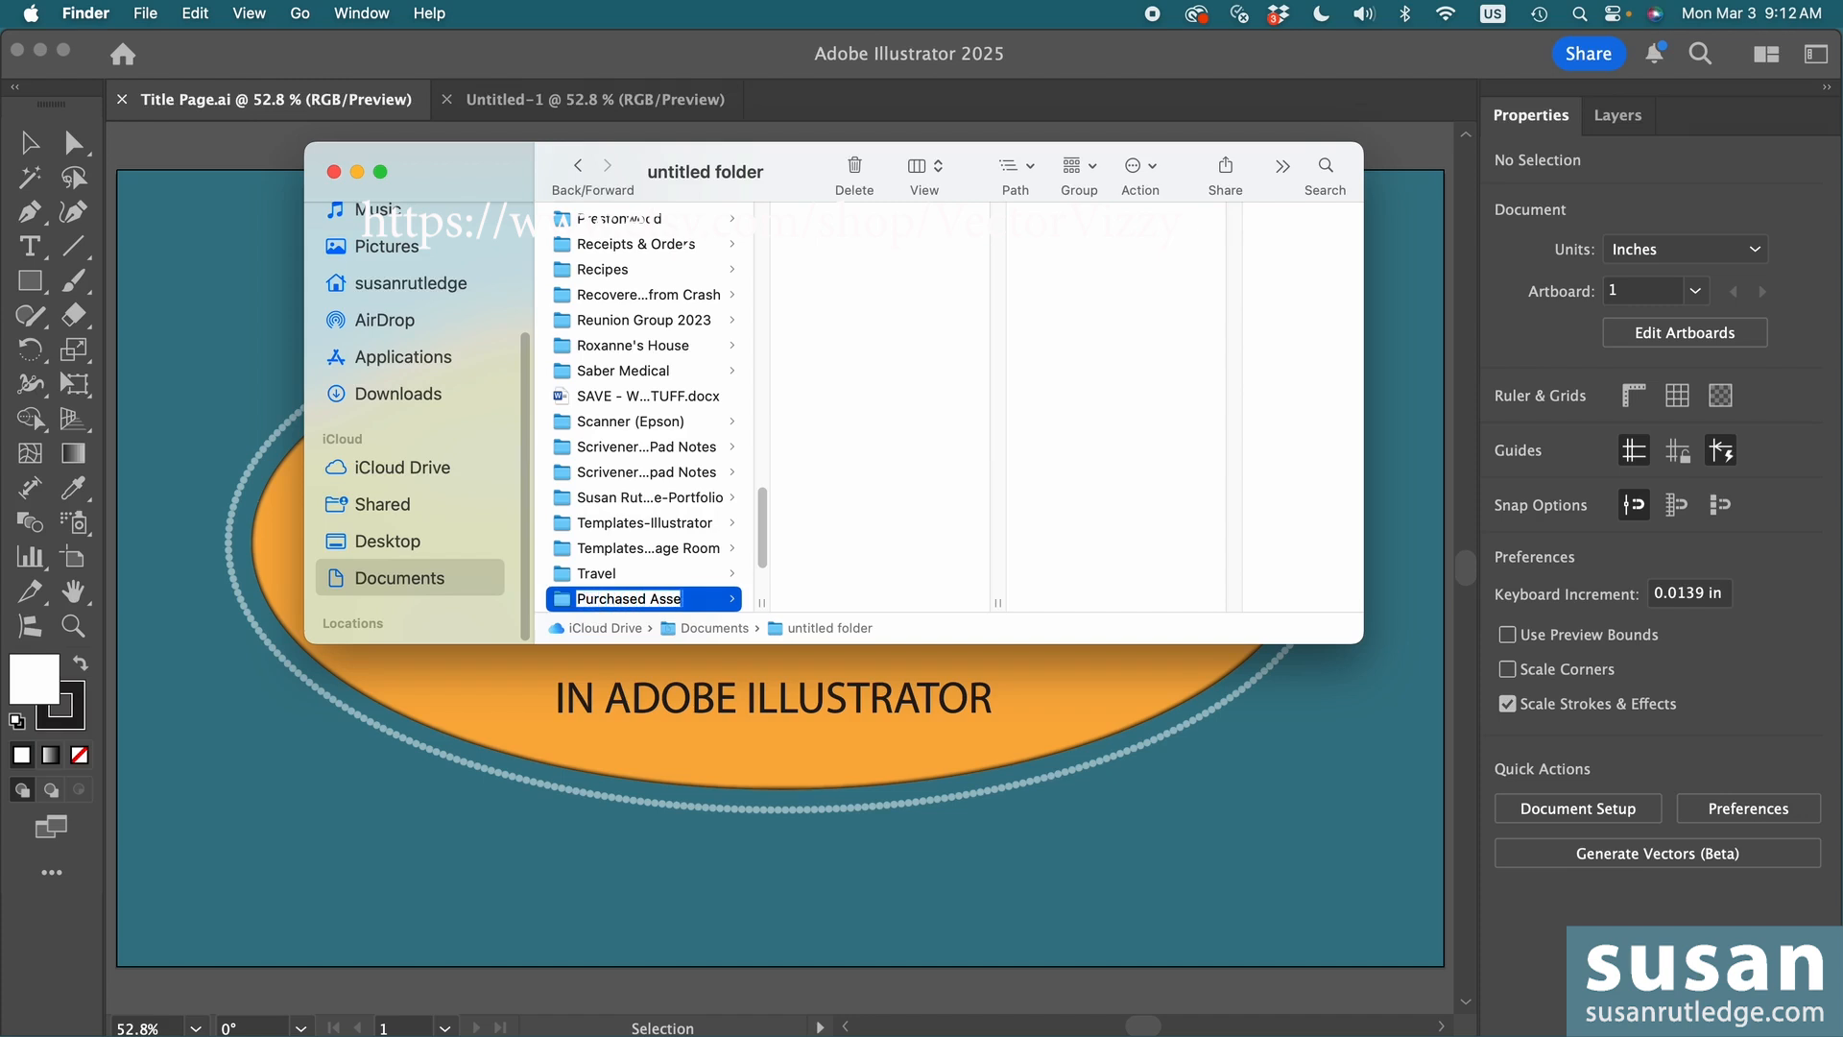
{"action": "type", "text": "ts"}
{"action": "key", "text": "Return"}
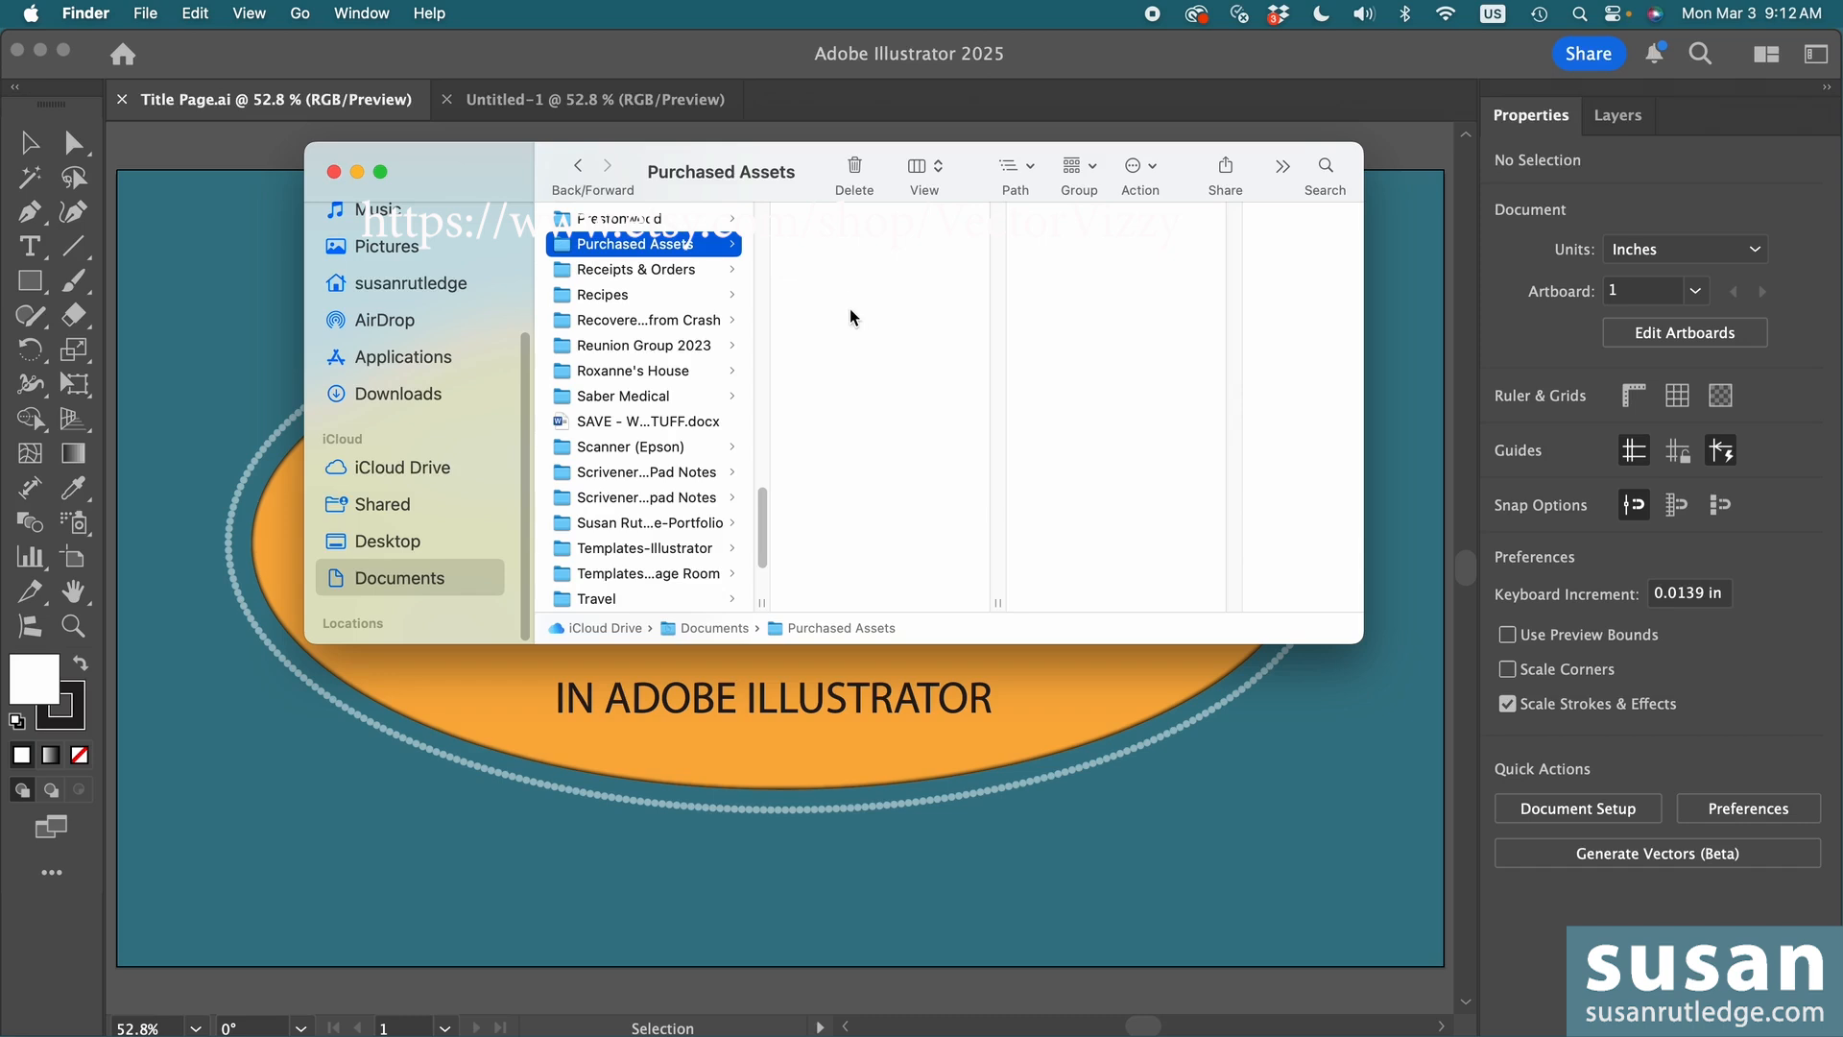
- Unzip ARB-01.zip on the desktop and open the extracted ARB-01 Zip File folder
{"action": "left_click_drag", "start_coordinate": [1212, 44], "coordinate": [1152, 566]}
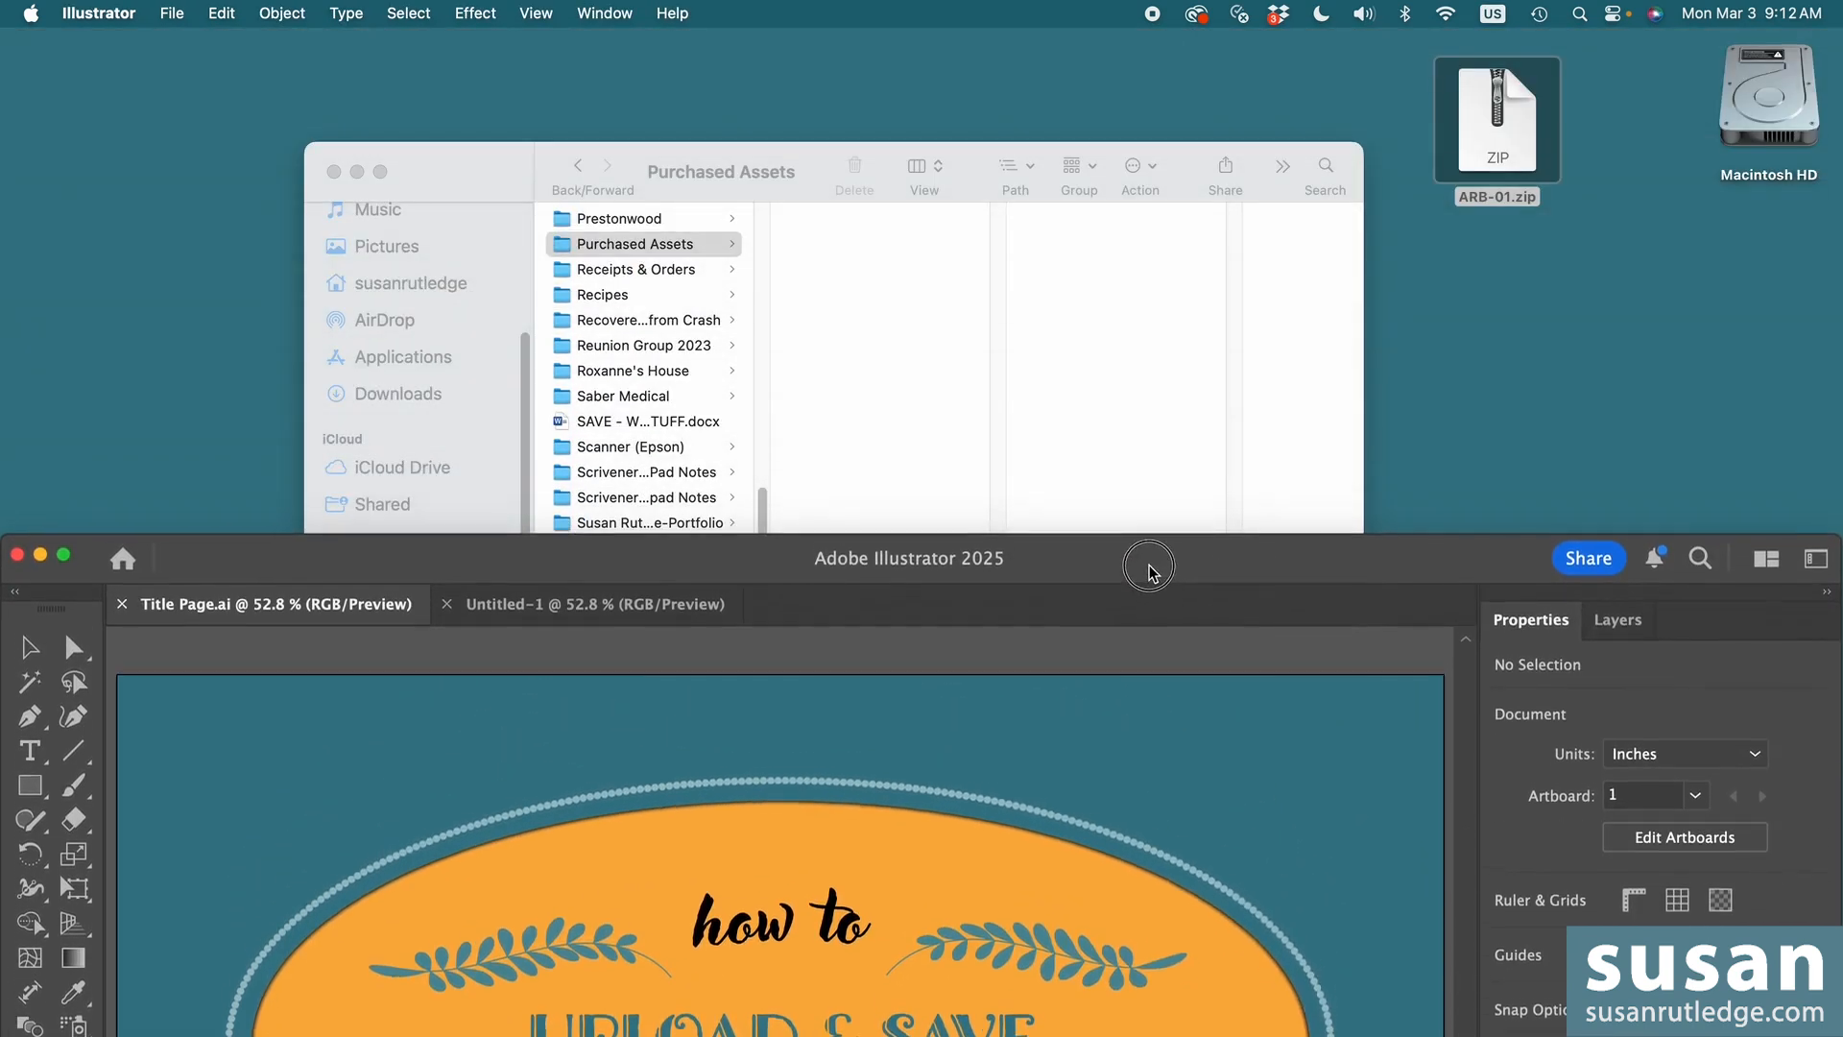
{"action": "left_click", "coordinate": [1484, 149]}
{"action": "double_click", "coordinate": [1484, 149]}
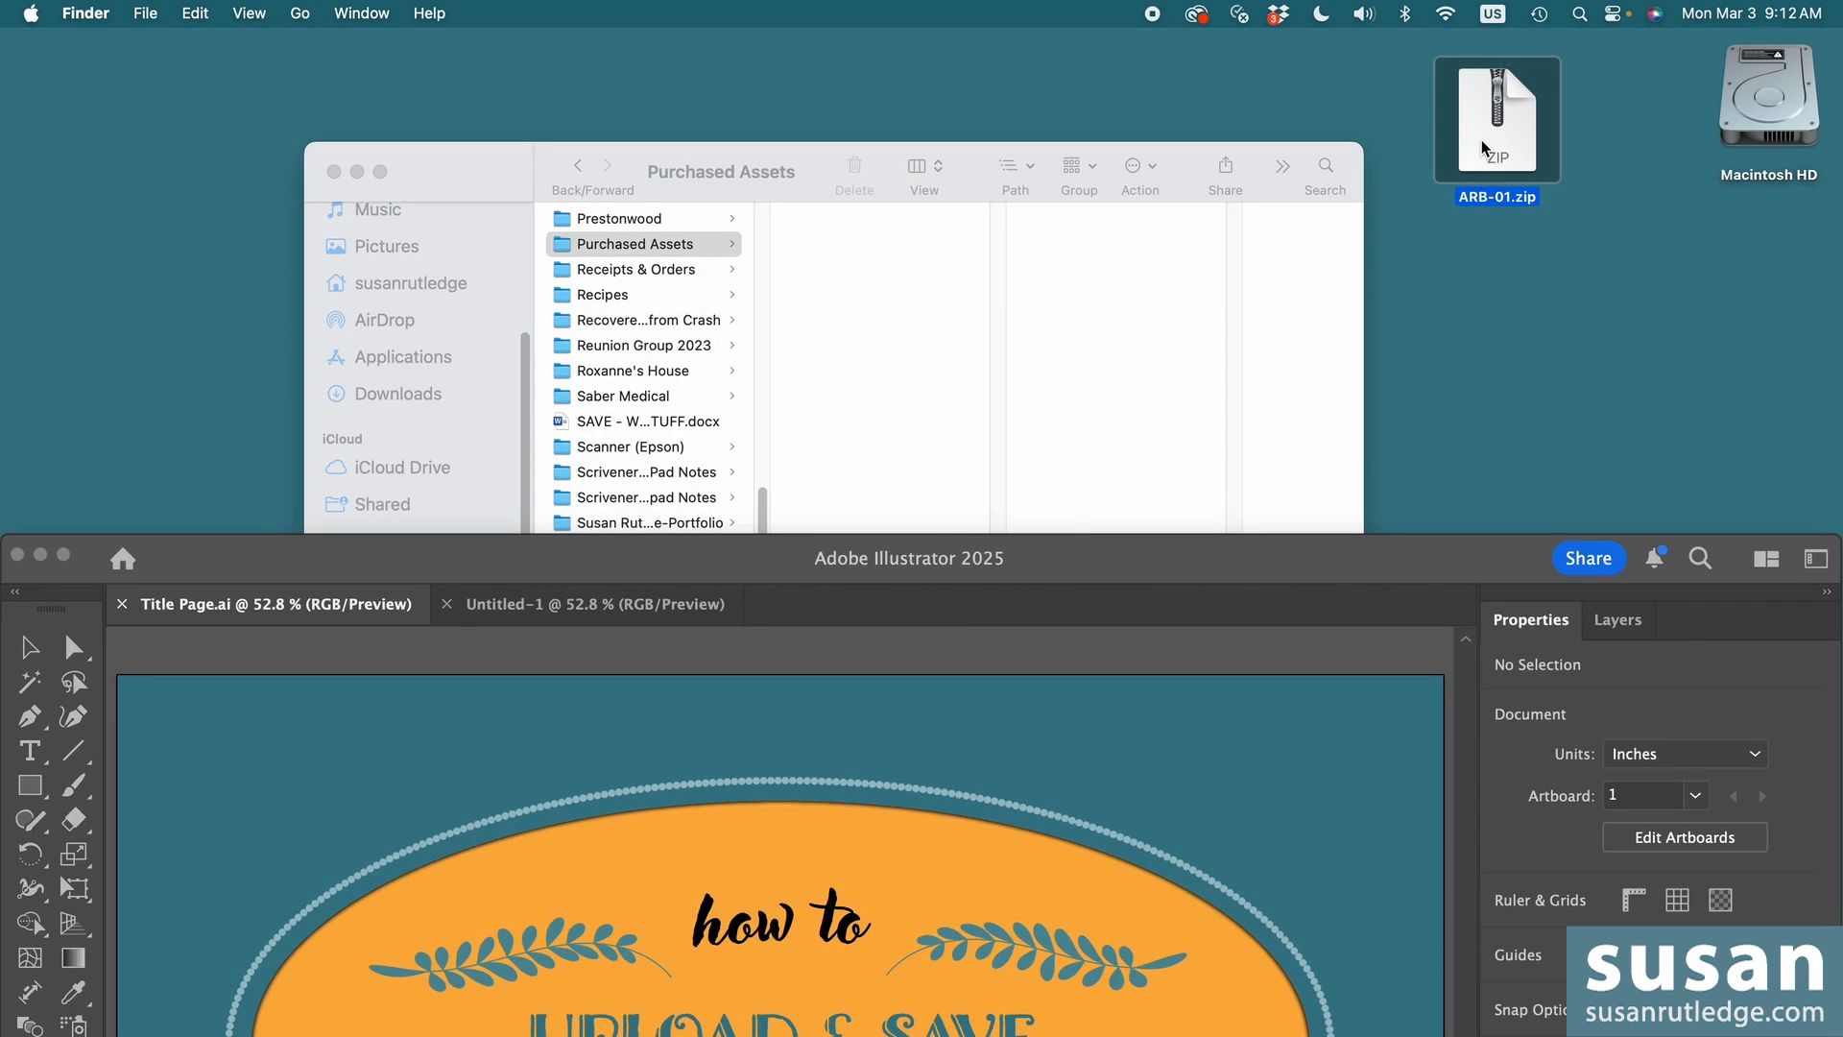
{"action": "left_click_drag", "start_coordinate": [1495, 182], "coordinate": [1486, 365]}
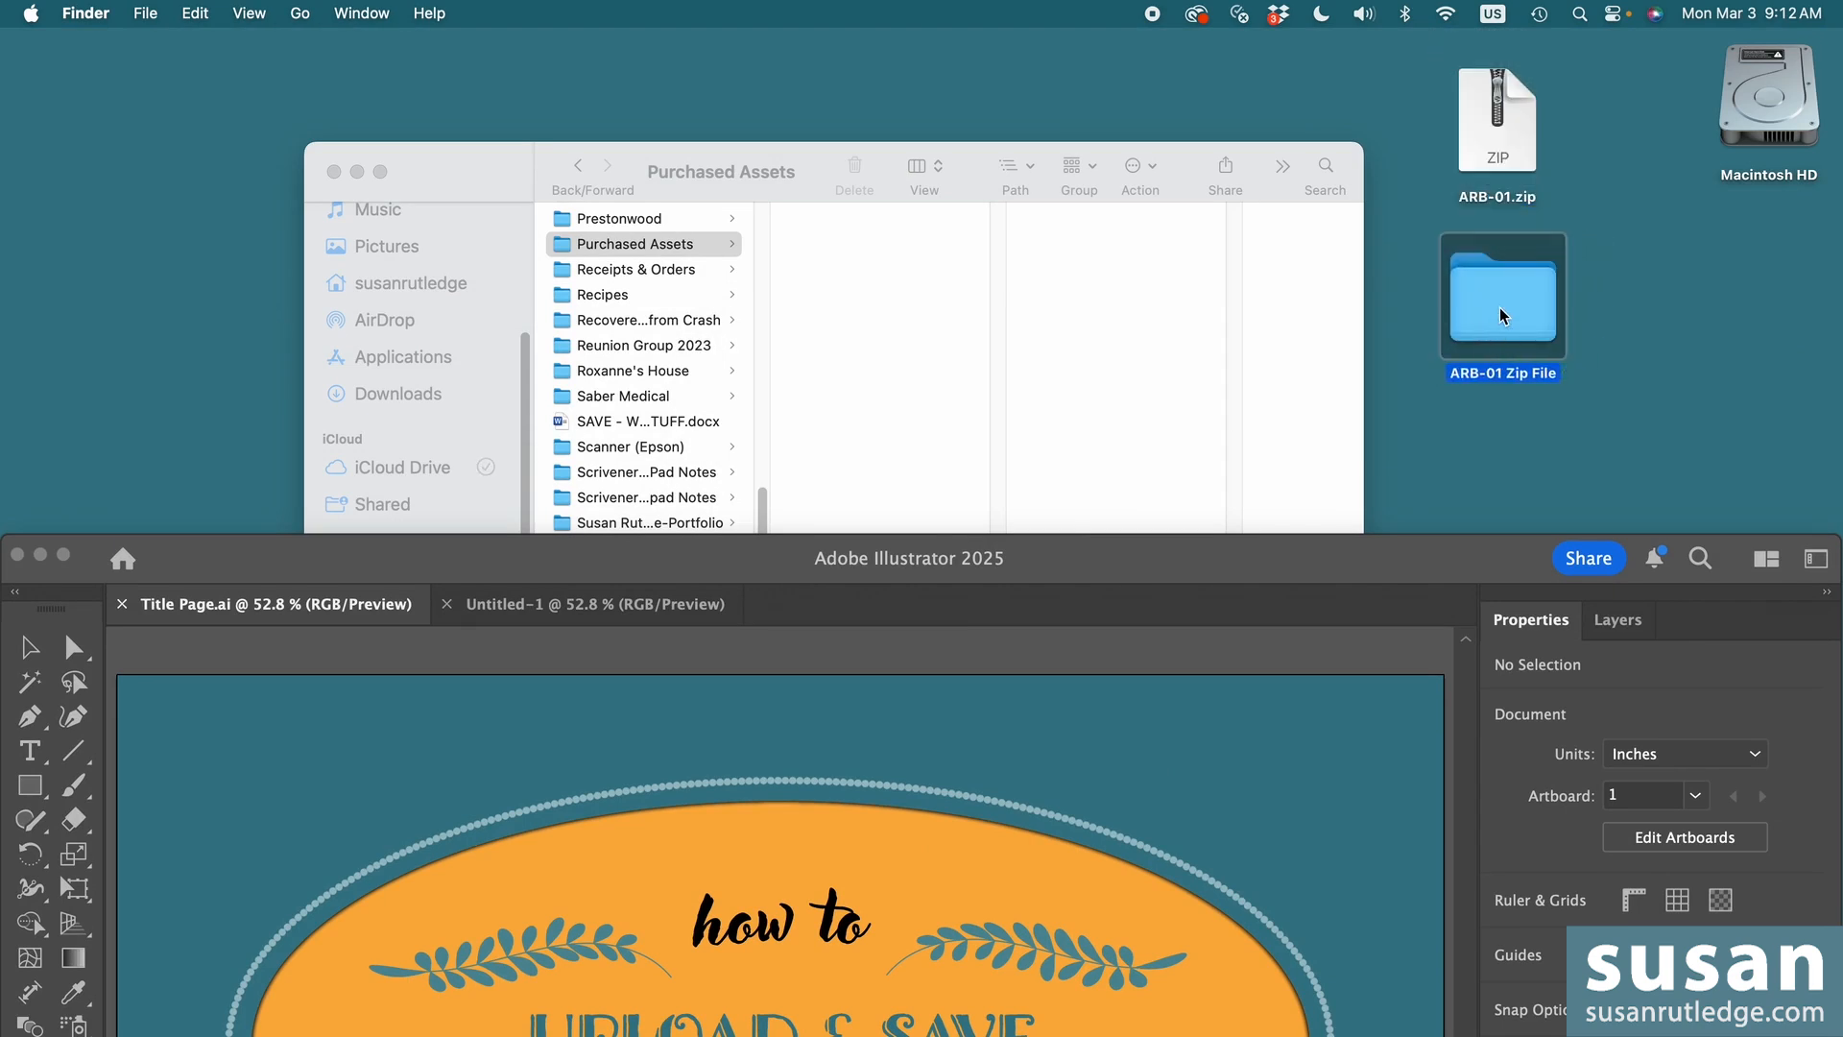
{"action": "double_click", "coordinate": [1501, 320]}
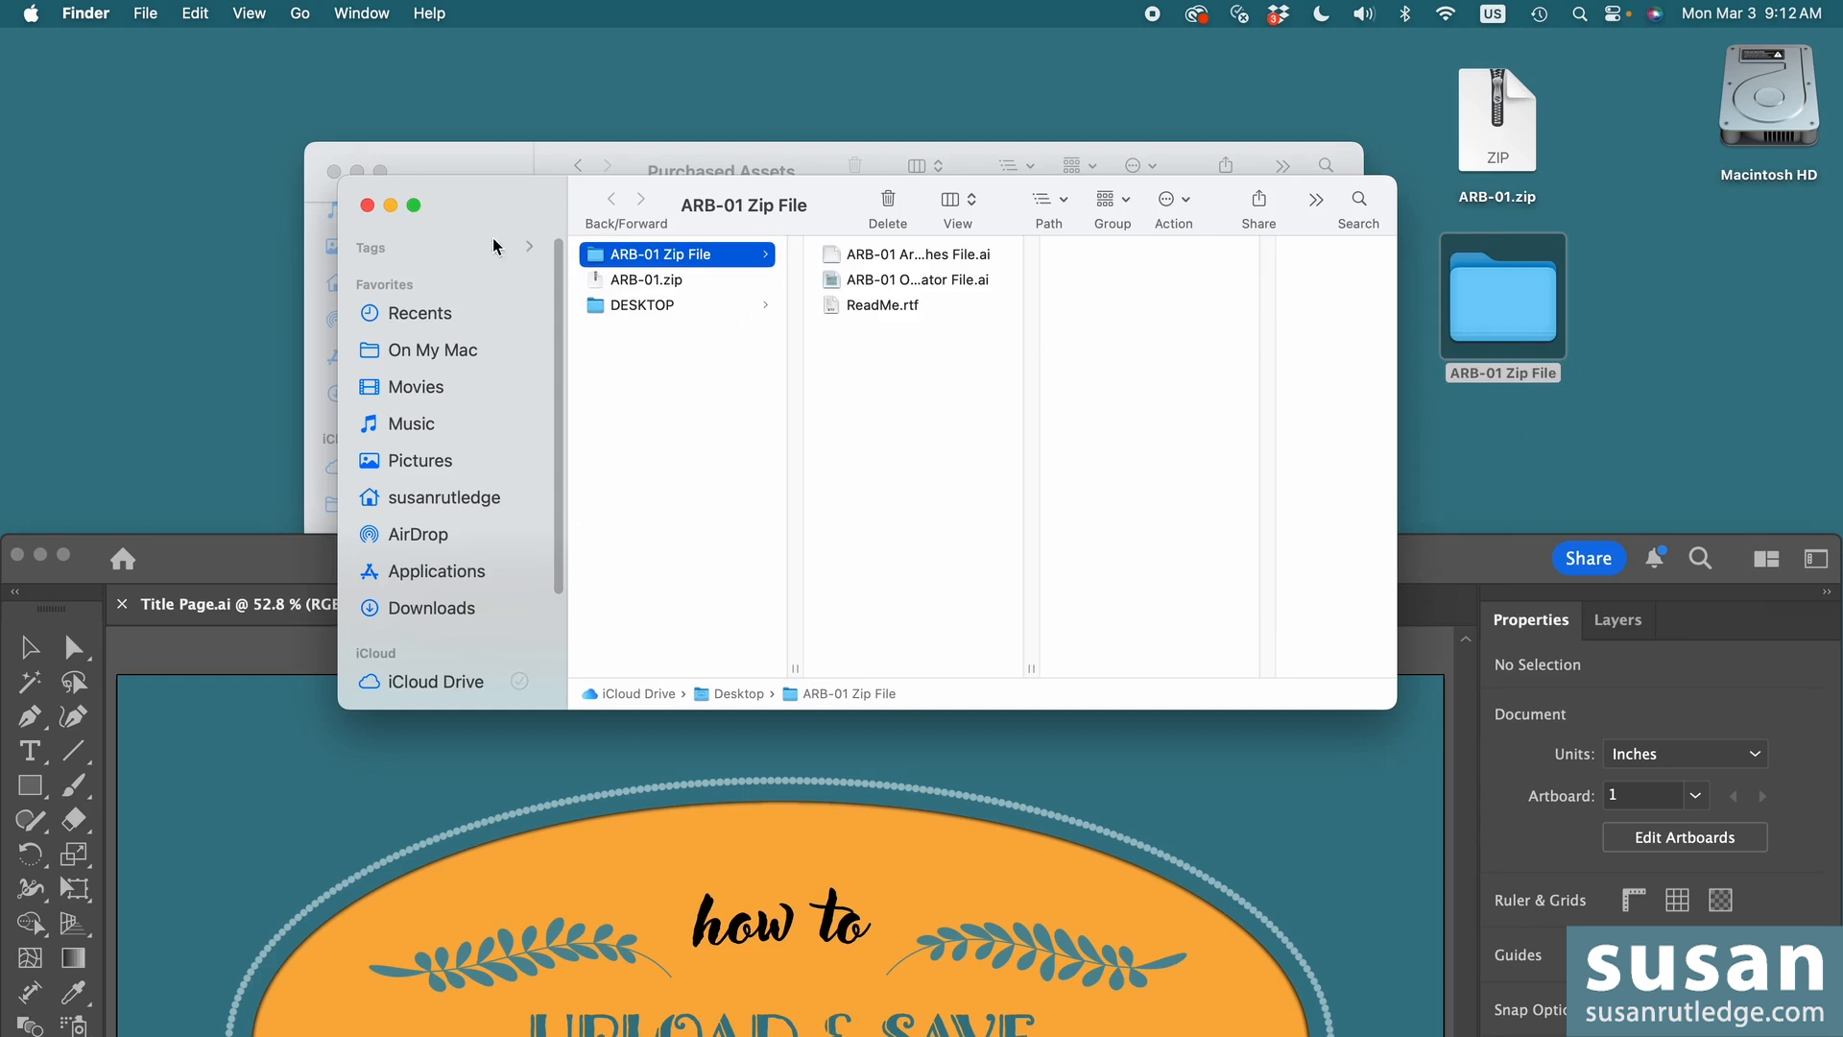
- Move the two ARB-01 .ai files from the unzipped folder into Purchased Assets, and close both Finder windows
{"action": "left_click_drag", "start_coordinate": [482, 193], "coordinate": [1068, 339]}
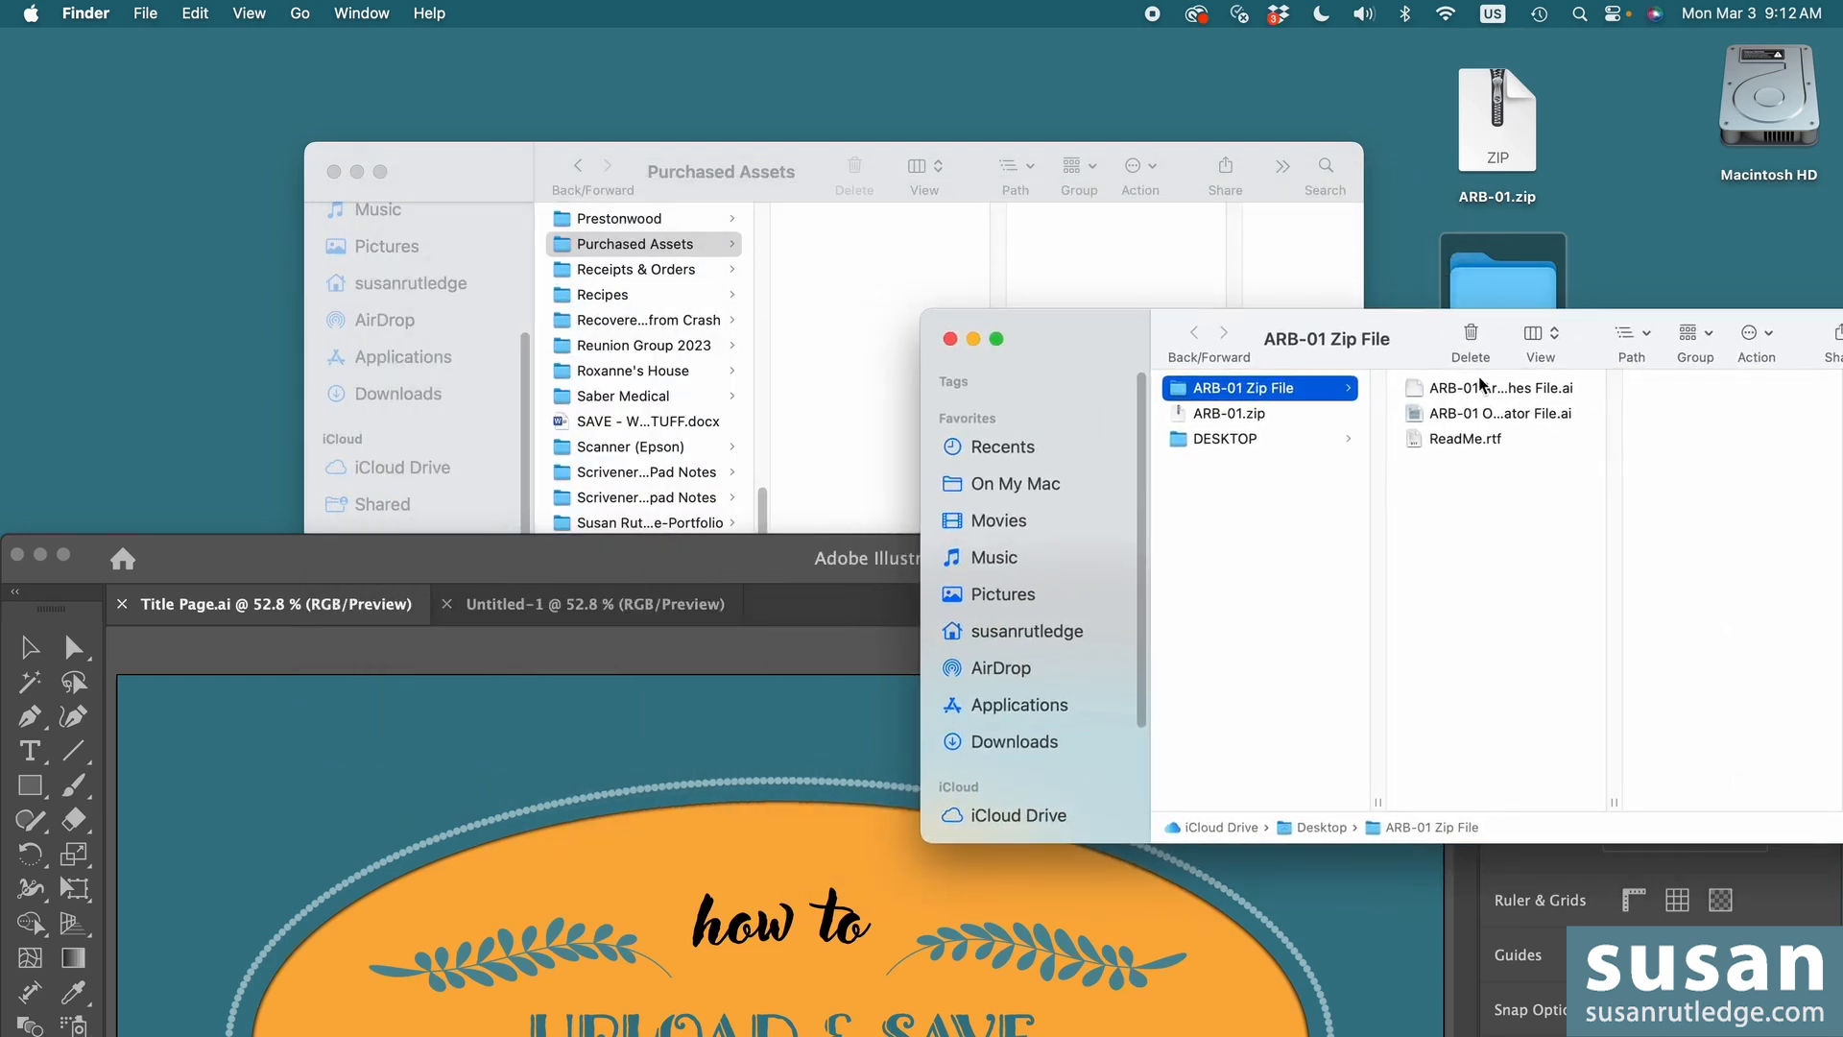
{"action": "left_click", "coordinate": [1496, 393]}
{"action": "left_click", "coordinate": [1498, 420], "text": "shift"}
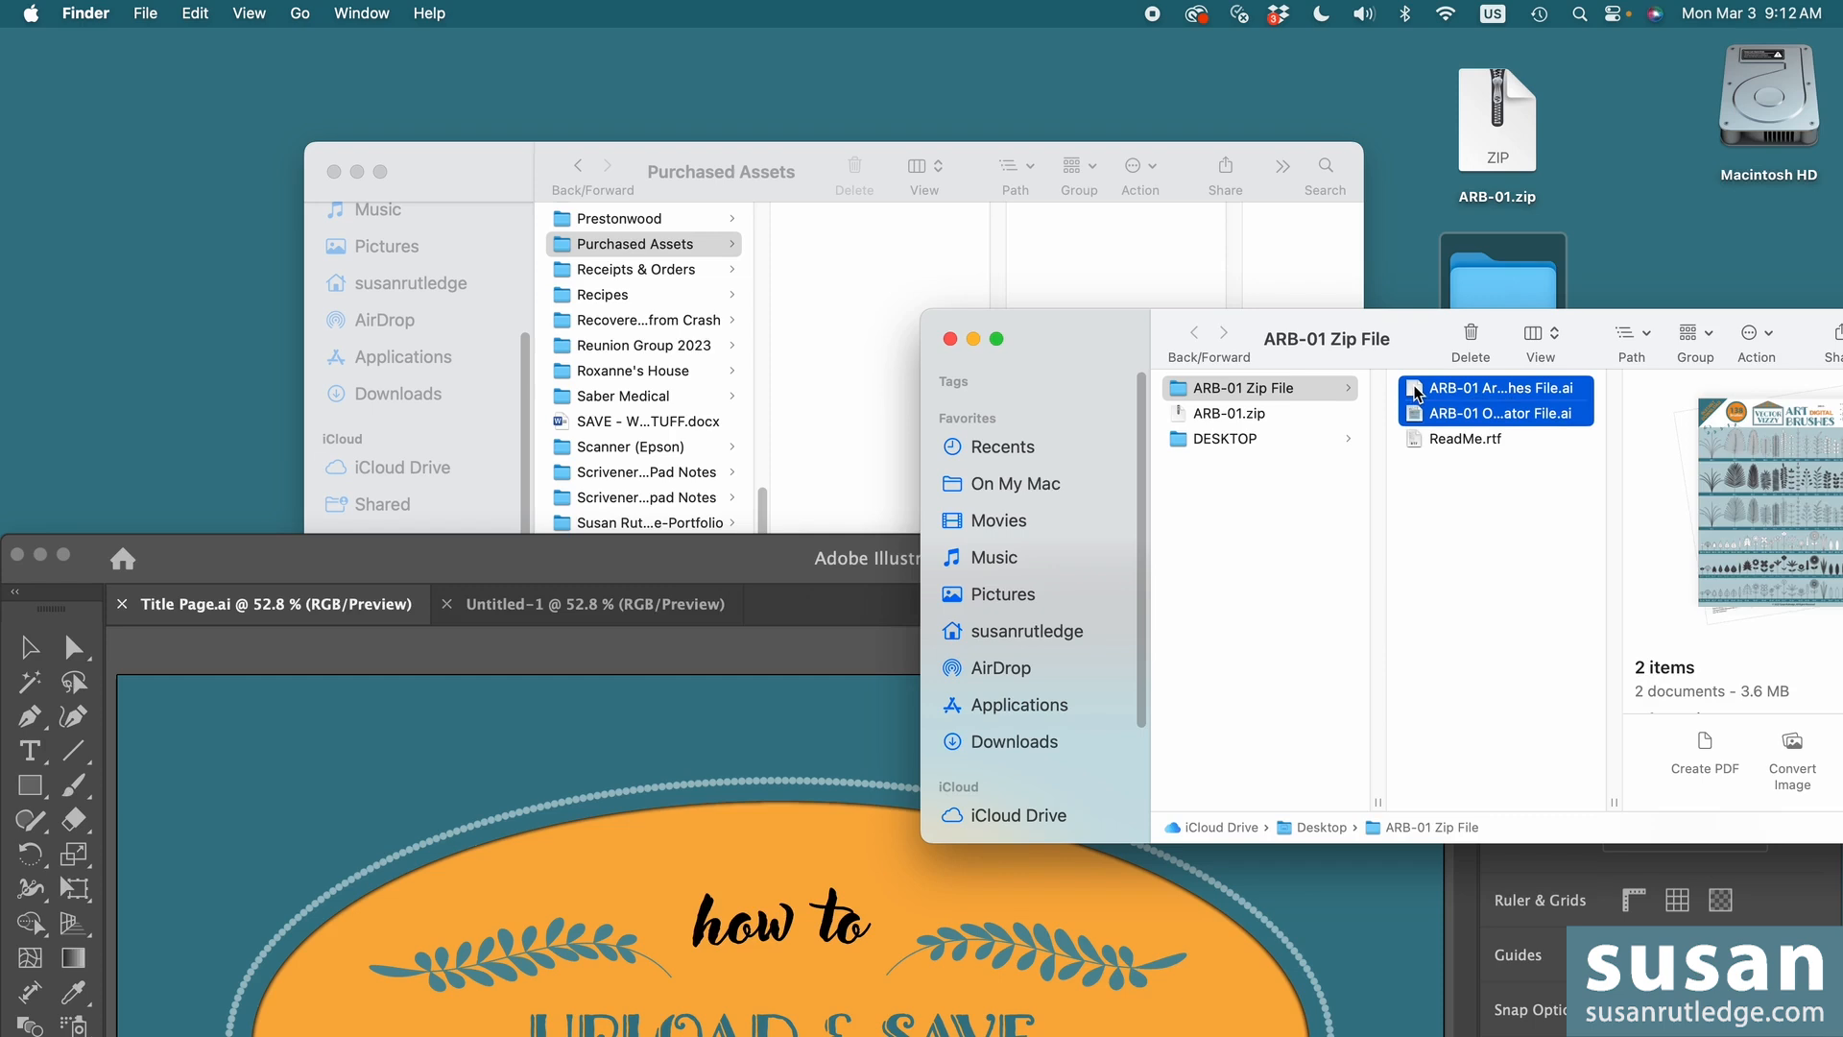
{"action": "left_click_drag", "start_coordinate": [1417, 394], "coordinate": [803, 248]}
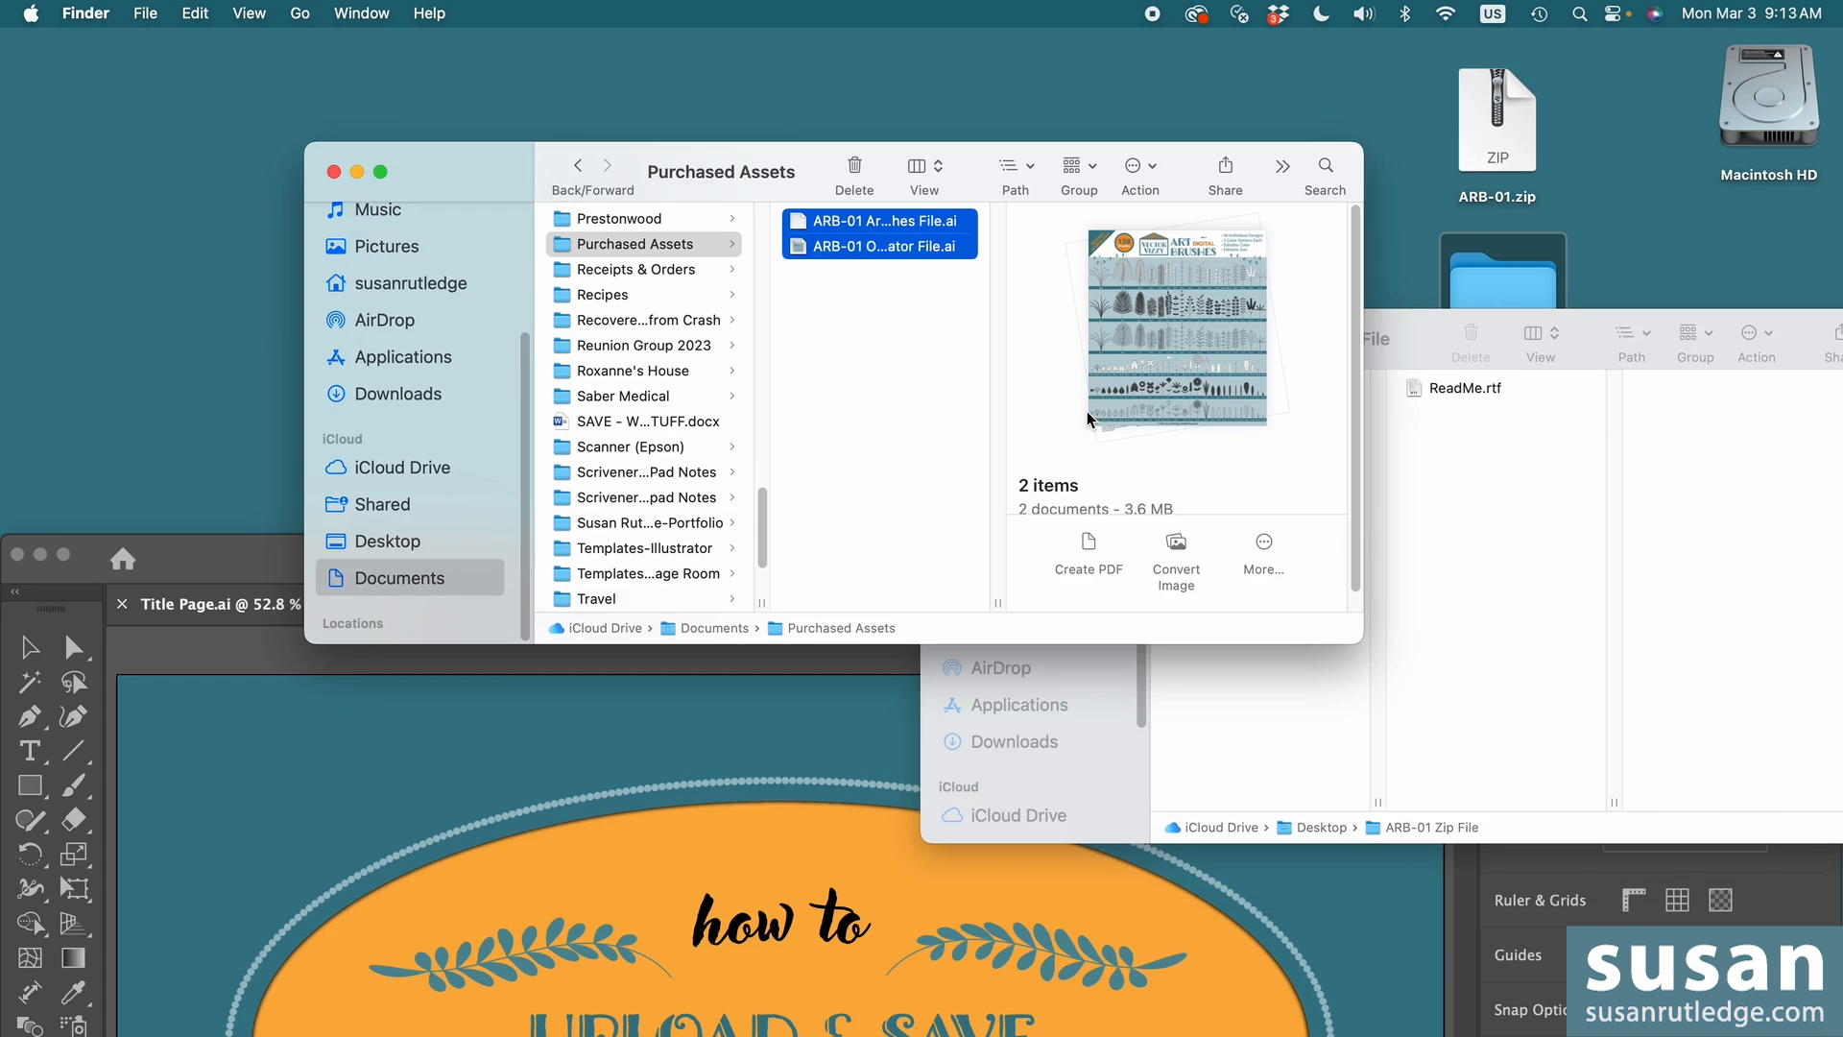
{"action": "left_click", "coordinate": [1460, 526]}
{"action": "left_click", "coordinate": [947, 339]}
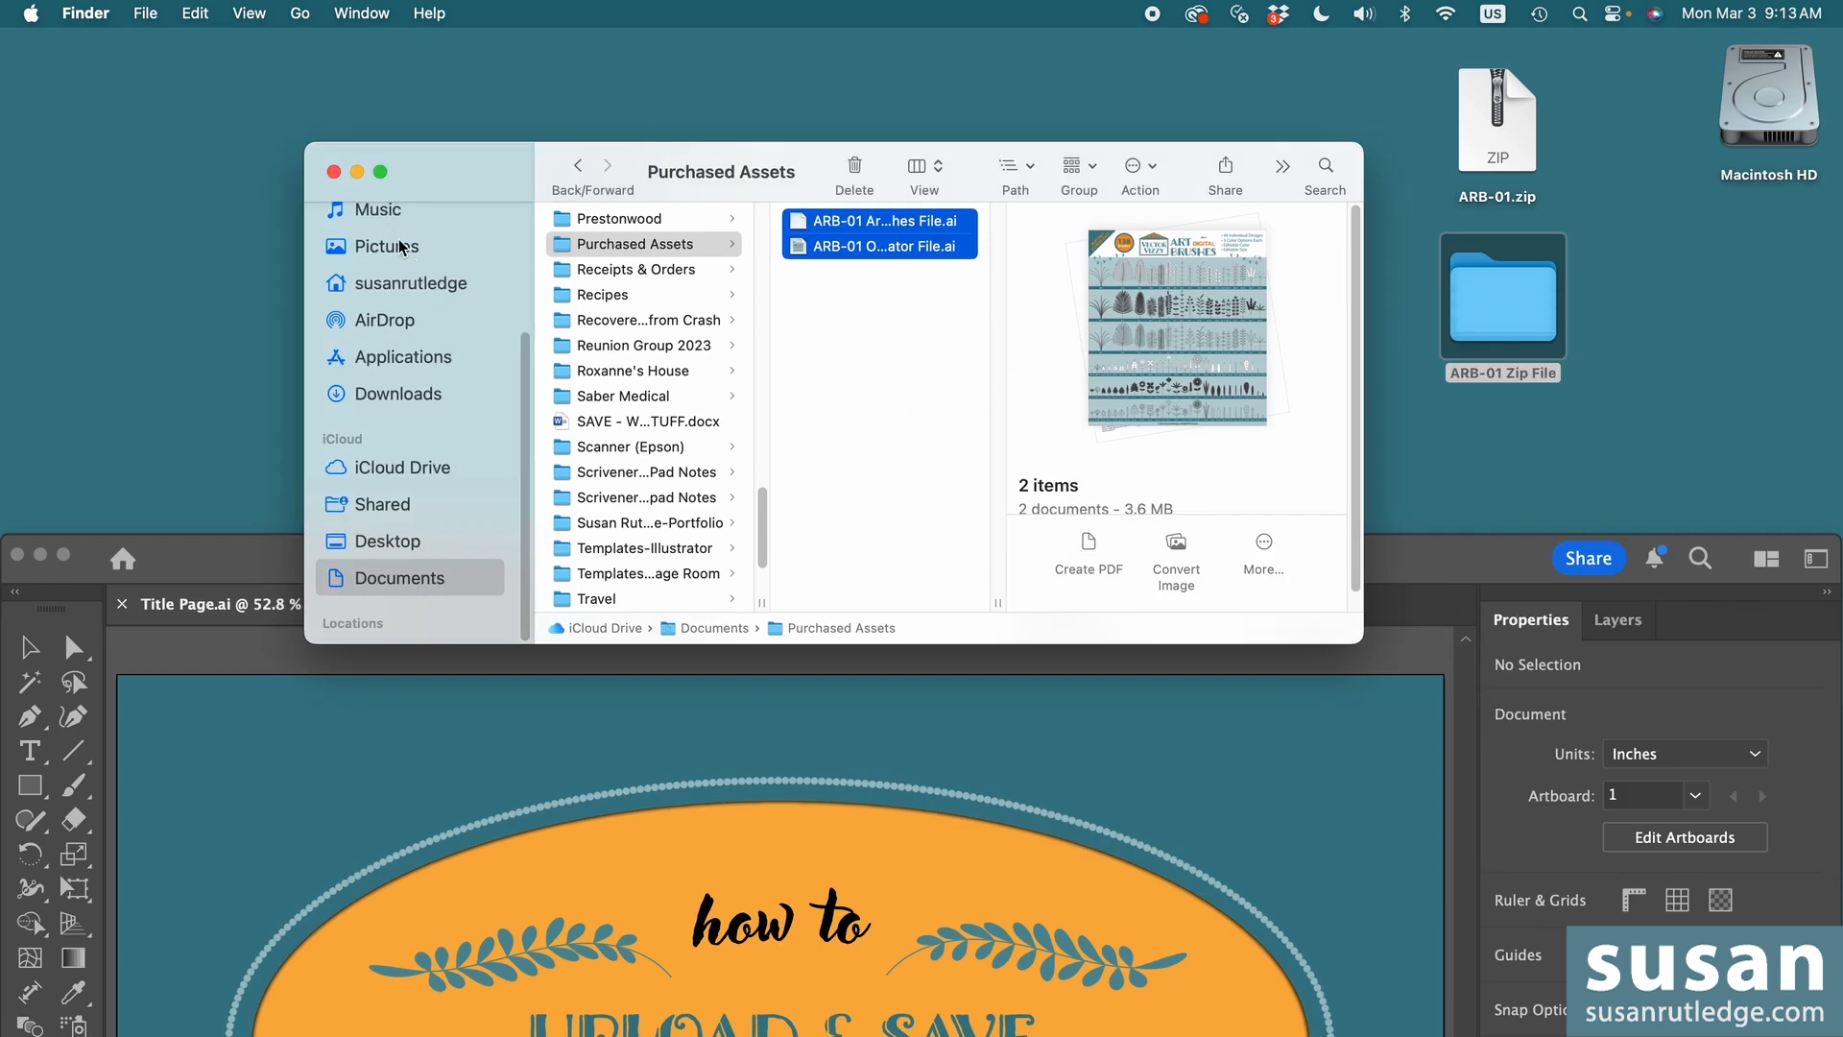
{"action": "left_click", "coordinate": [334, 171]}
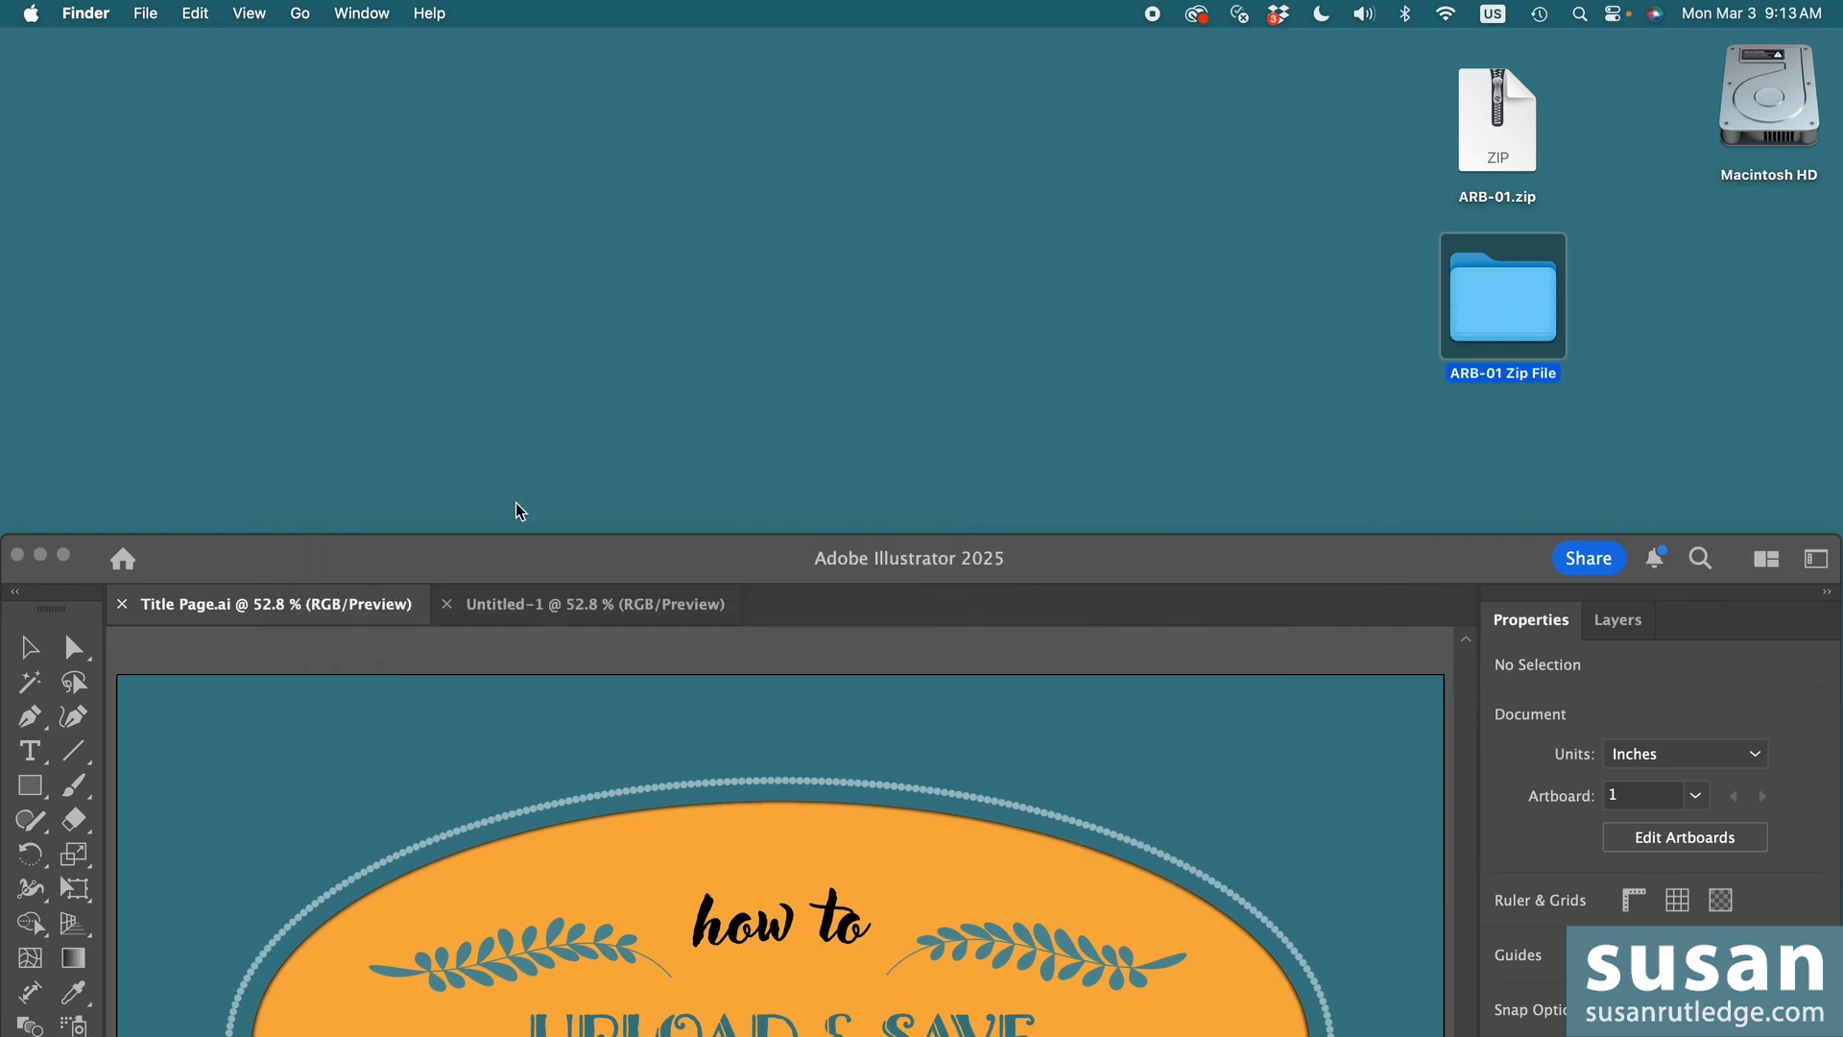
- Return to Illustrator's Untitled-1 document and display its Brushes panel
{"action": "left_click_drag", "start_coordinate": [459, 562], "coordinate": [442, 56]}
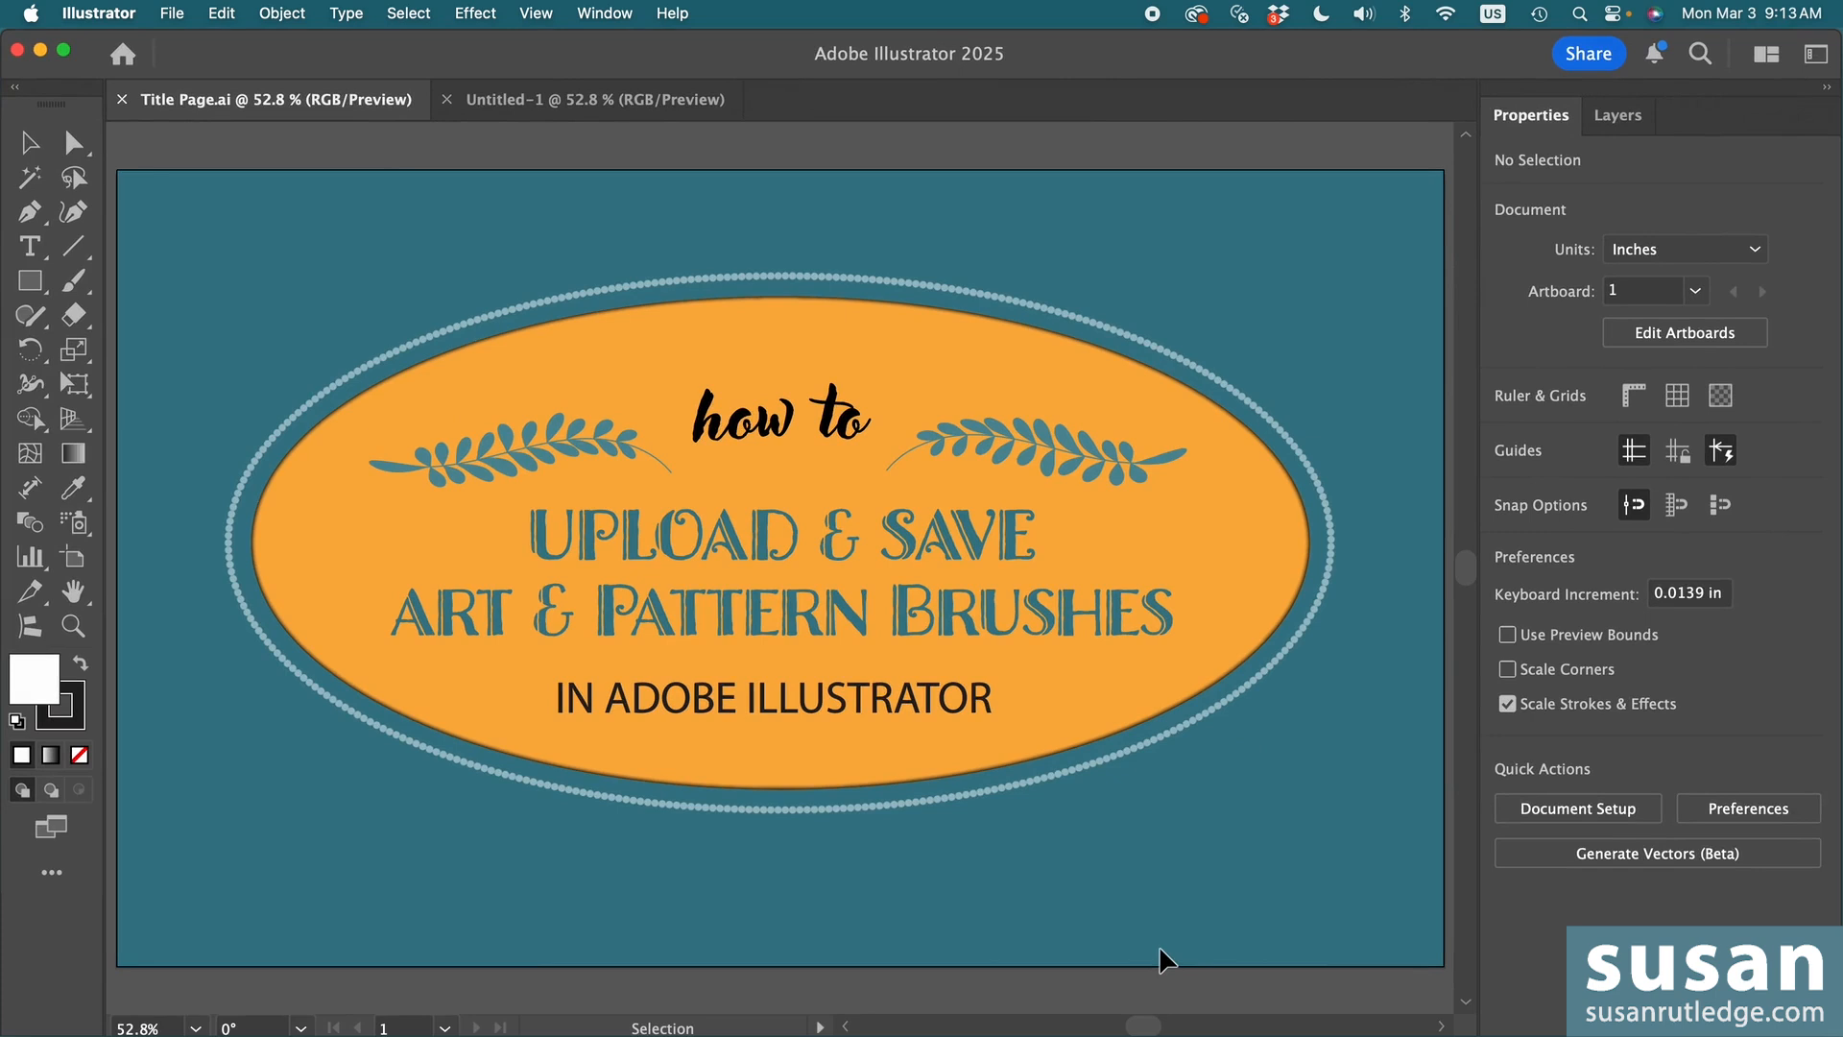
{"action": "left_click", "coordinate": [581, 101]}
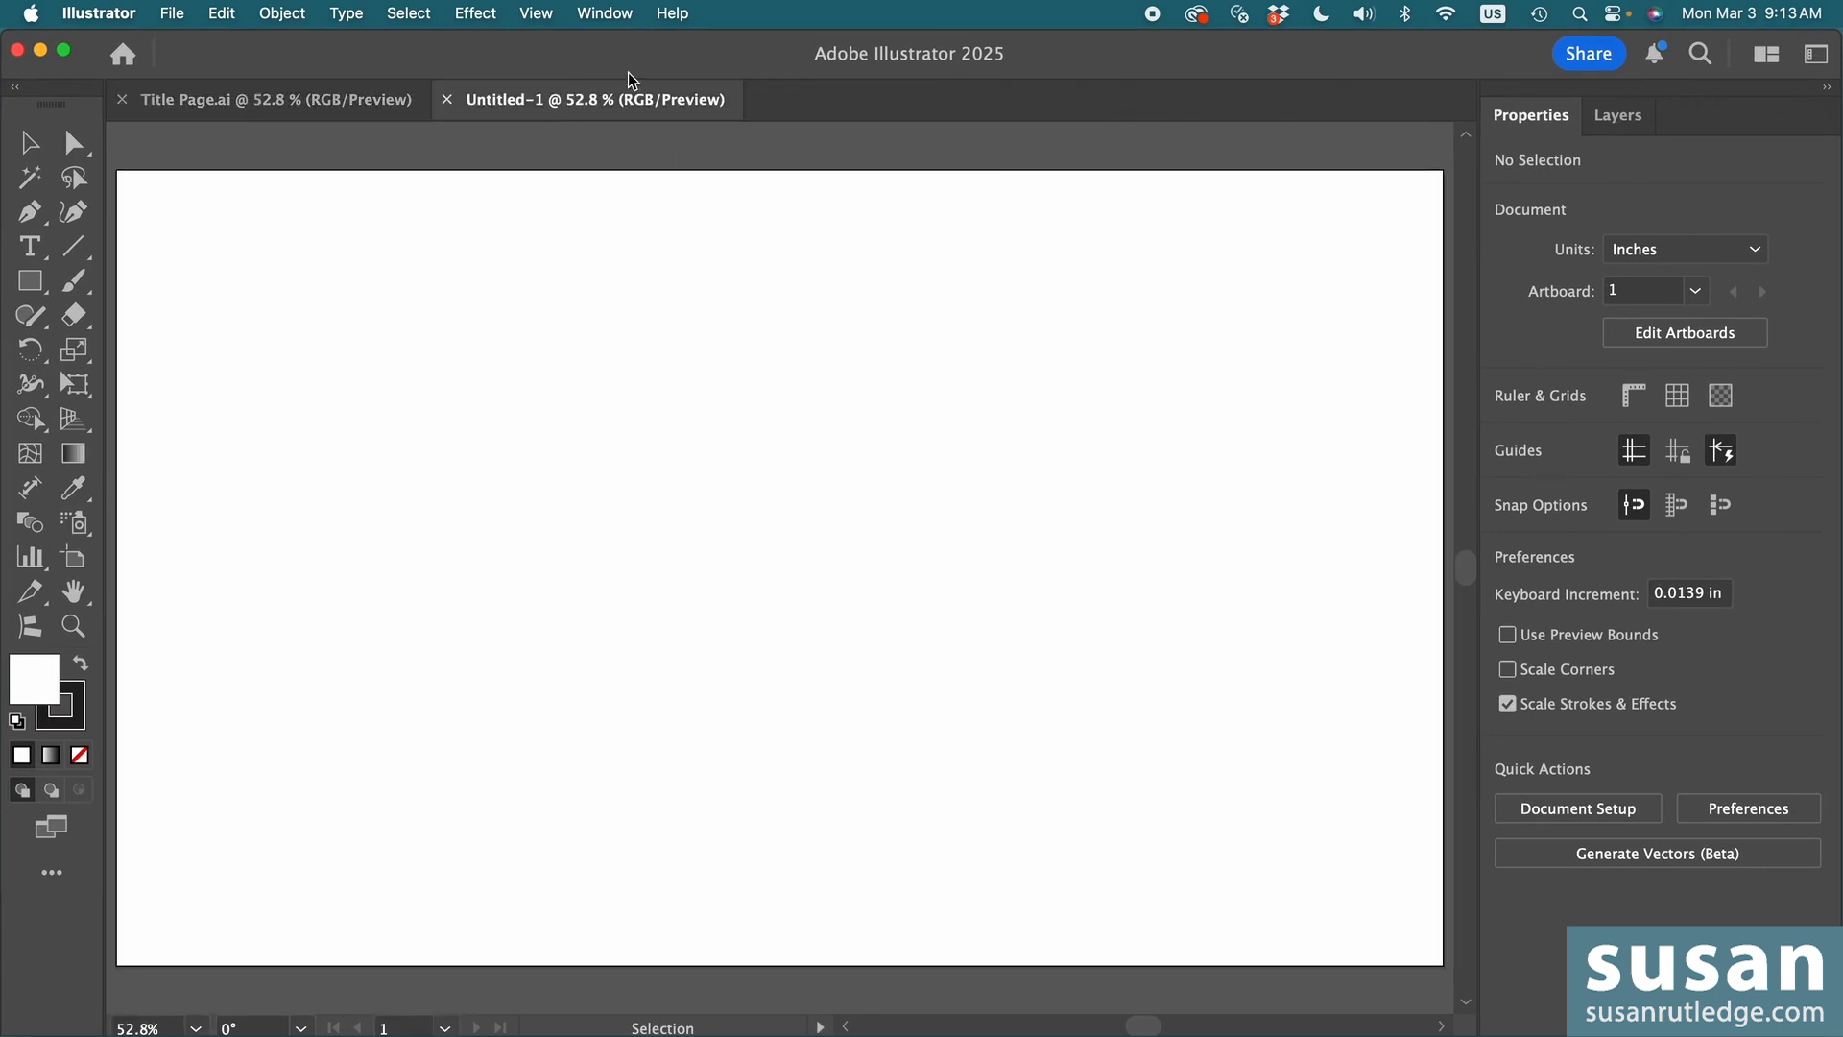
{"action": "left_click", "coordinate": [601, 13]}
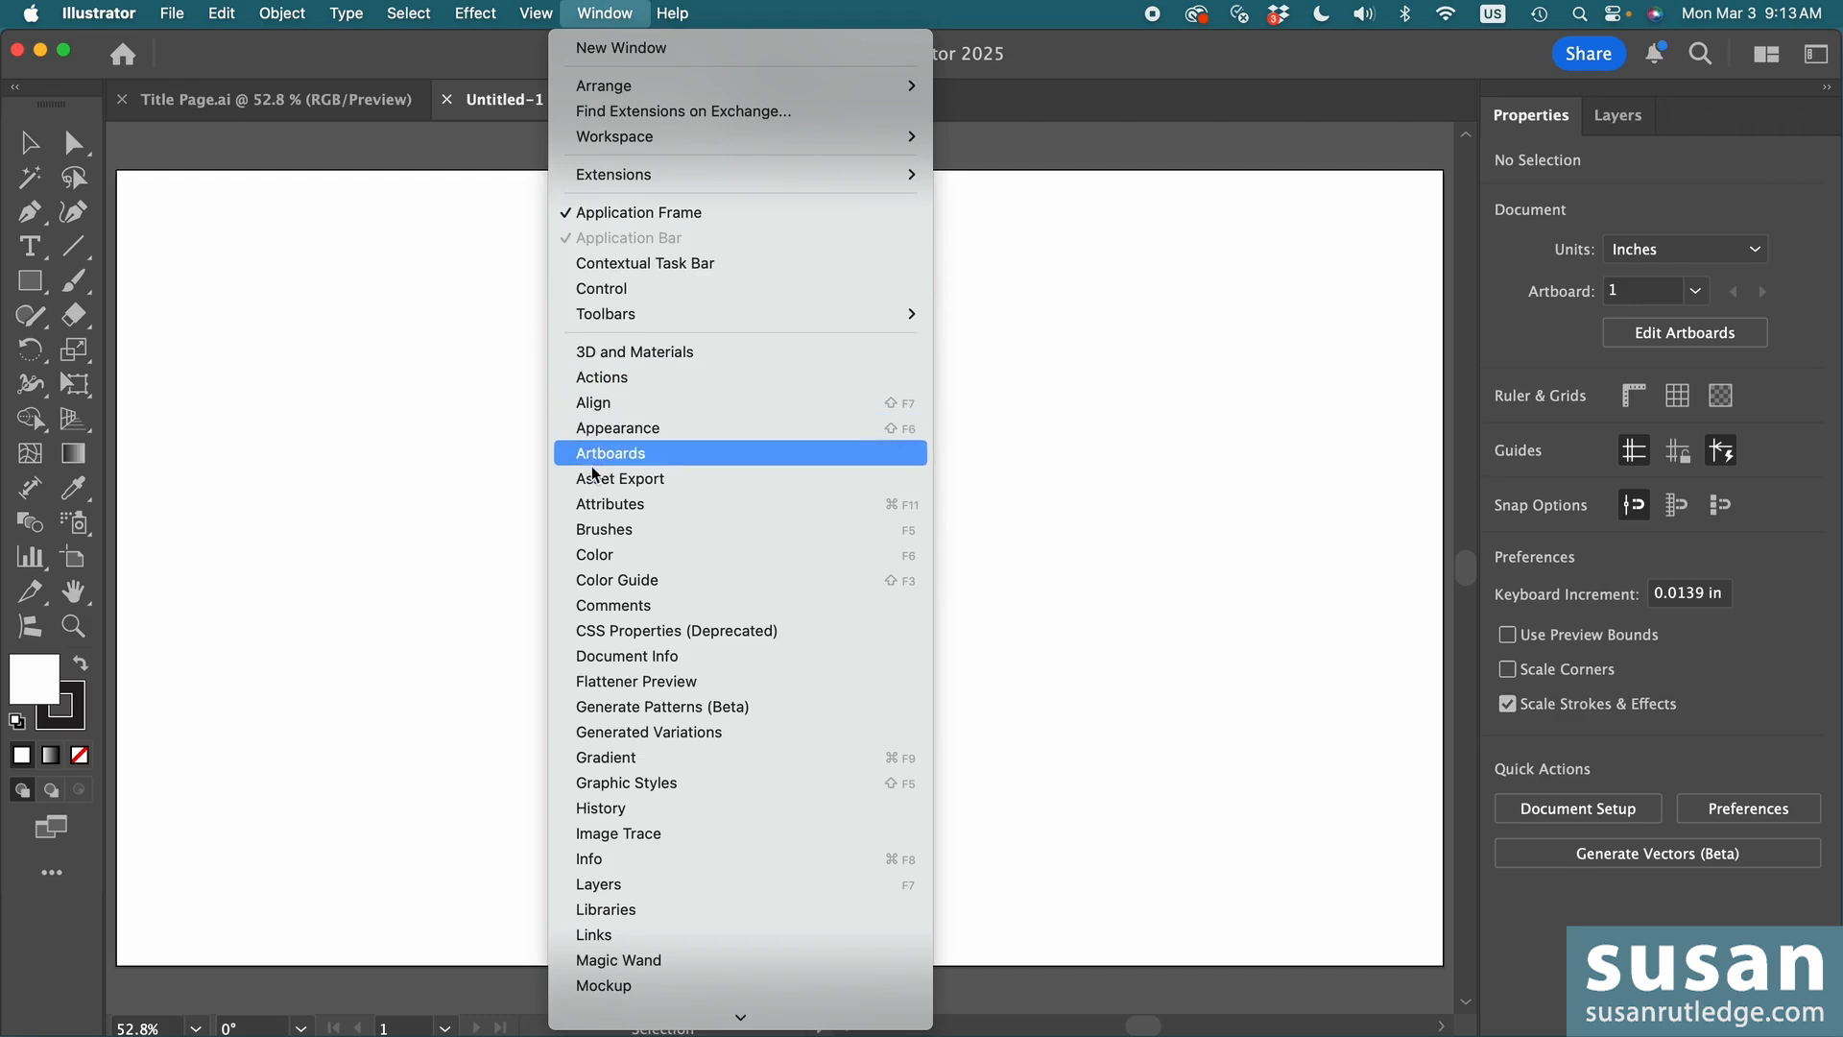
{"action": "left_click", "coordinate": [595, 529]}
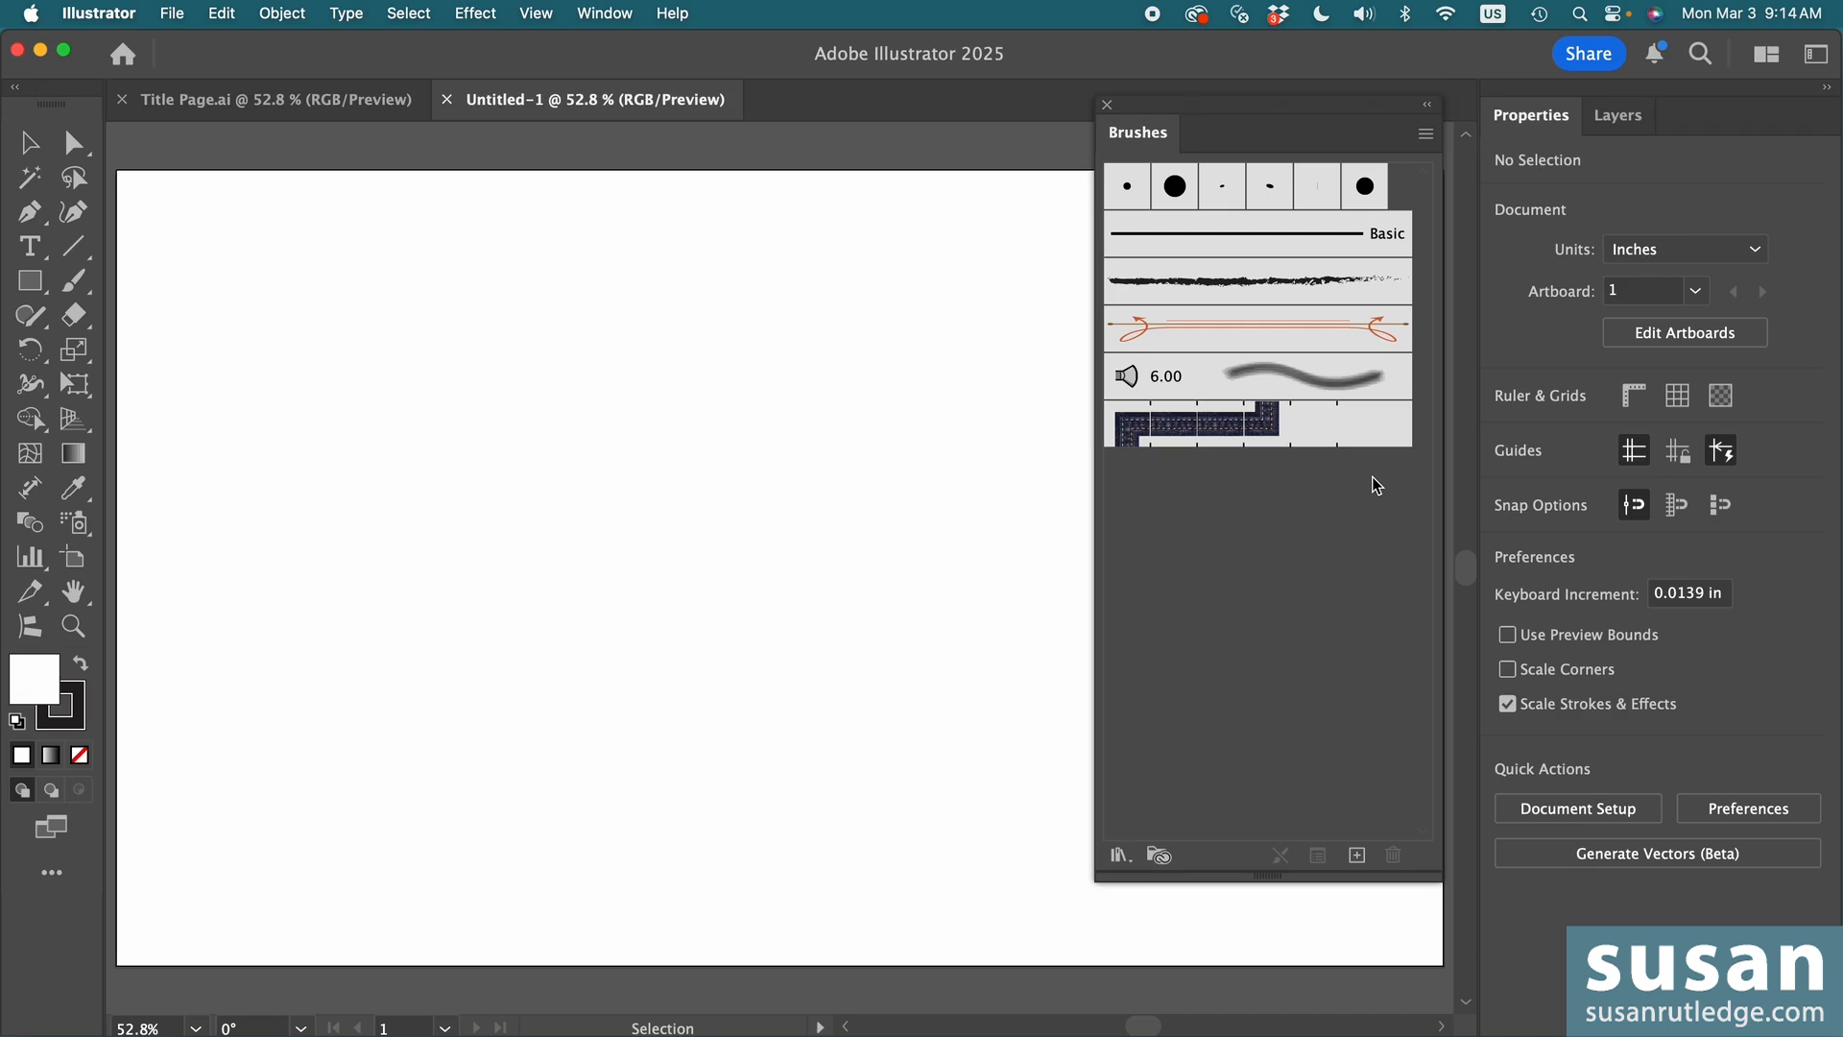
- Select all unused brushes in the document and delete them
{"action": "left_click", "coordinate": [1429, 140]}
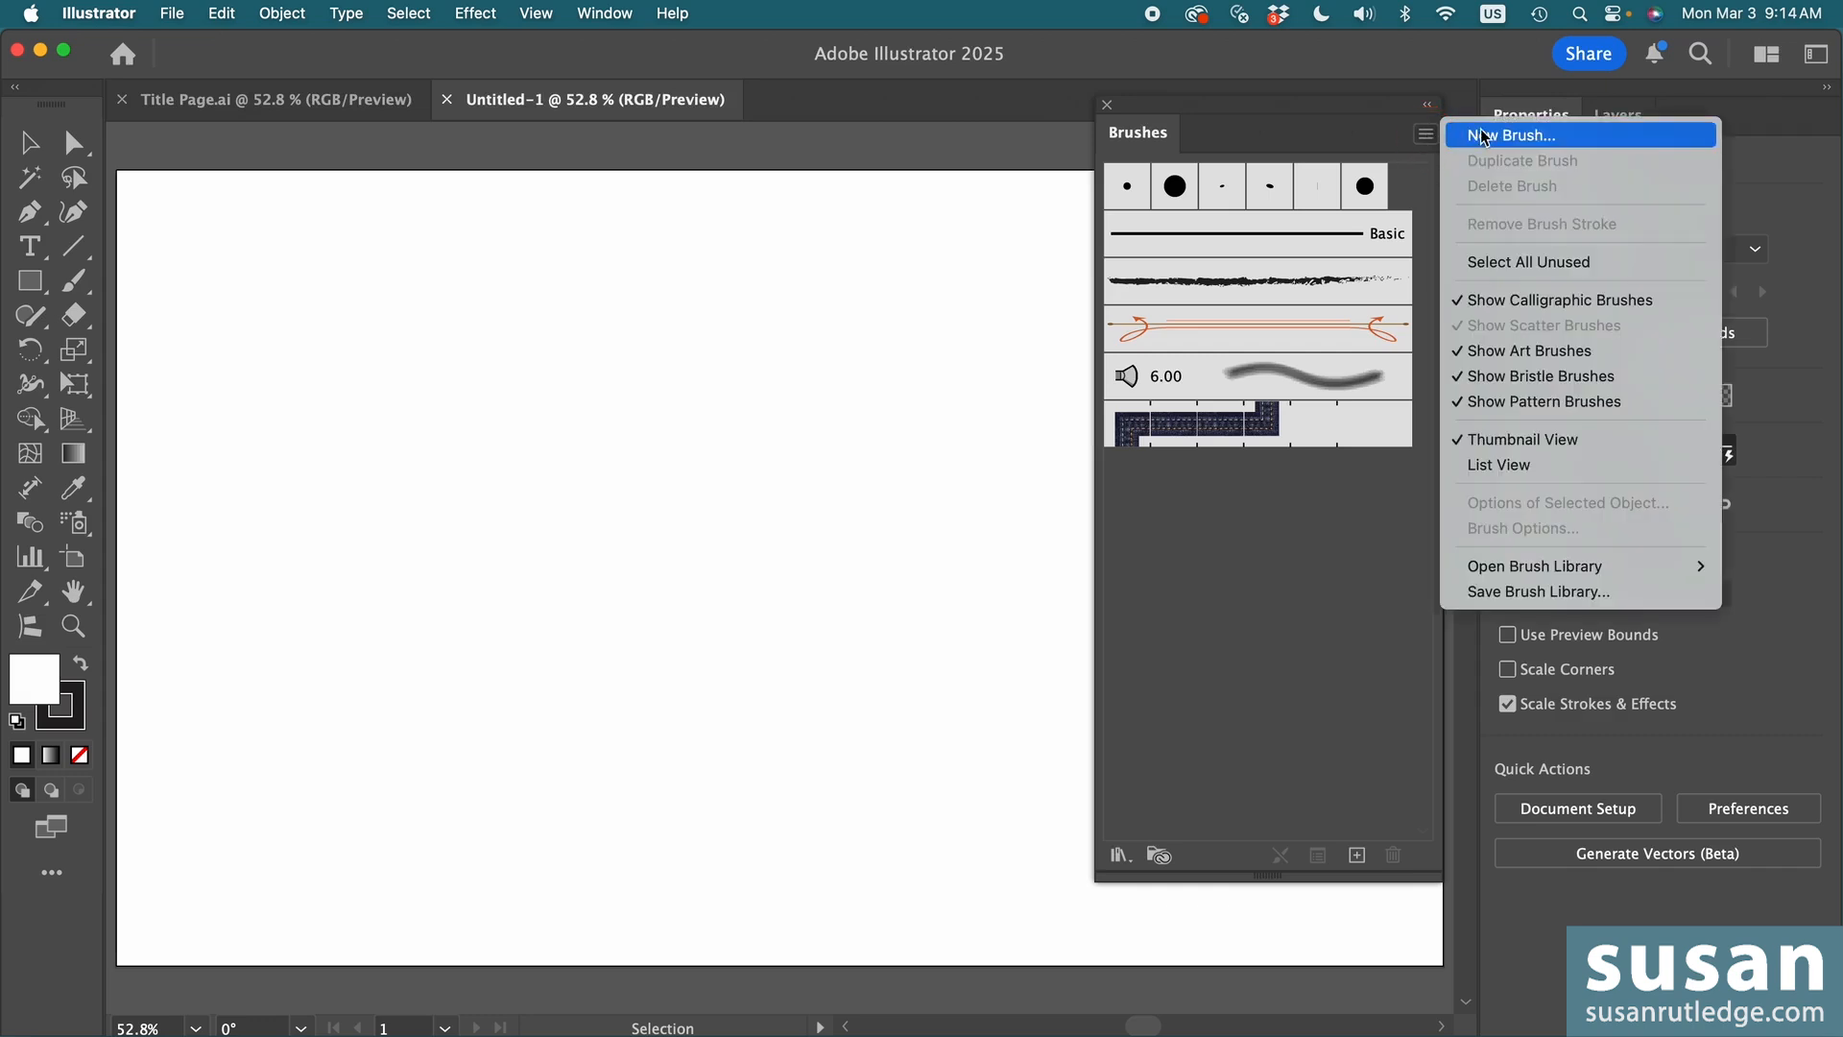
{"action": "left_click", "coordinate": [1527, 262]}
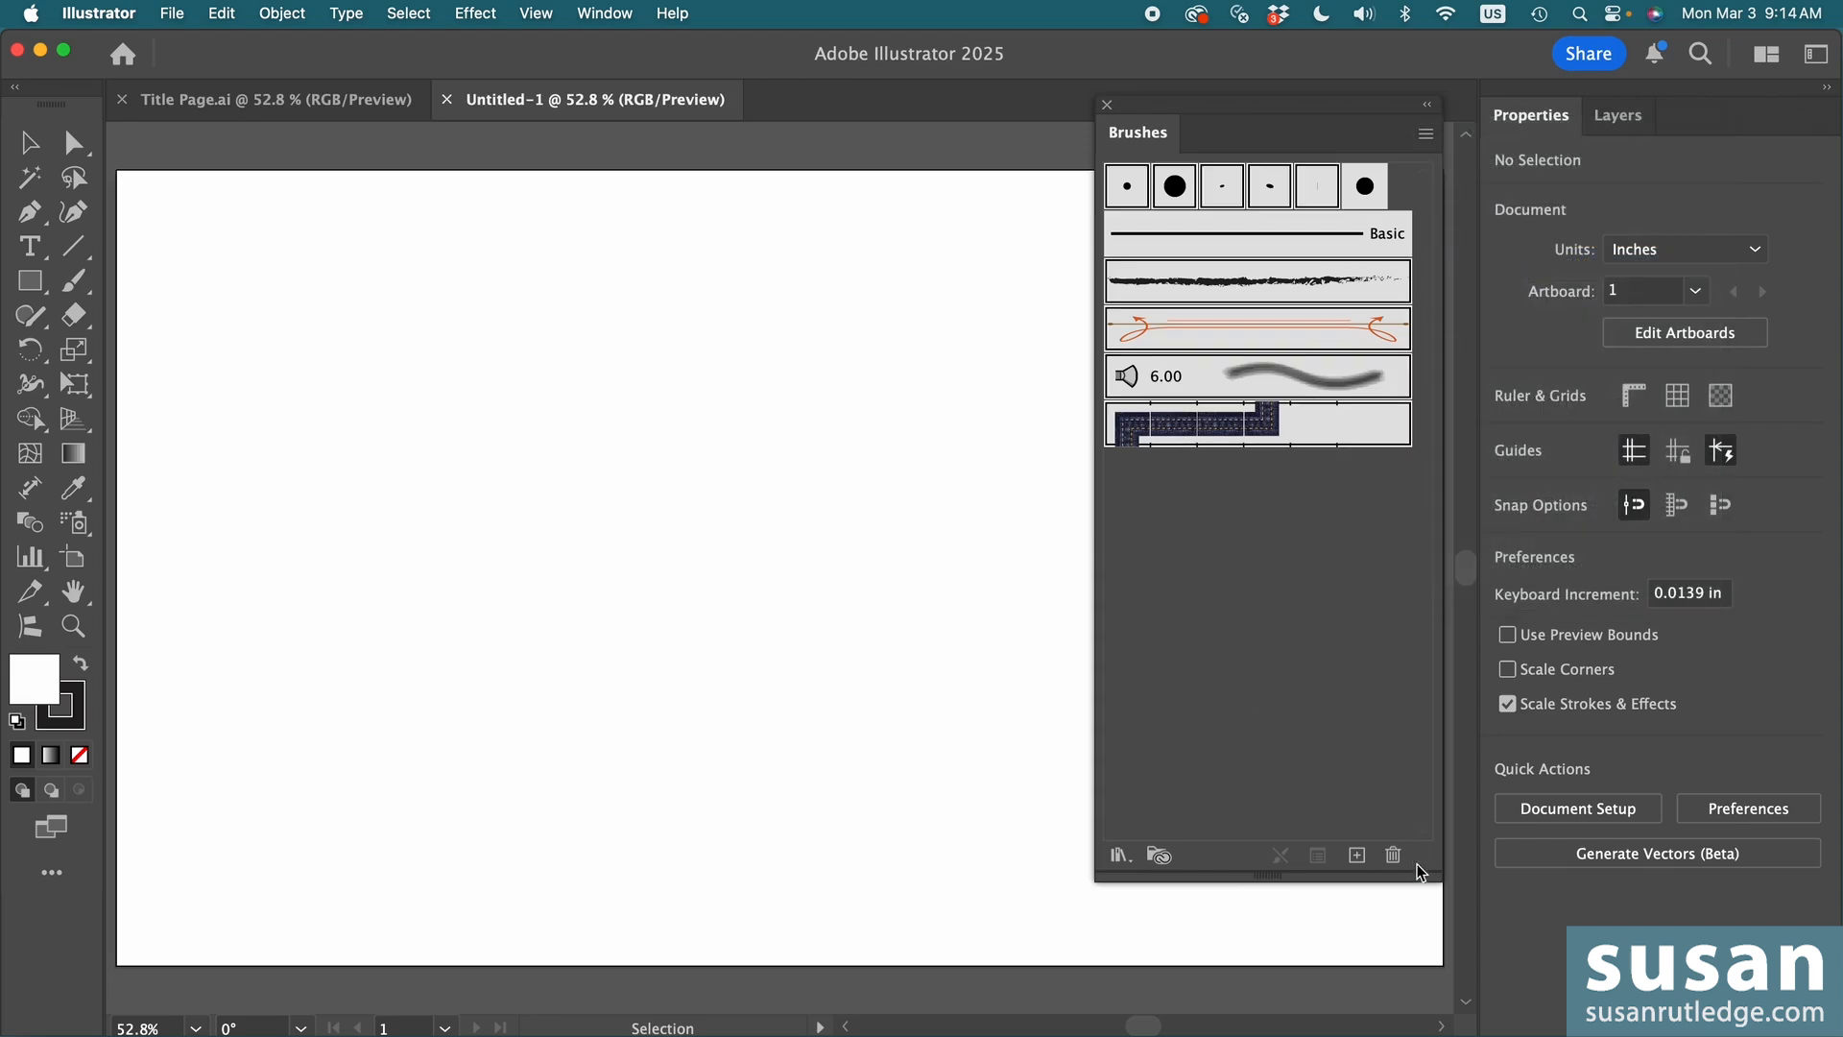
{"action": "left_click", "coordinate": [1392, 857]}
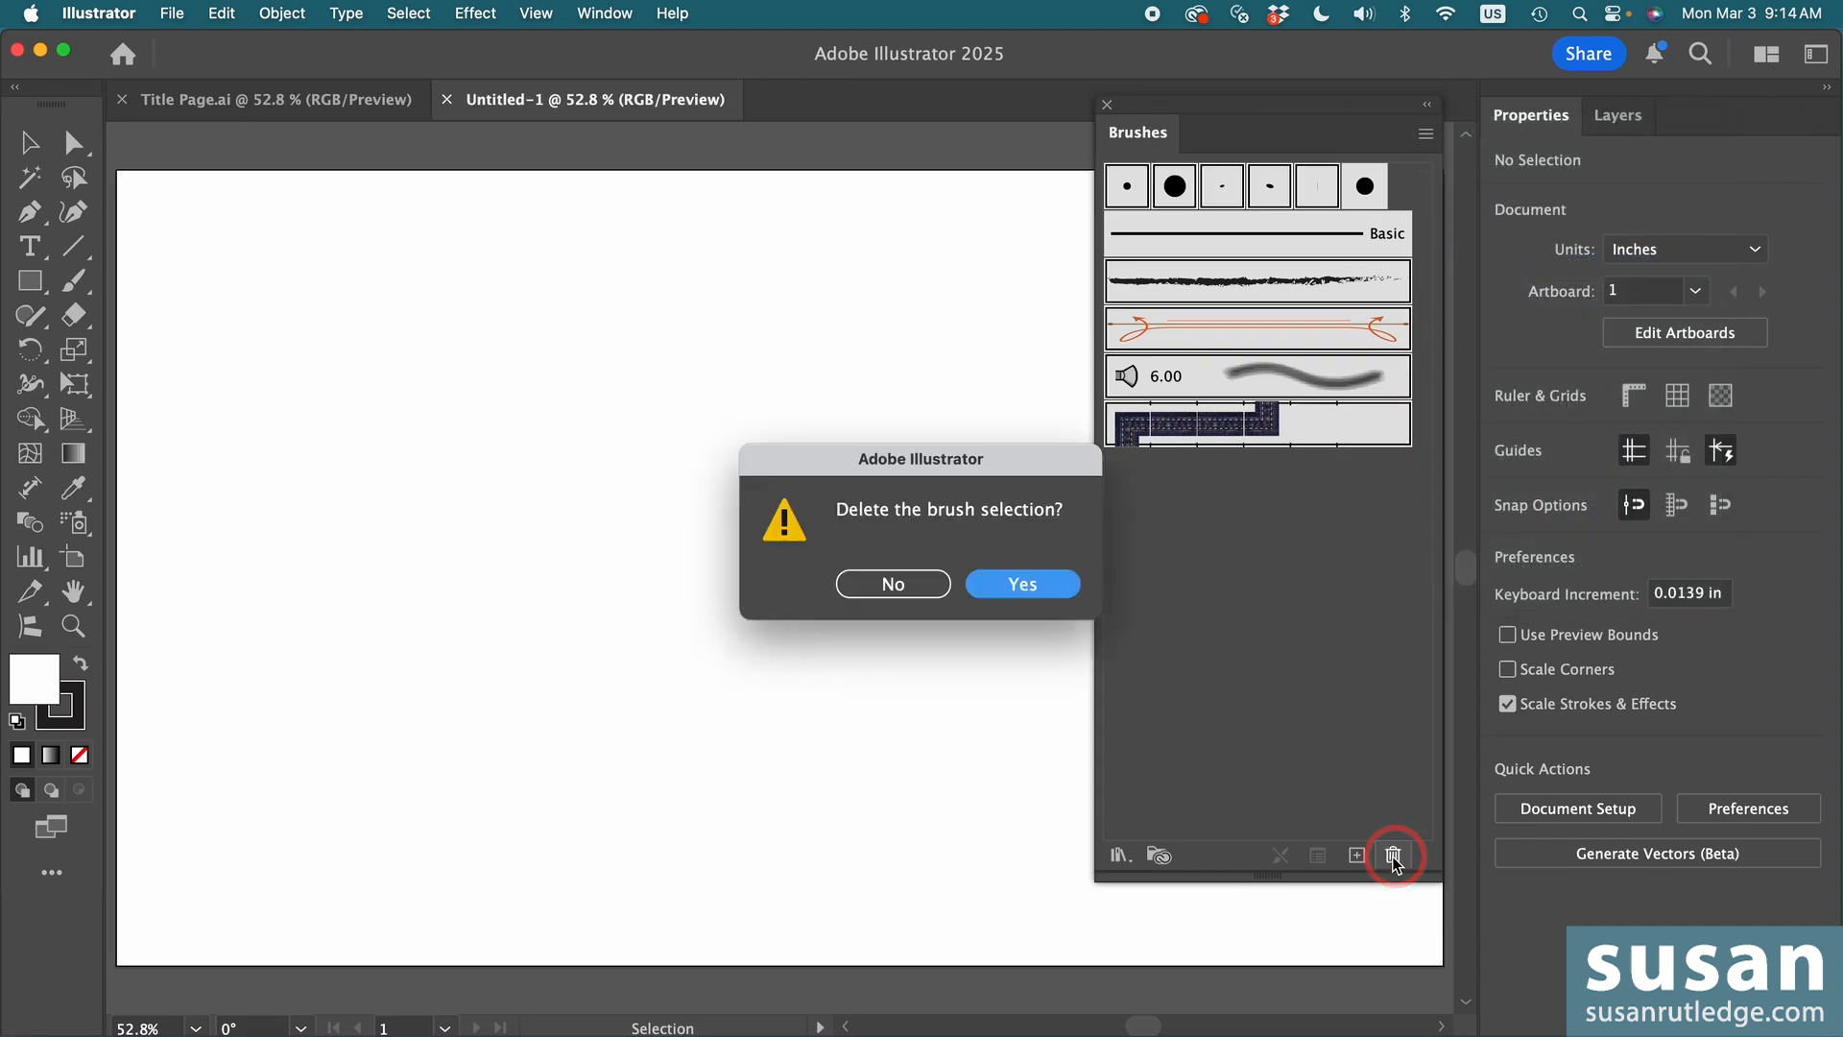
{"action": "left_click", "coordinate": [1018, 586]}
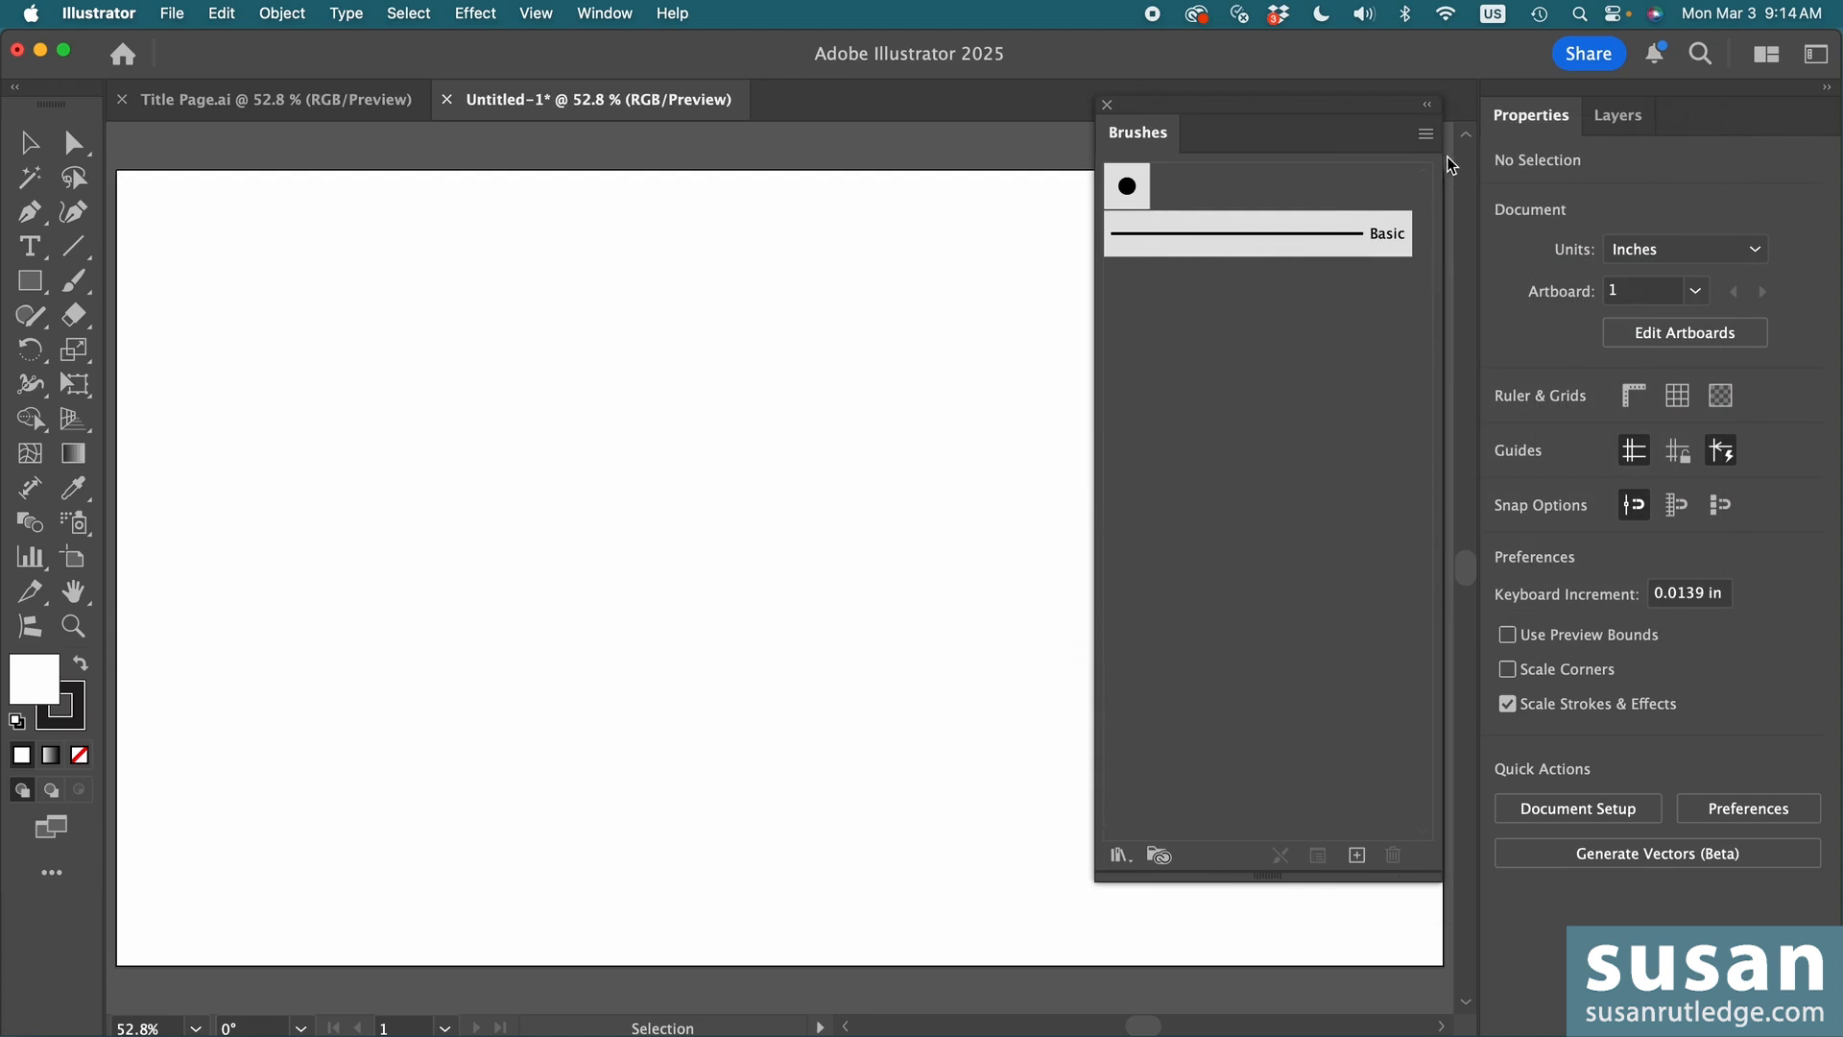
- Start opening a brush library from another file and browse to the Purchased Assets folder in Documents
{"action": "left_click", "coordinate": [1426, 136]}
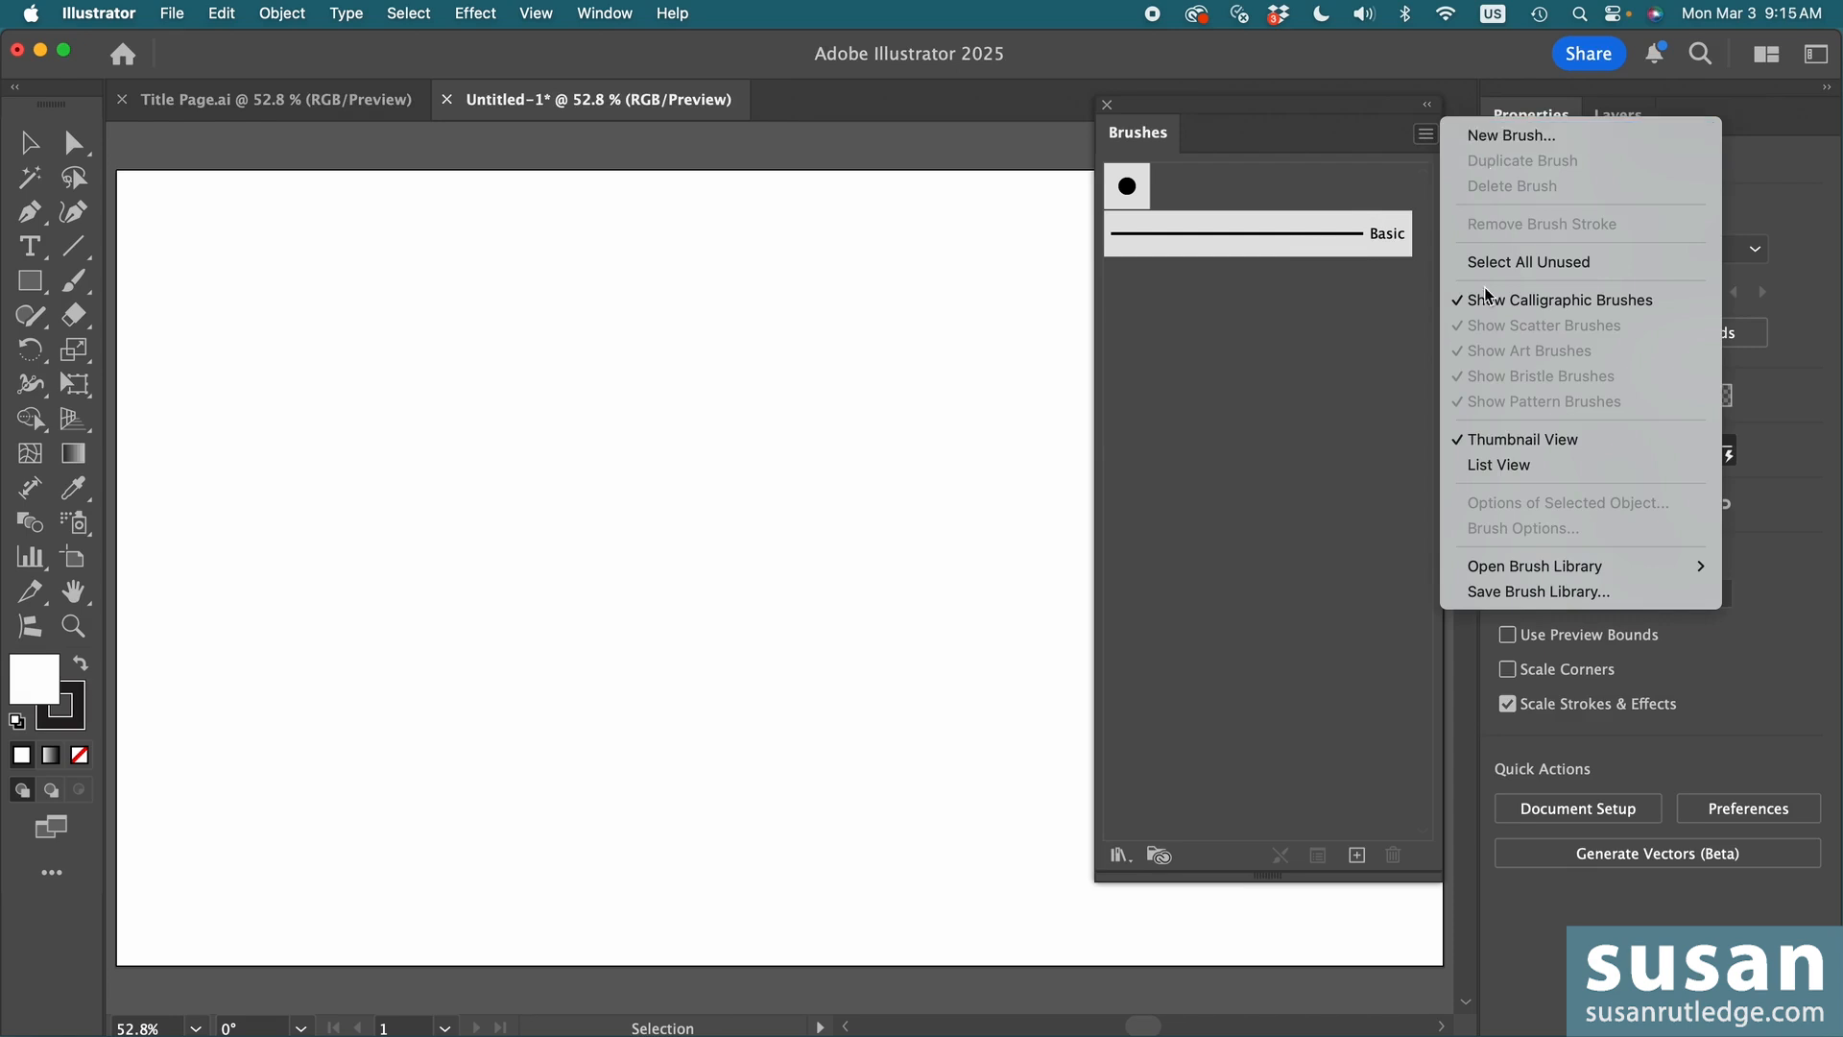
{"action": "mouse_move", "coordinate": [1502, 569]}
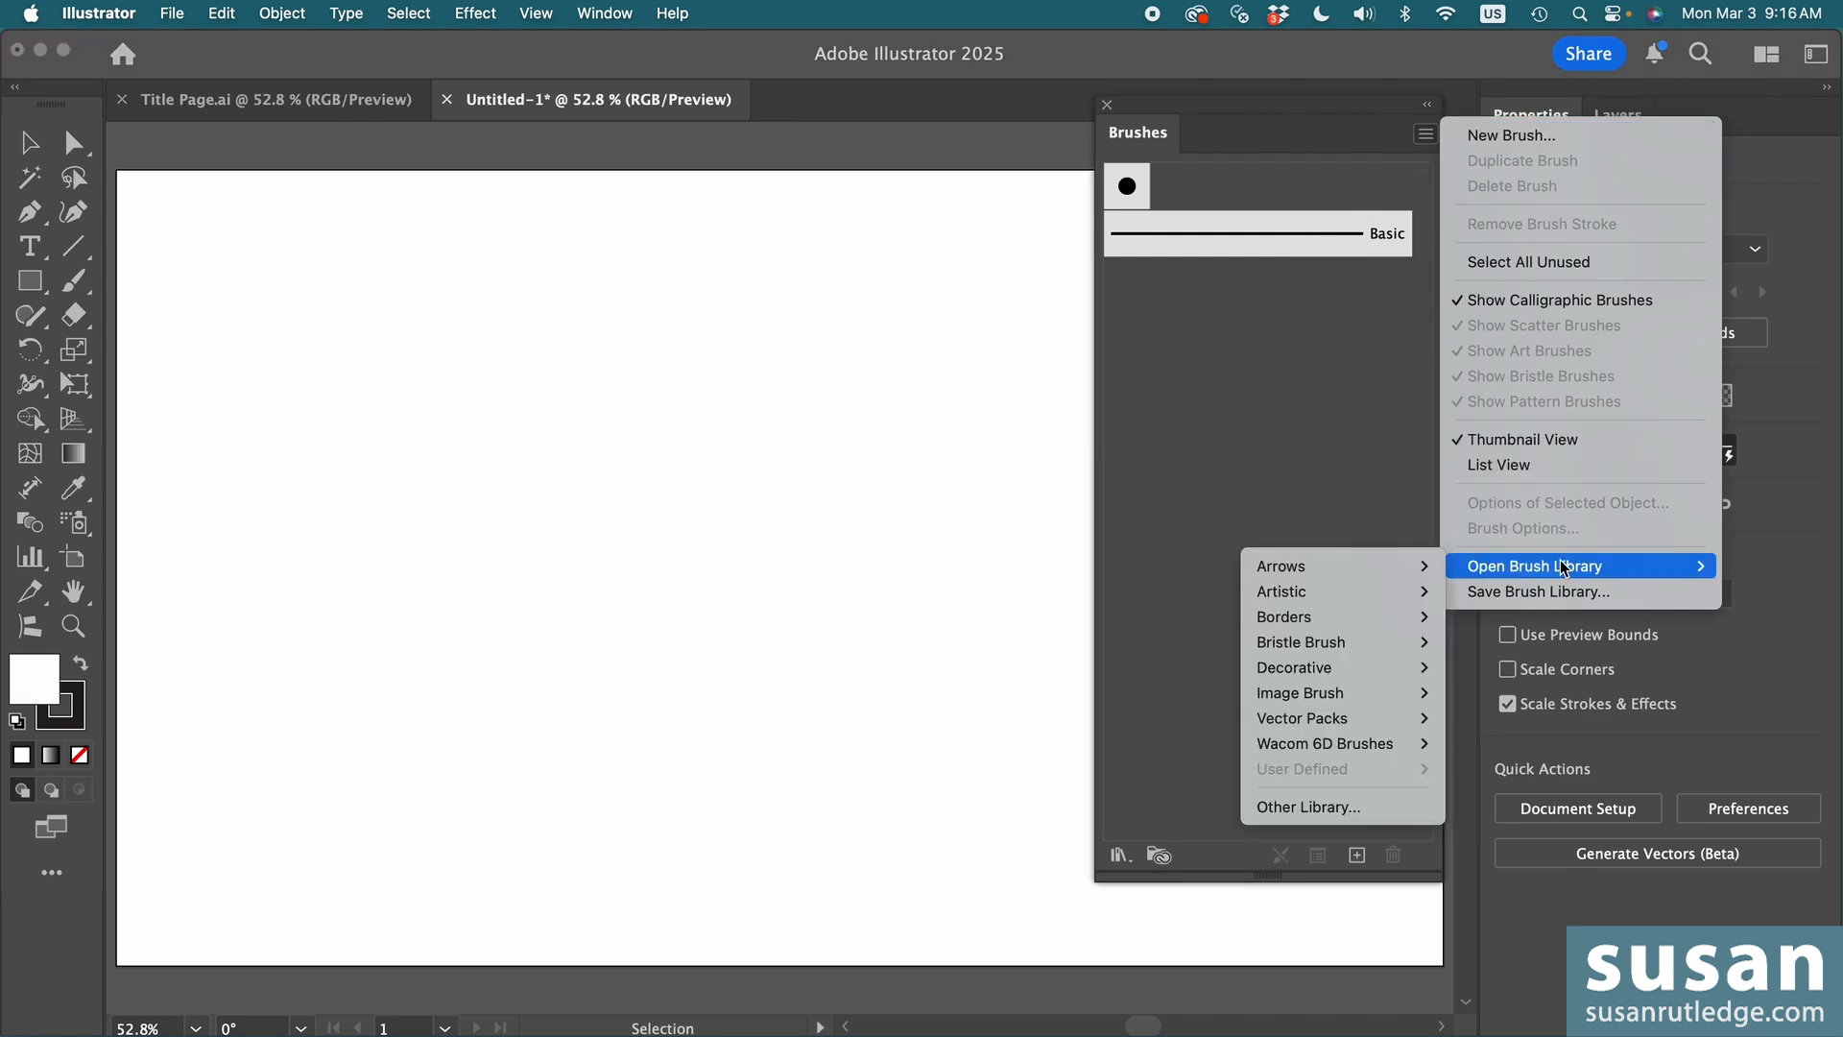
{"action": "mouse_move", "coordinate": [1365, 580]}
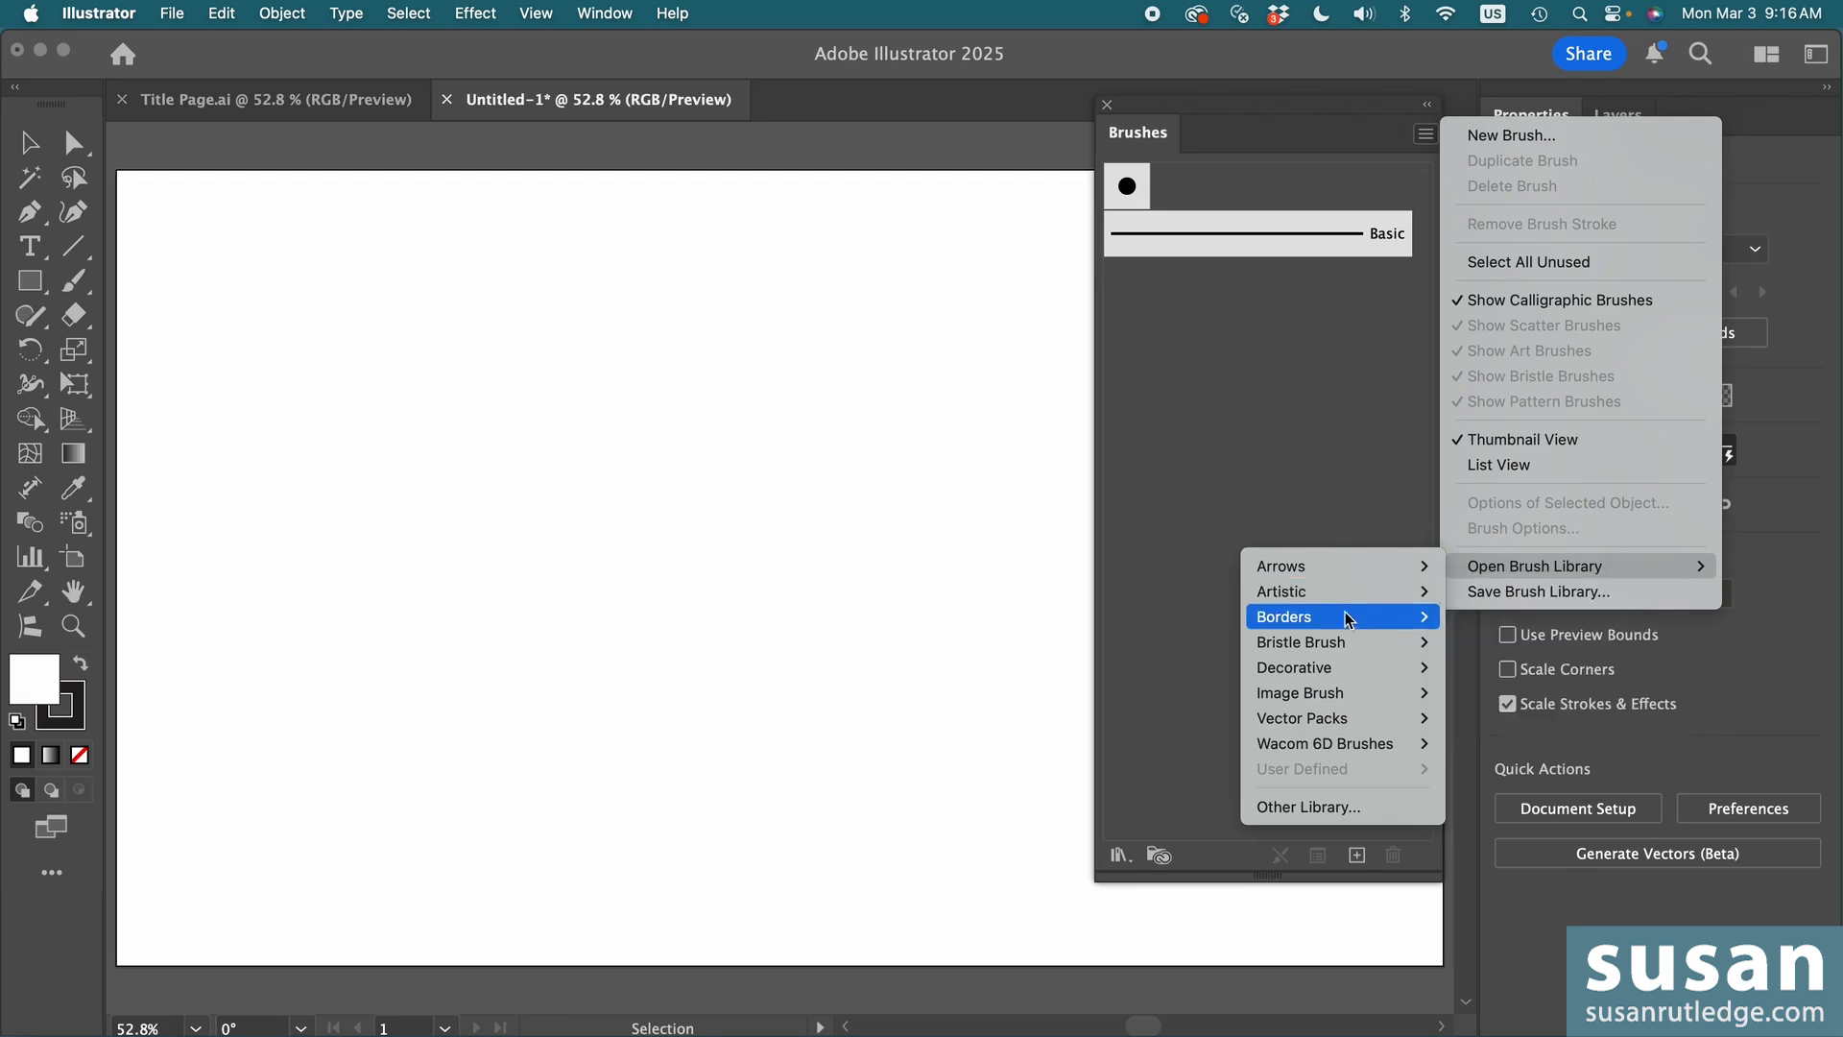
{"action": "mouse_move", "coordinate": [1335, 723]}
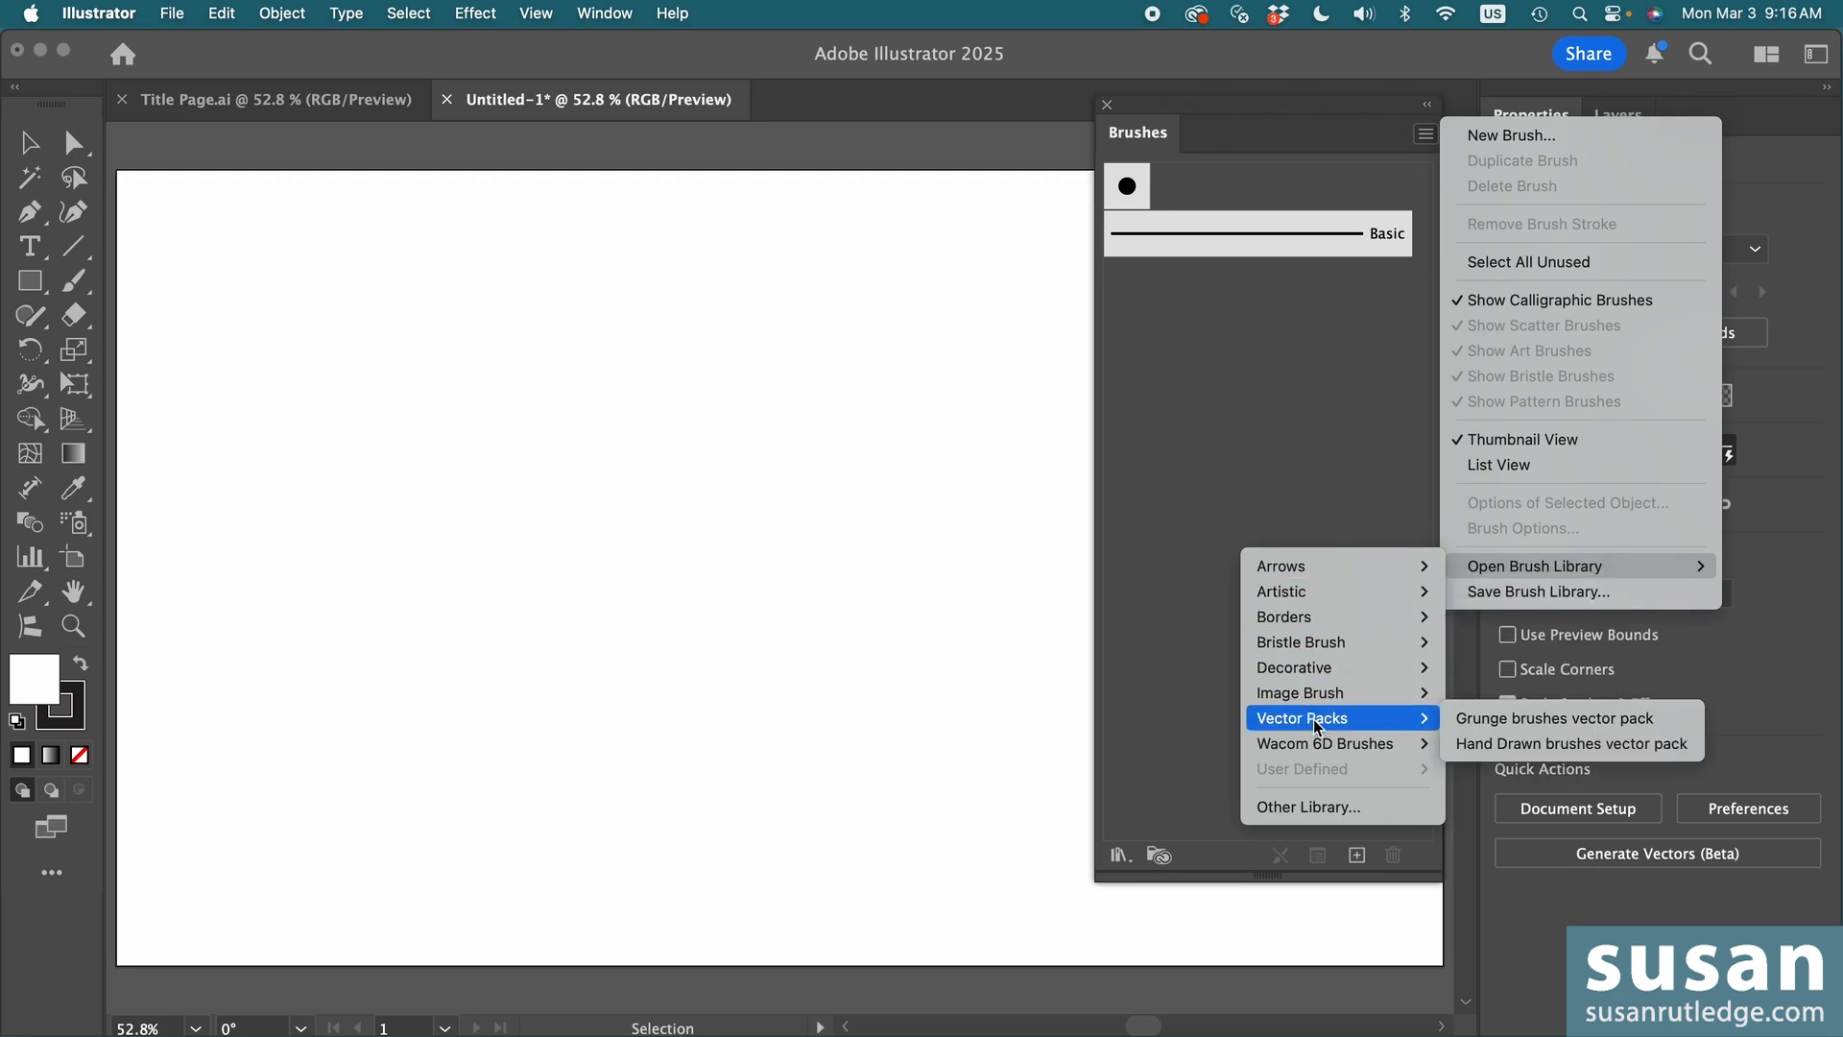
{"action": "left_click", "coordinate": [1323, 807]}
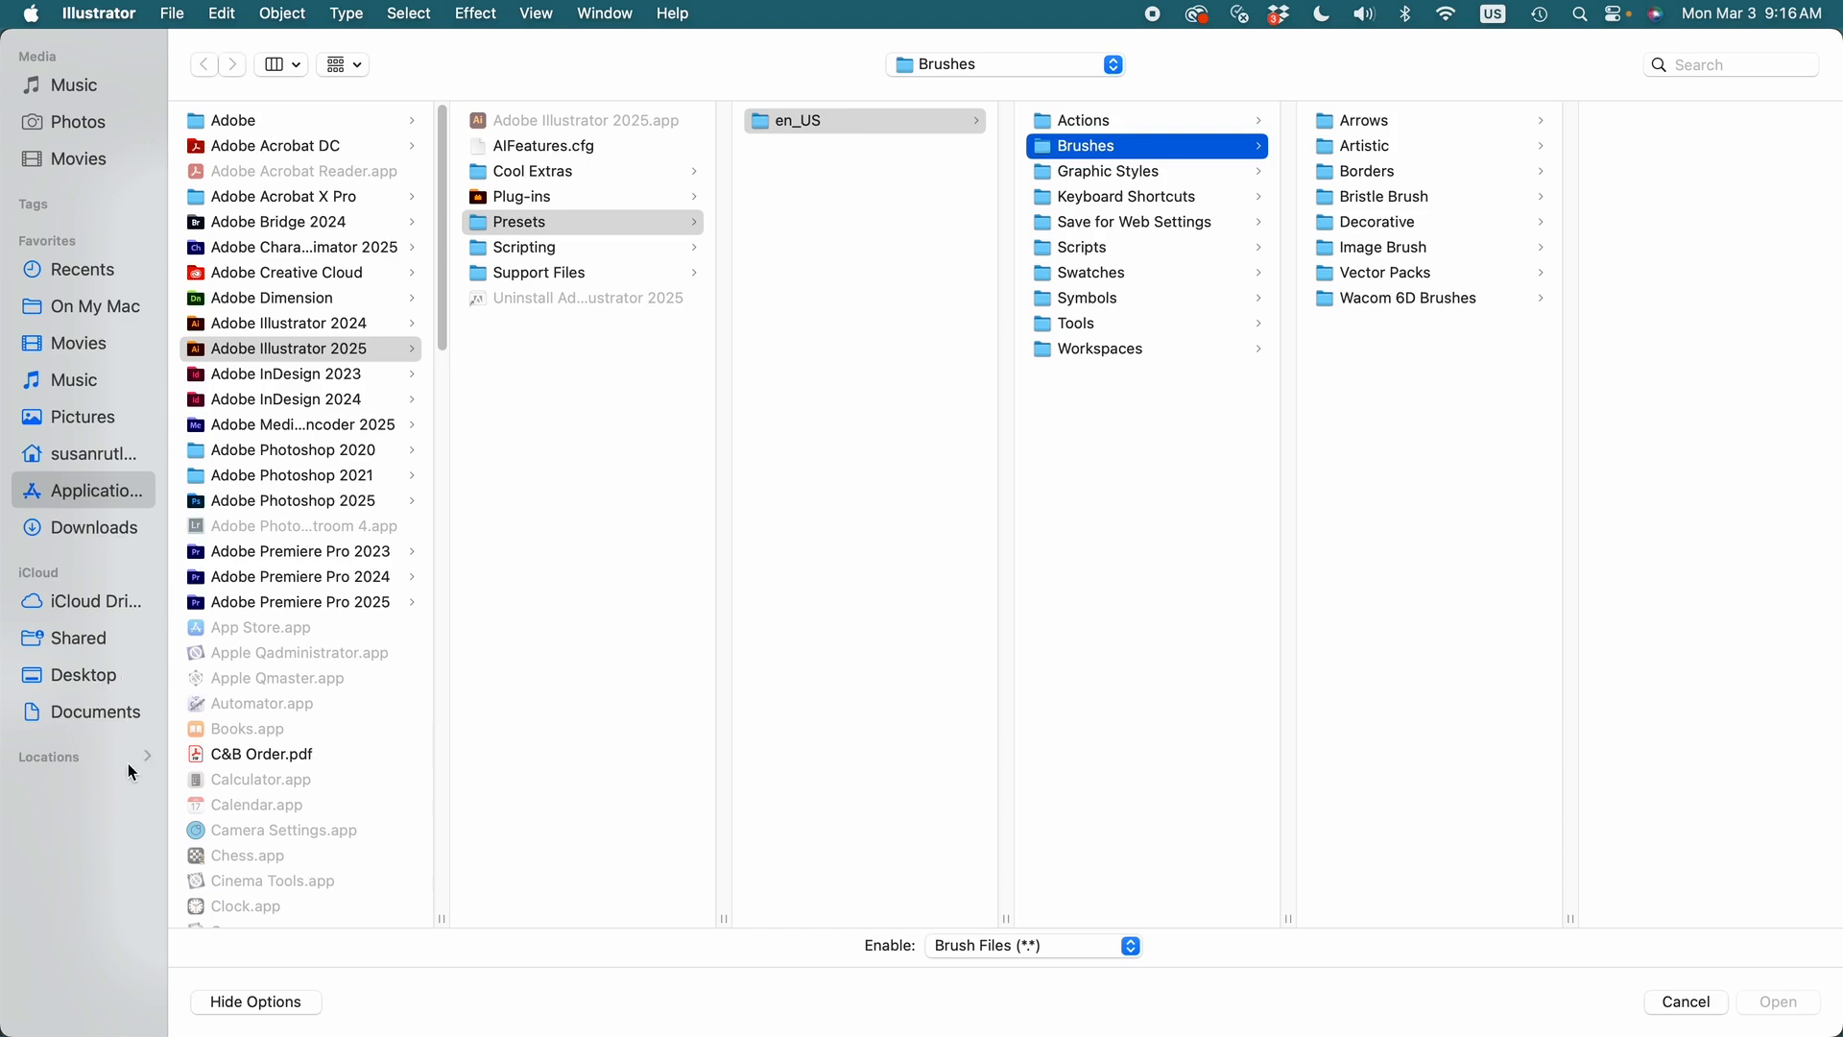
{"action": "left_click", "coordinate": [92, 712]}
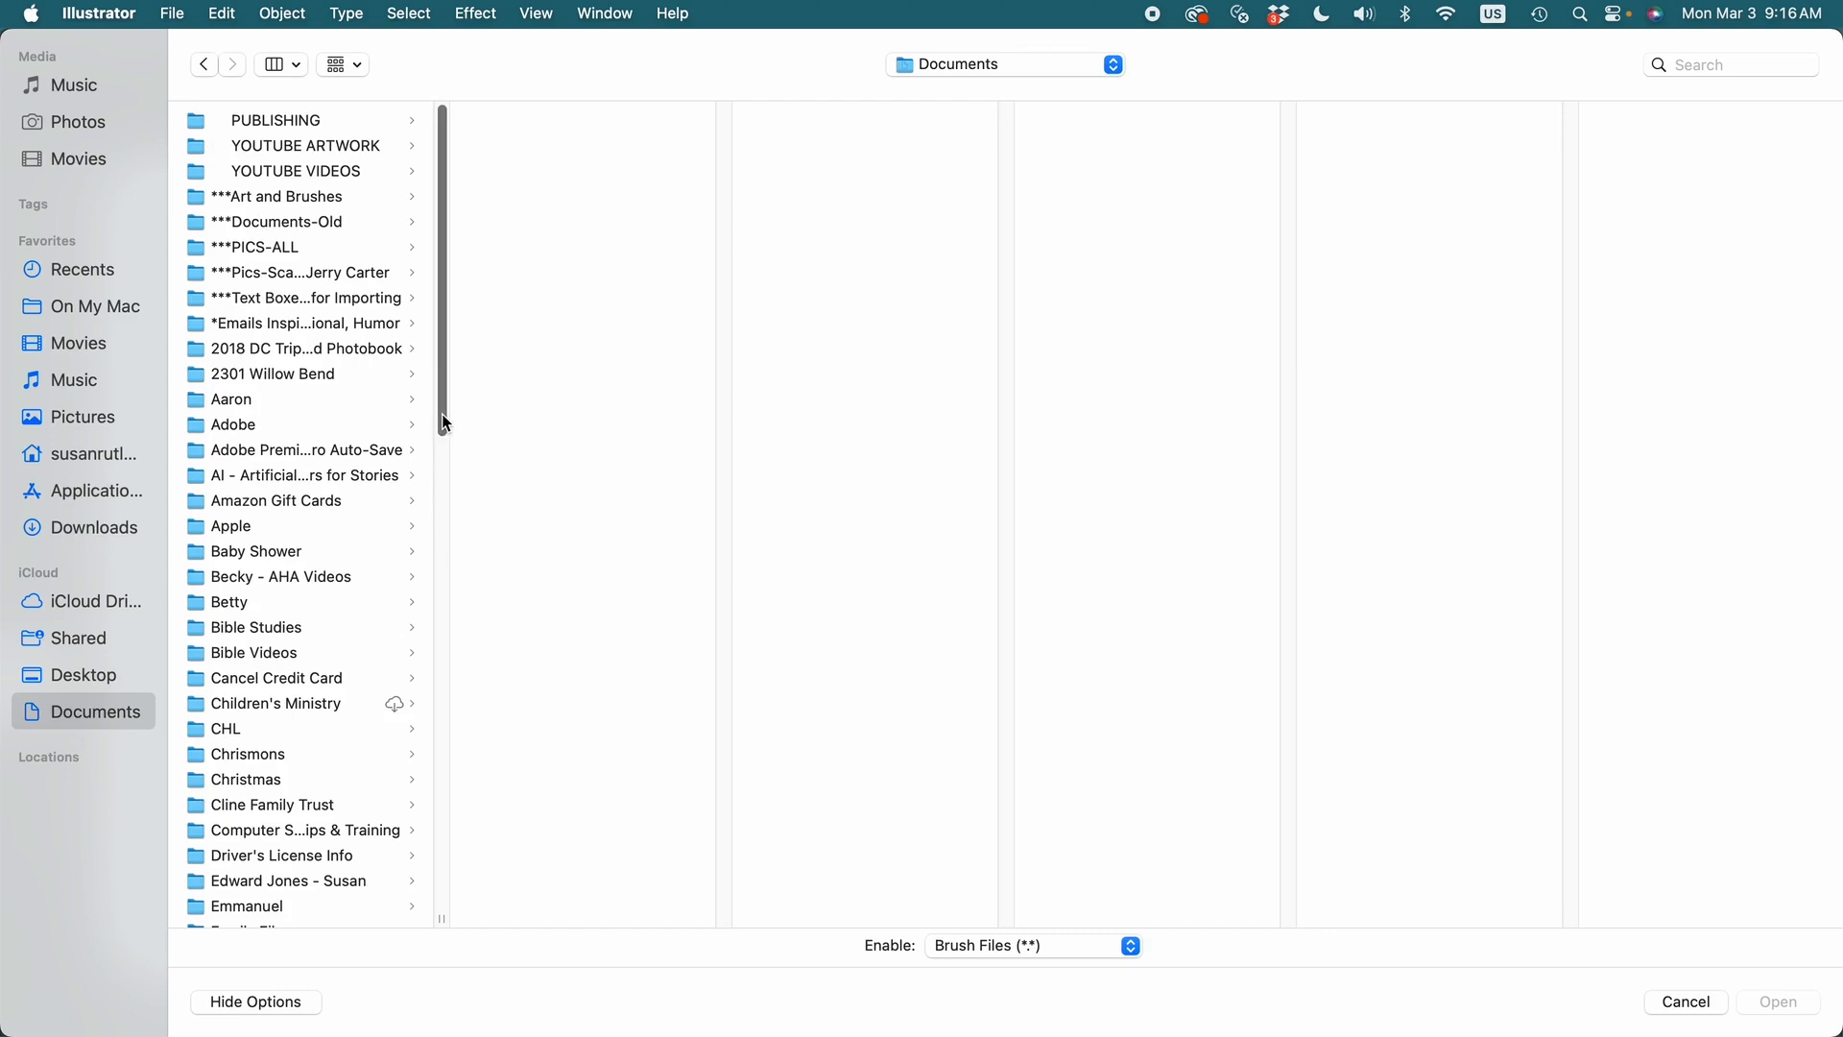
{"action": "left_click_drag", "start_coordinate": [442, 413], "coordinate": [441, 882]}
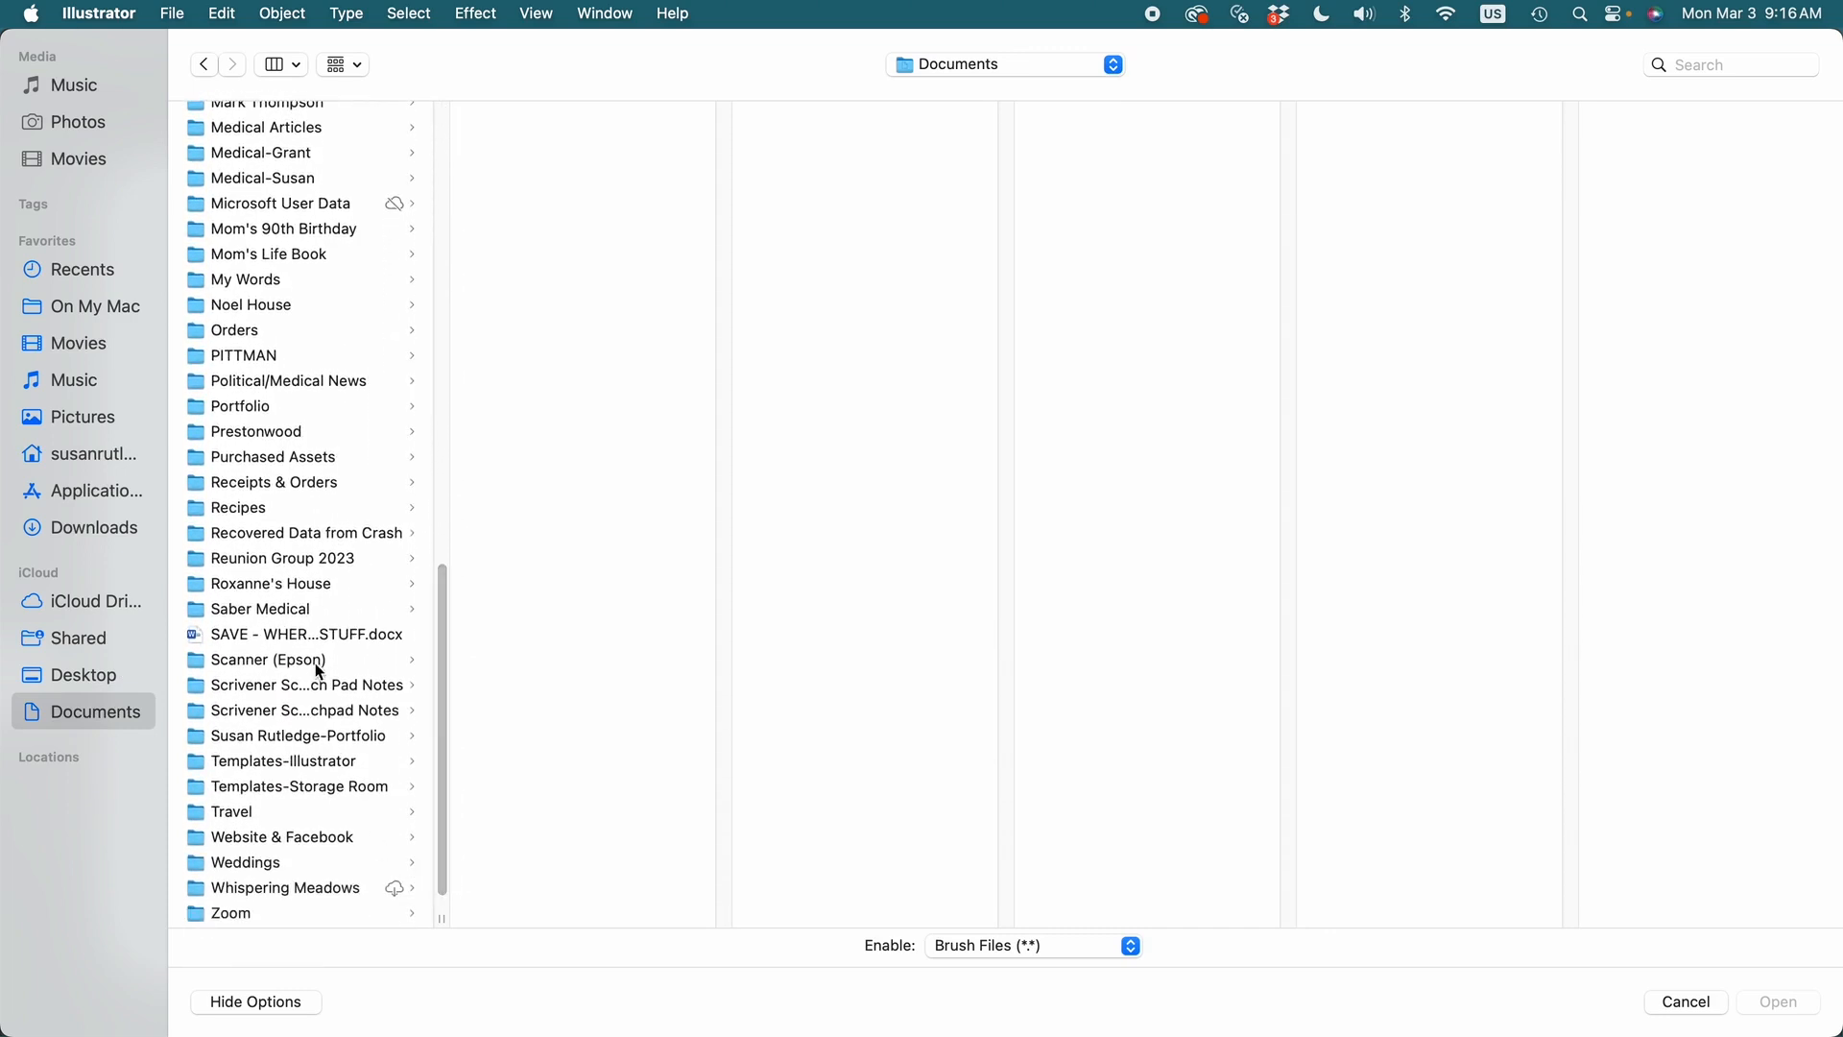
{"action": "left_click", "coordinate": [332, 458]}
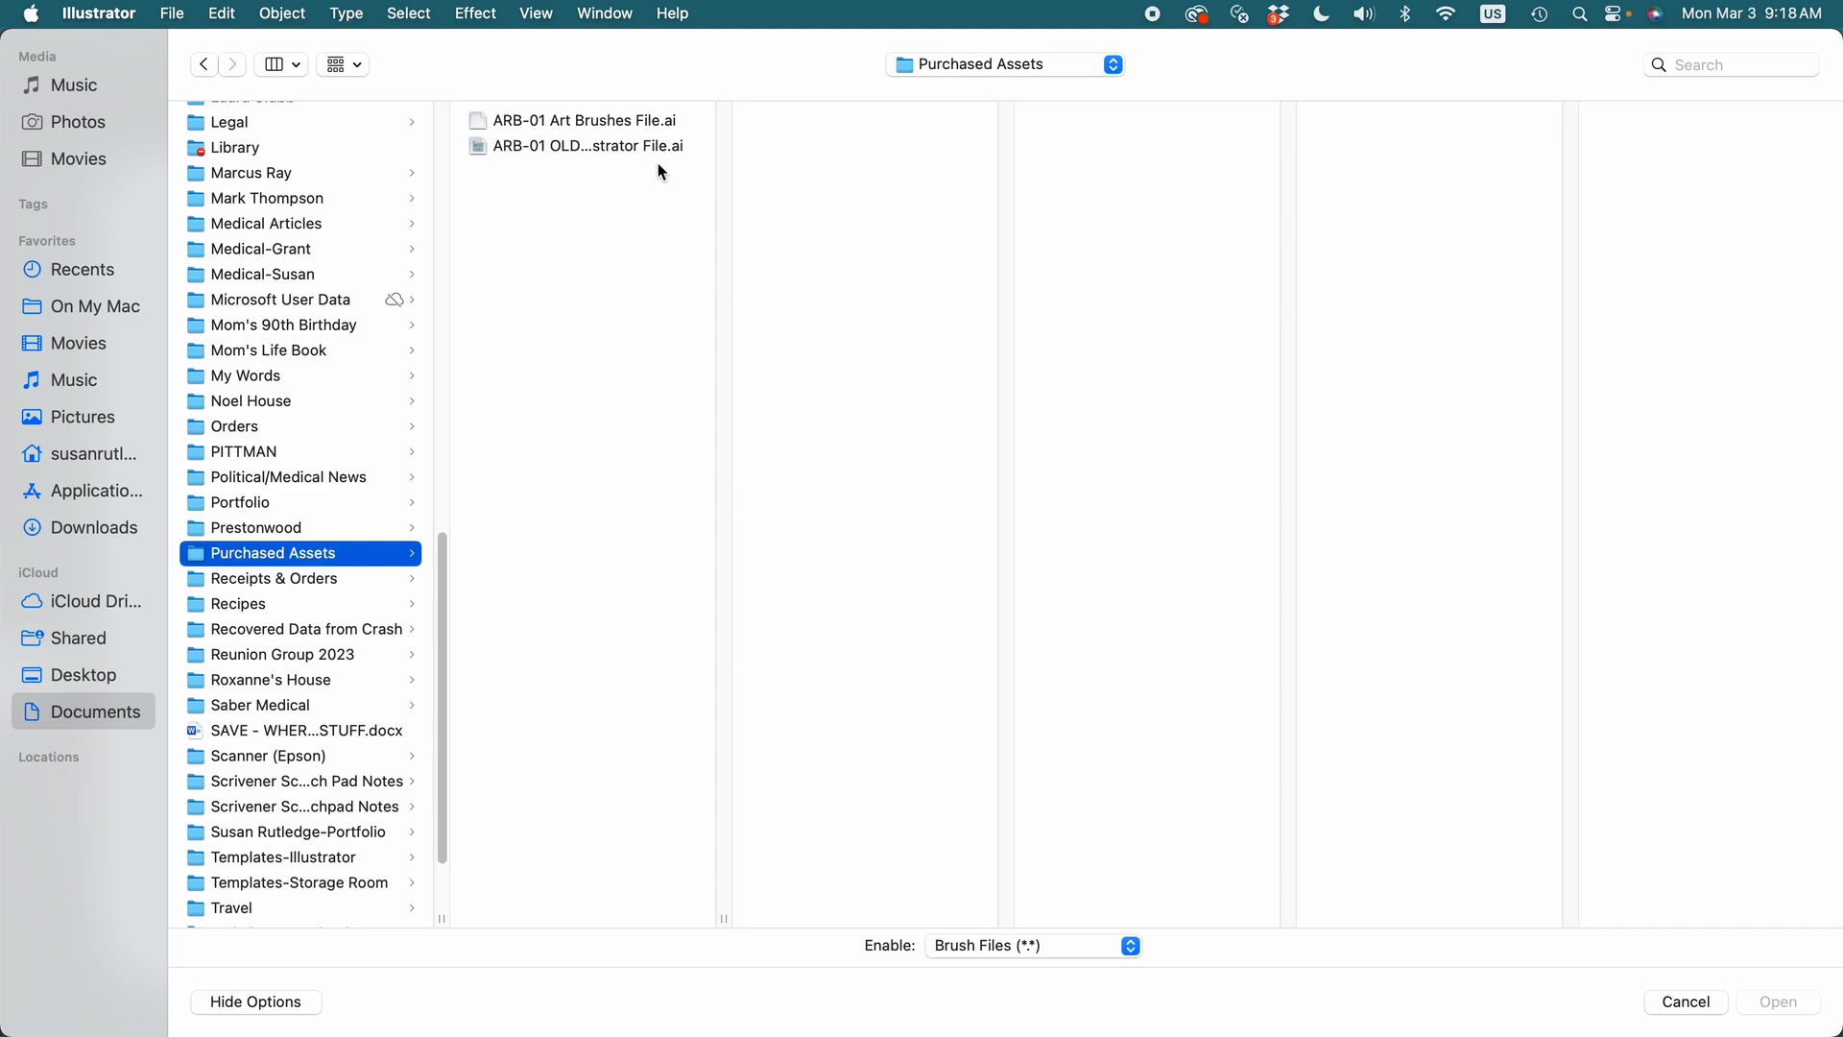
- Load ARB-01 Art Brushes File.ai as a brush library, and move and lengthen its floating window beside the document's brushes
{"action": "left_click", "coordinate": [565, 126]}
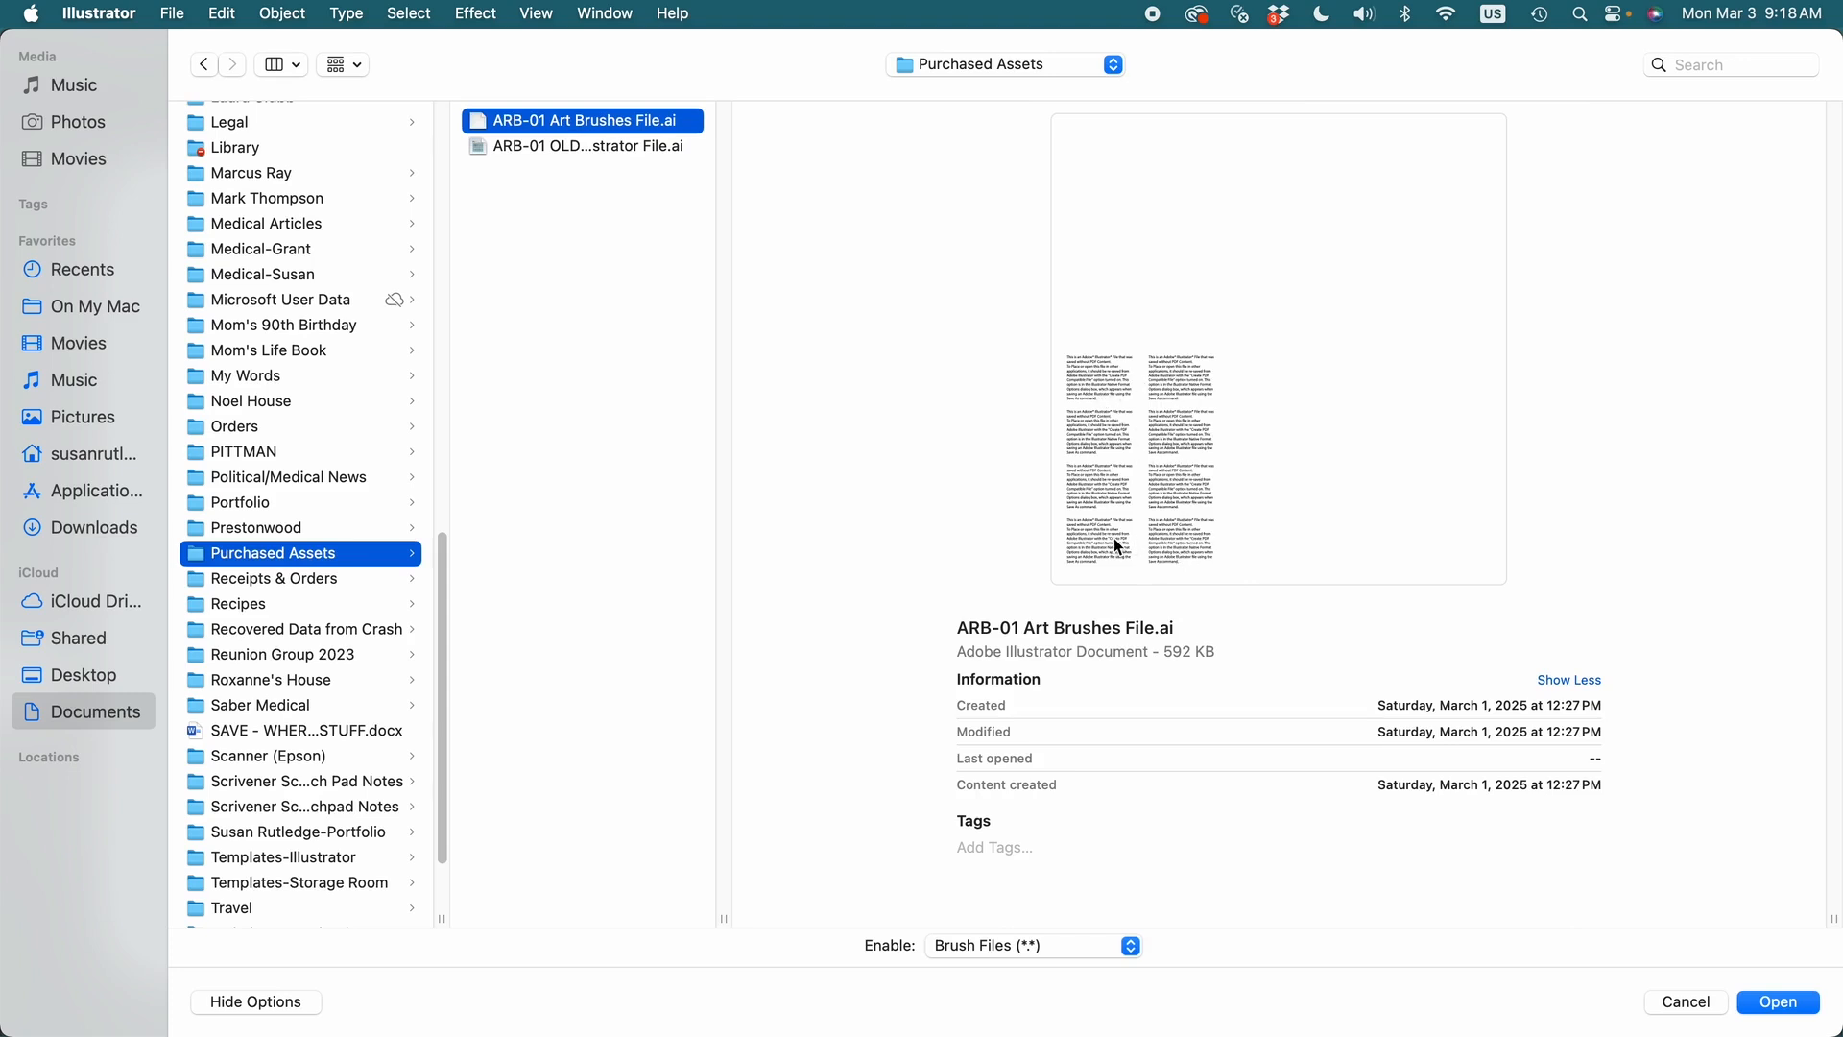
{"action": "left_click", "coordinate": [543, 146]}
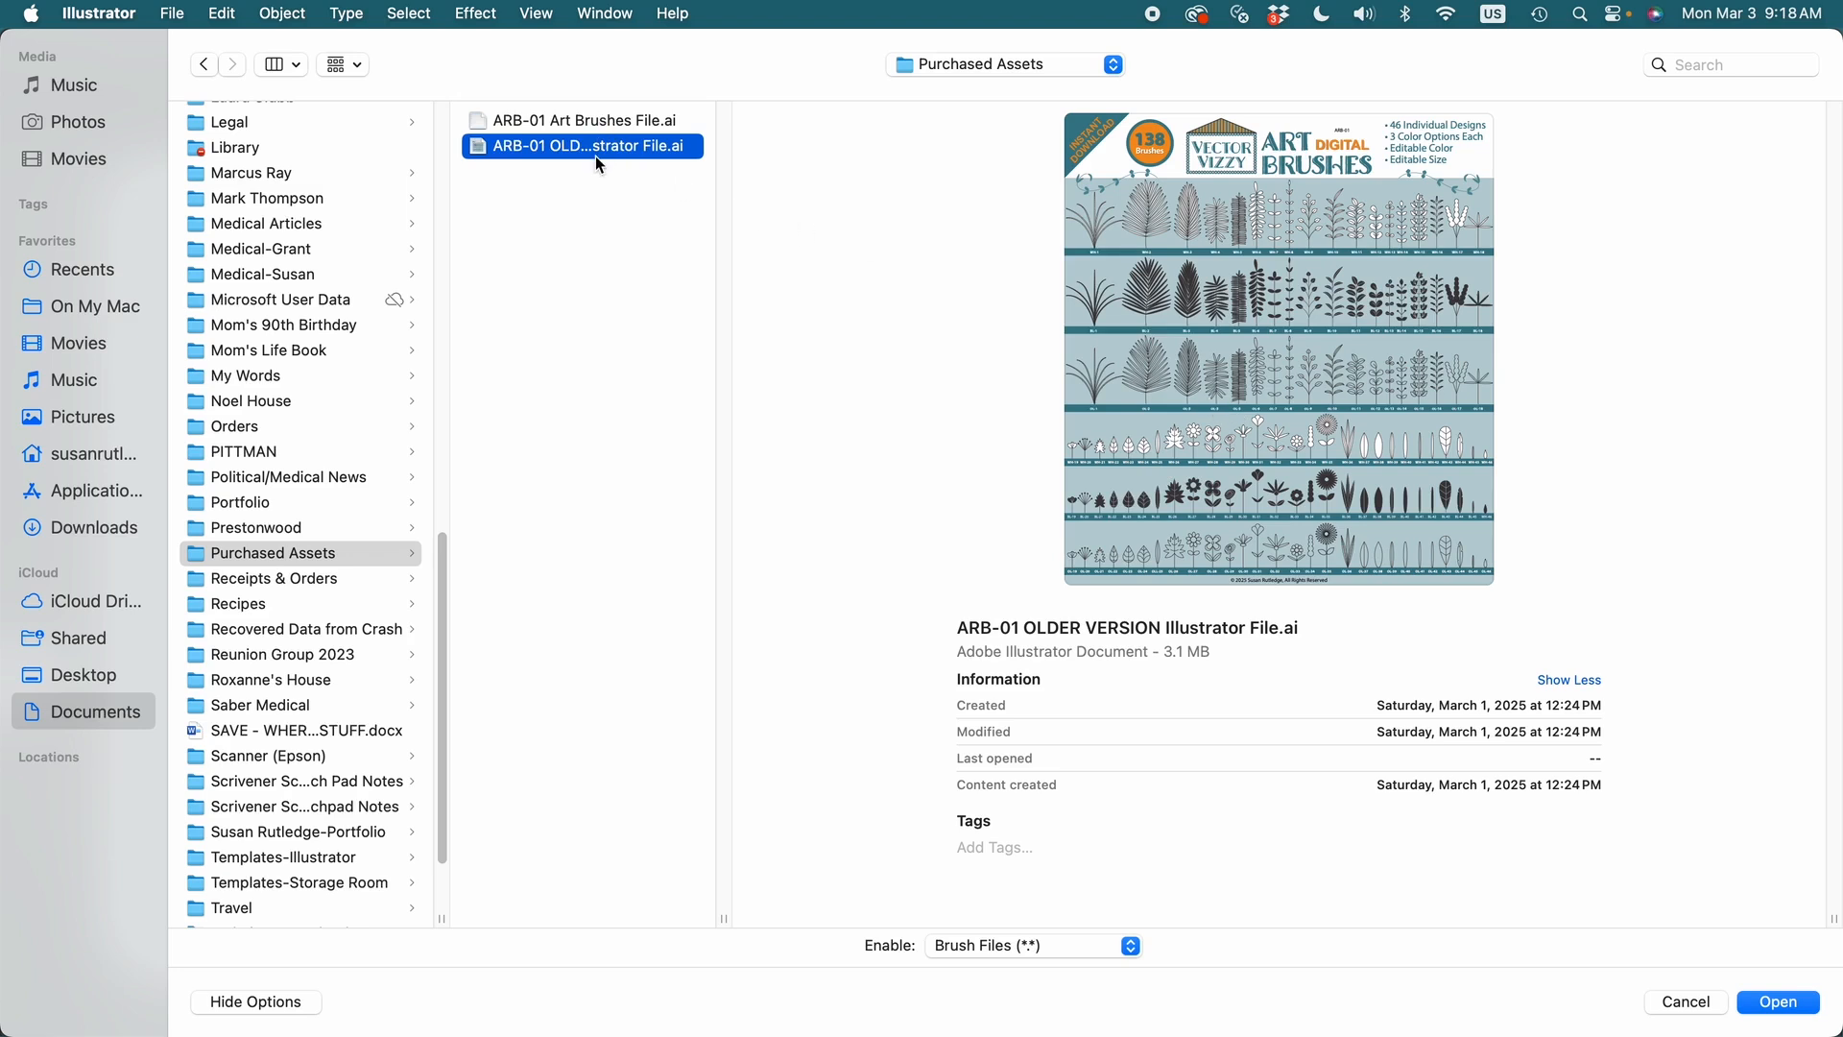
{"action": "left_click", "coordinate": [576, 123]}
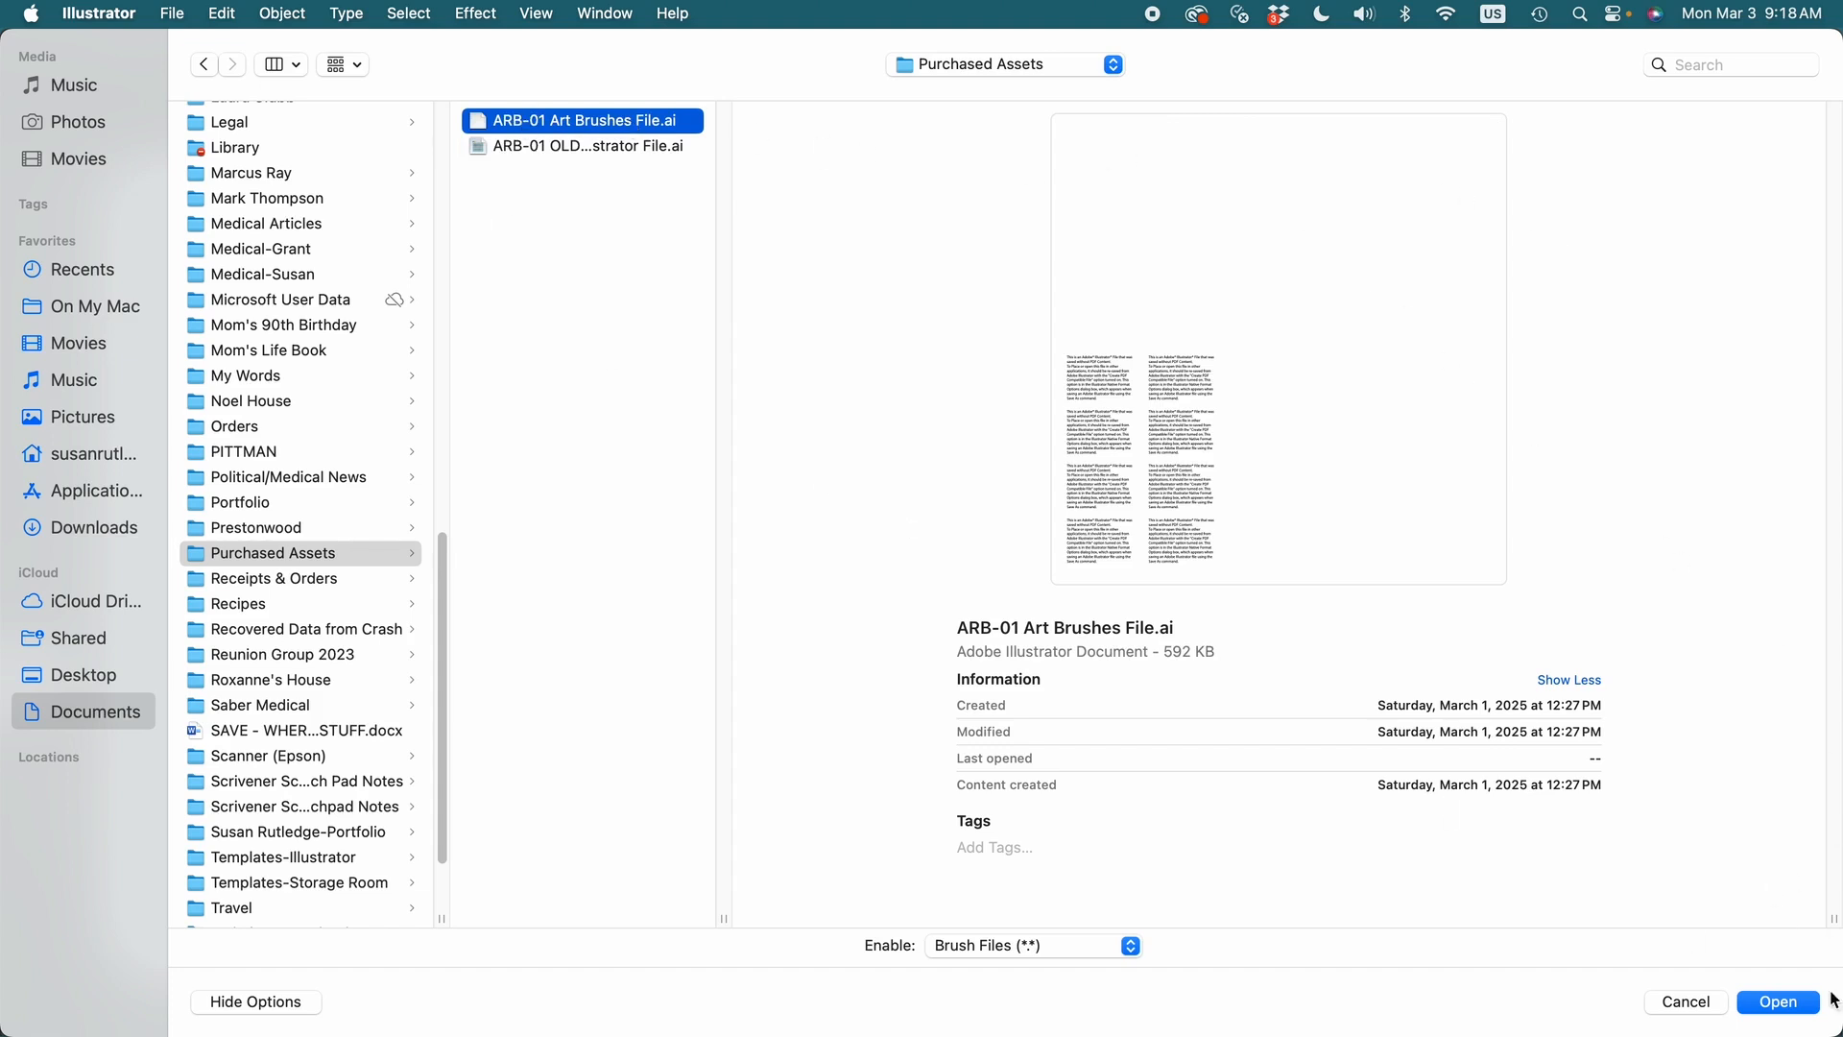
{"action": "left_click", "coordinate": [1777, 1003]}
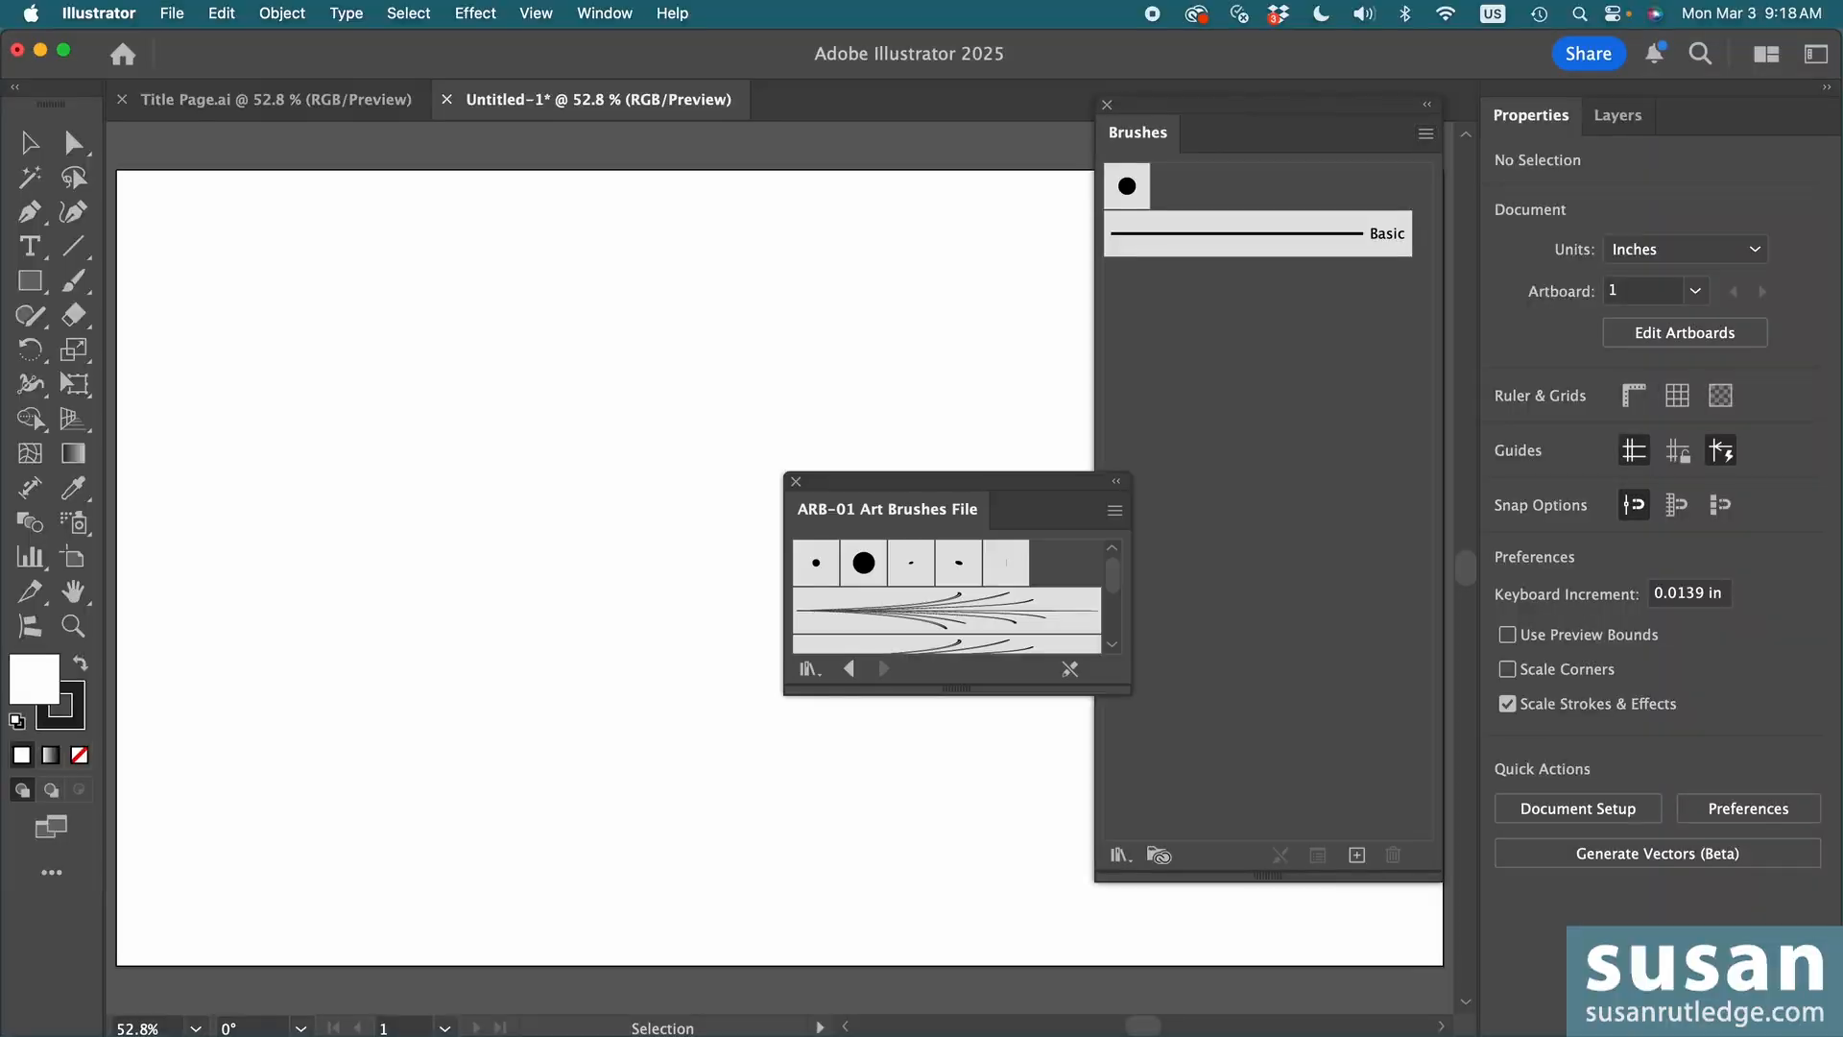
{"action": "mouse_move", "coordinate": [867, 483]}
{"action": "left_mouse_down"}
{"action": "mouse_move", "coordinate": [829, 435]}
{"action": "mouse_move", "coordinate": [739, 148]}
{"action": "left_mouse_up"}
{"action": "left_click_drag", "start_coordinate": [826, 353], "coordinate": [802, 924]}
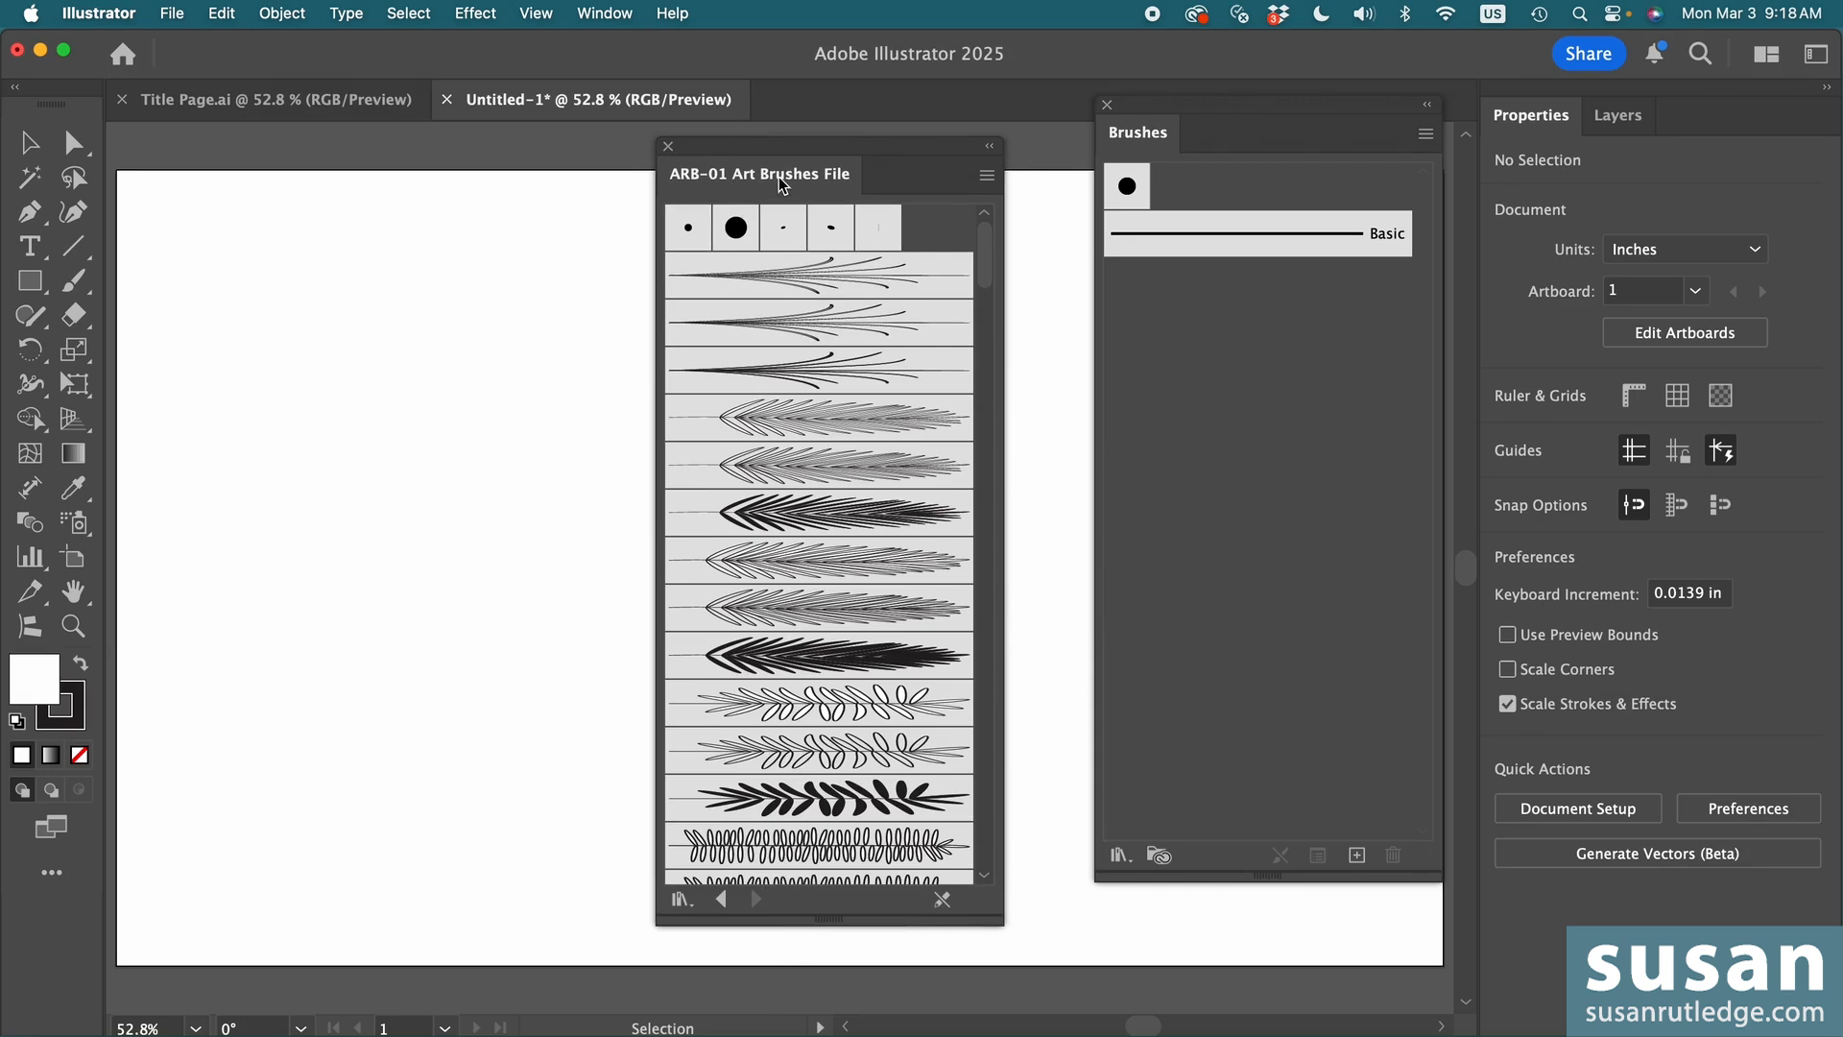
- Add three brushes individually from the ARB-01 library to the document: the first thin branch, OL-3 and the first solid black leafy branch
{"action": "left_click", "coordinate": [785, 281]}
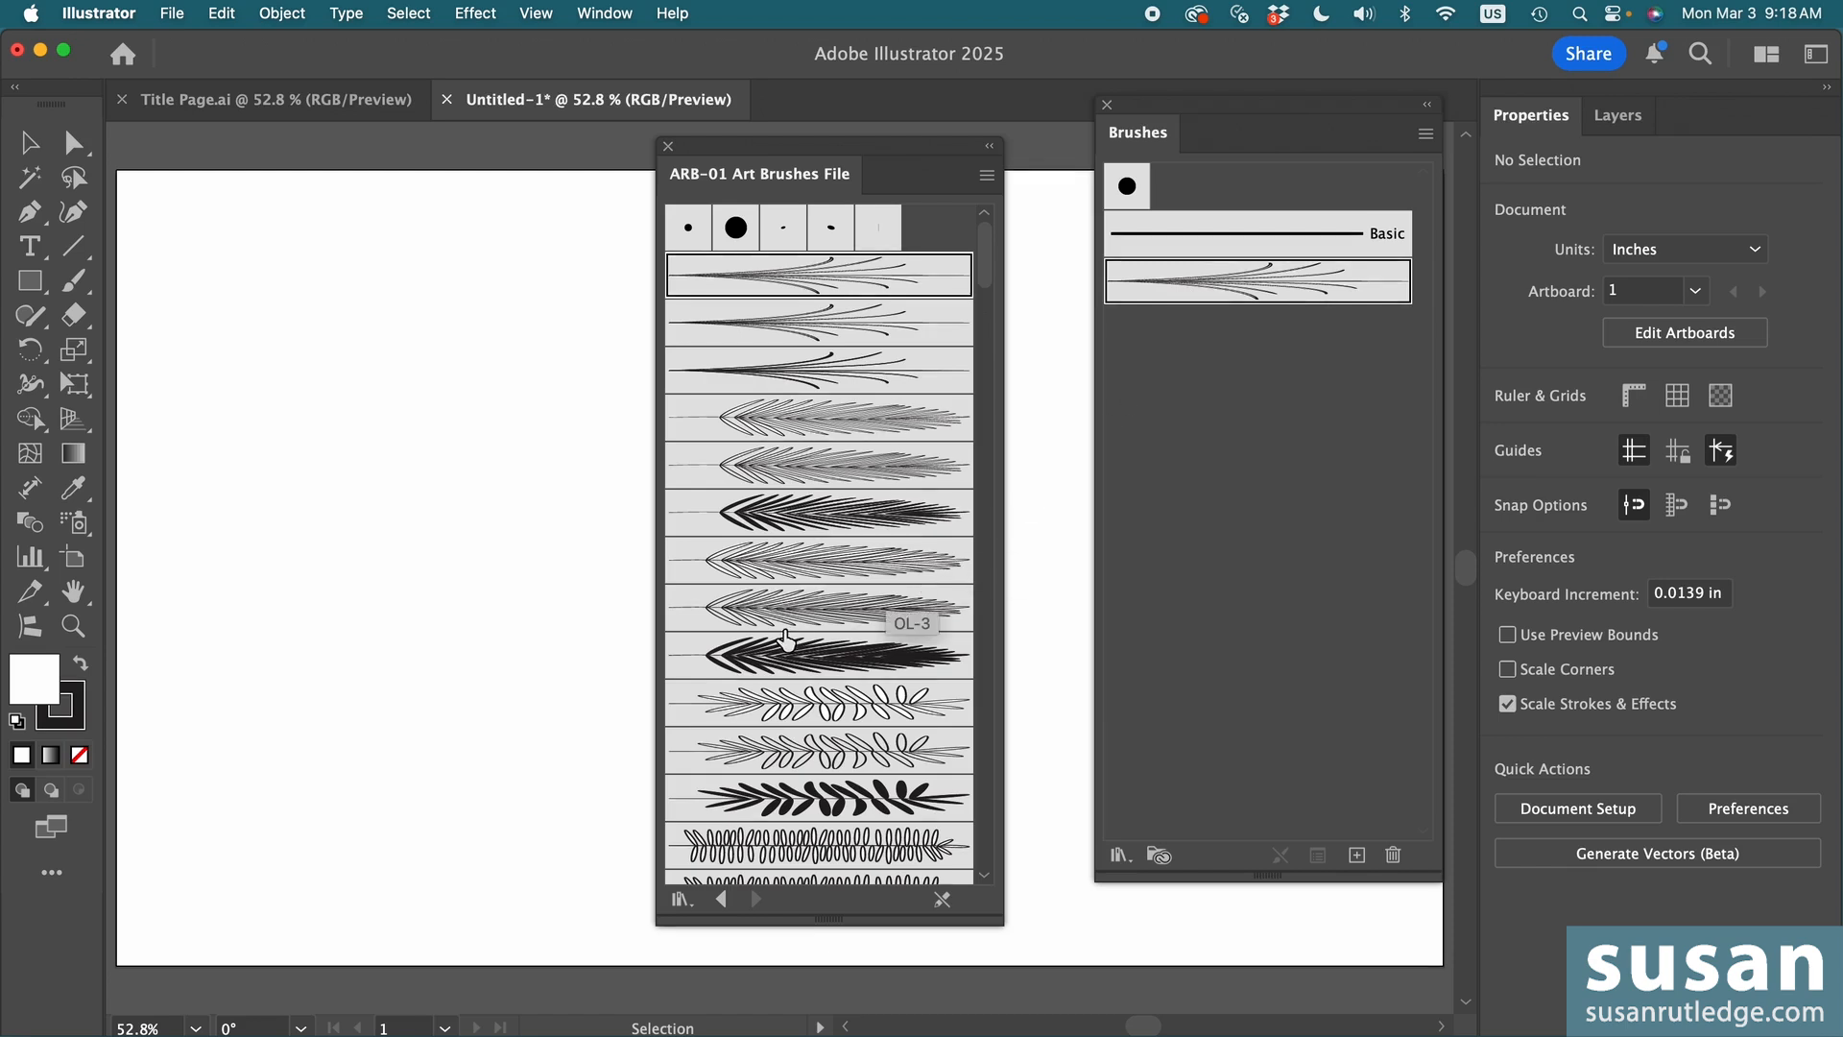
{"action": "left_click", "coordinate": [824, 607]}
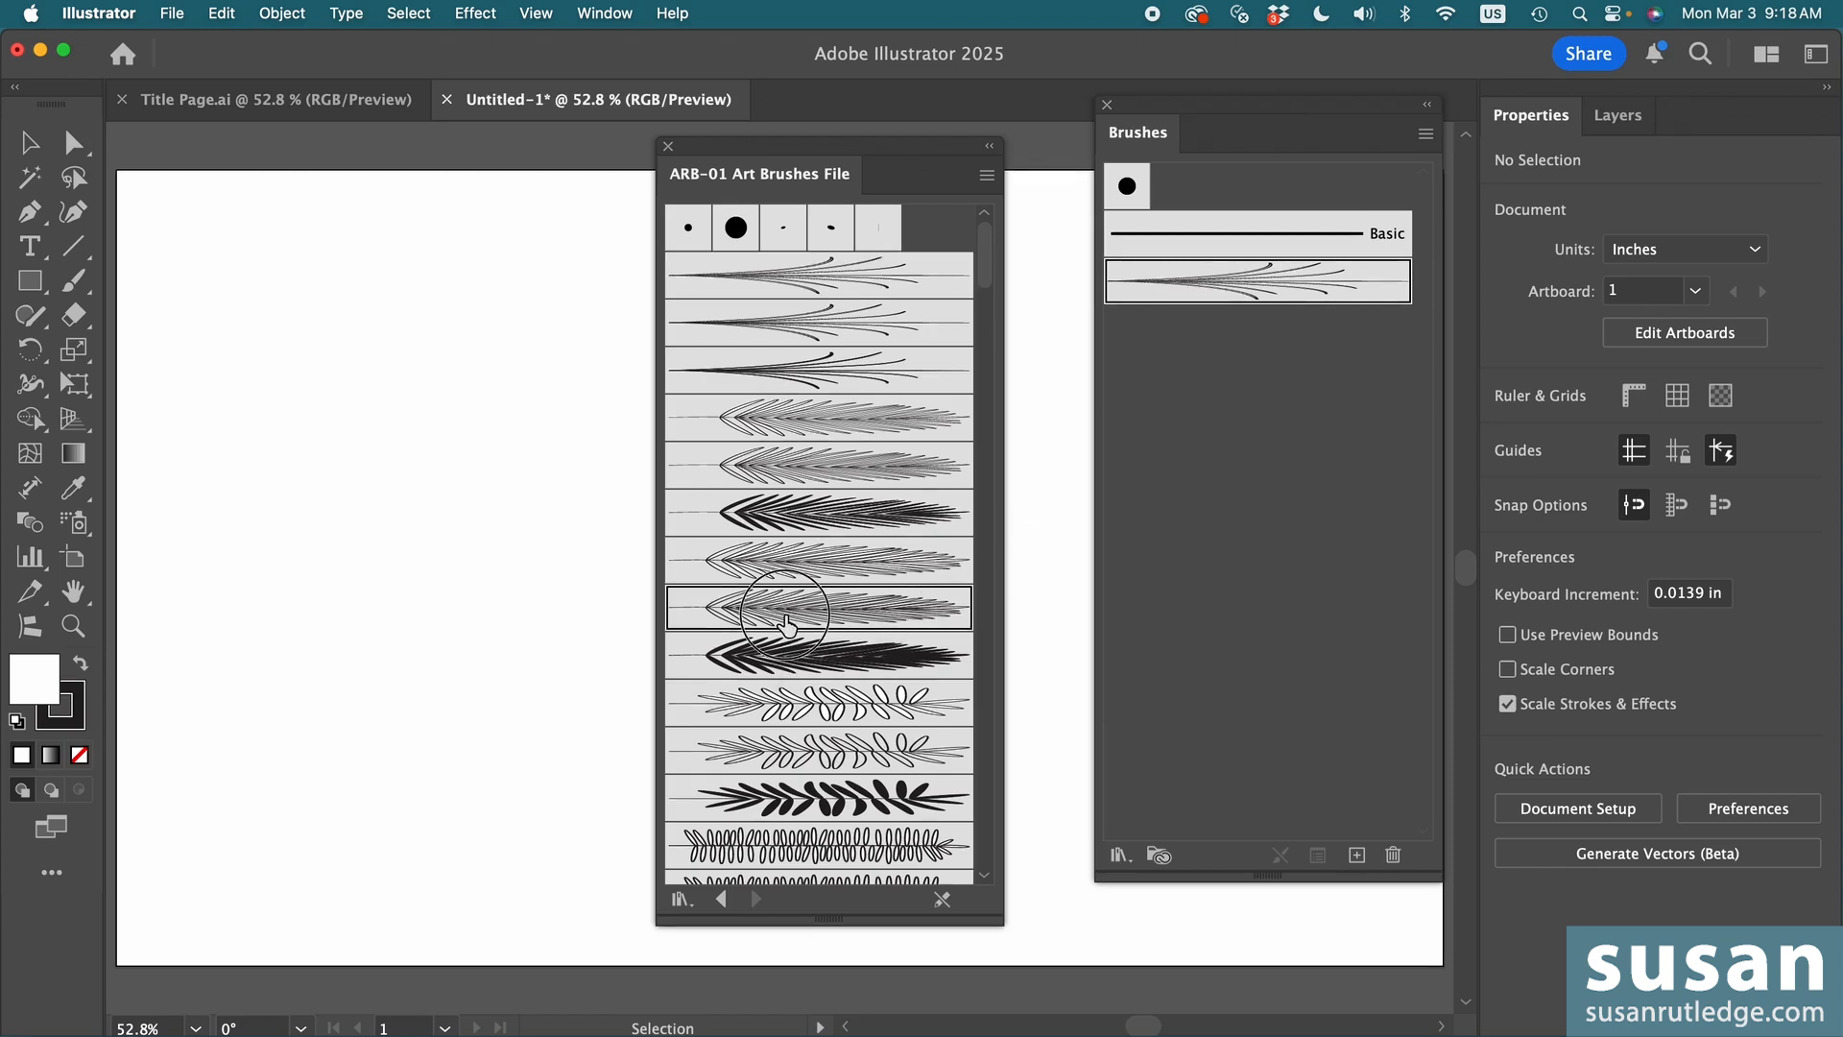
{"action": "left_click", "coordinate": [882, 805]}
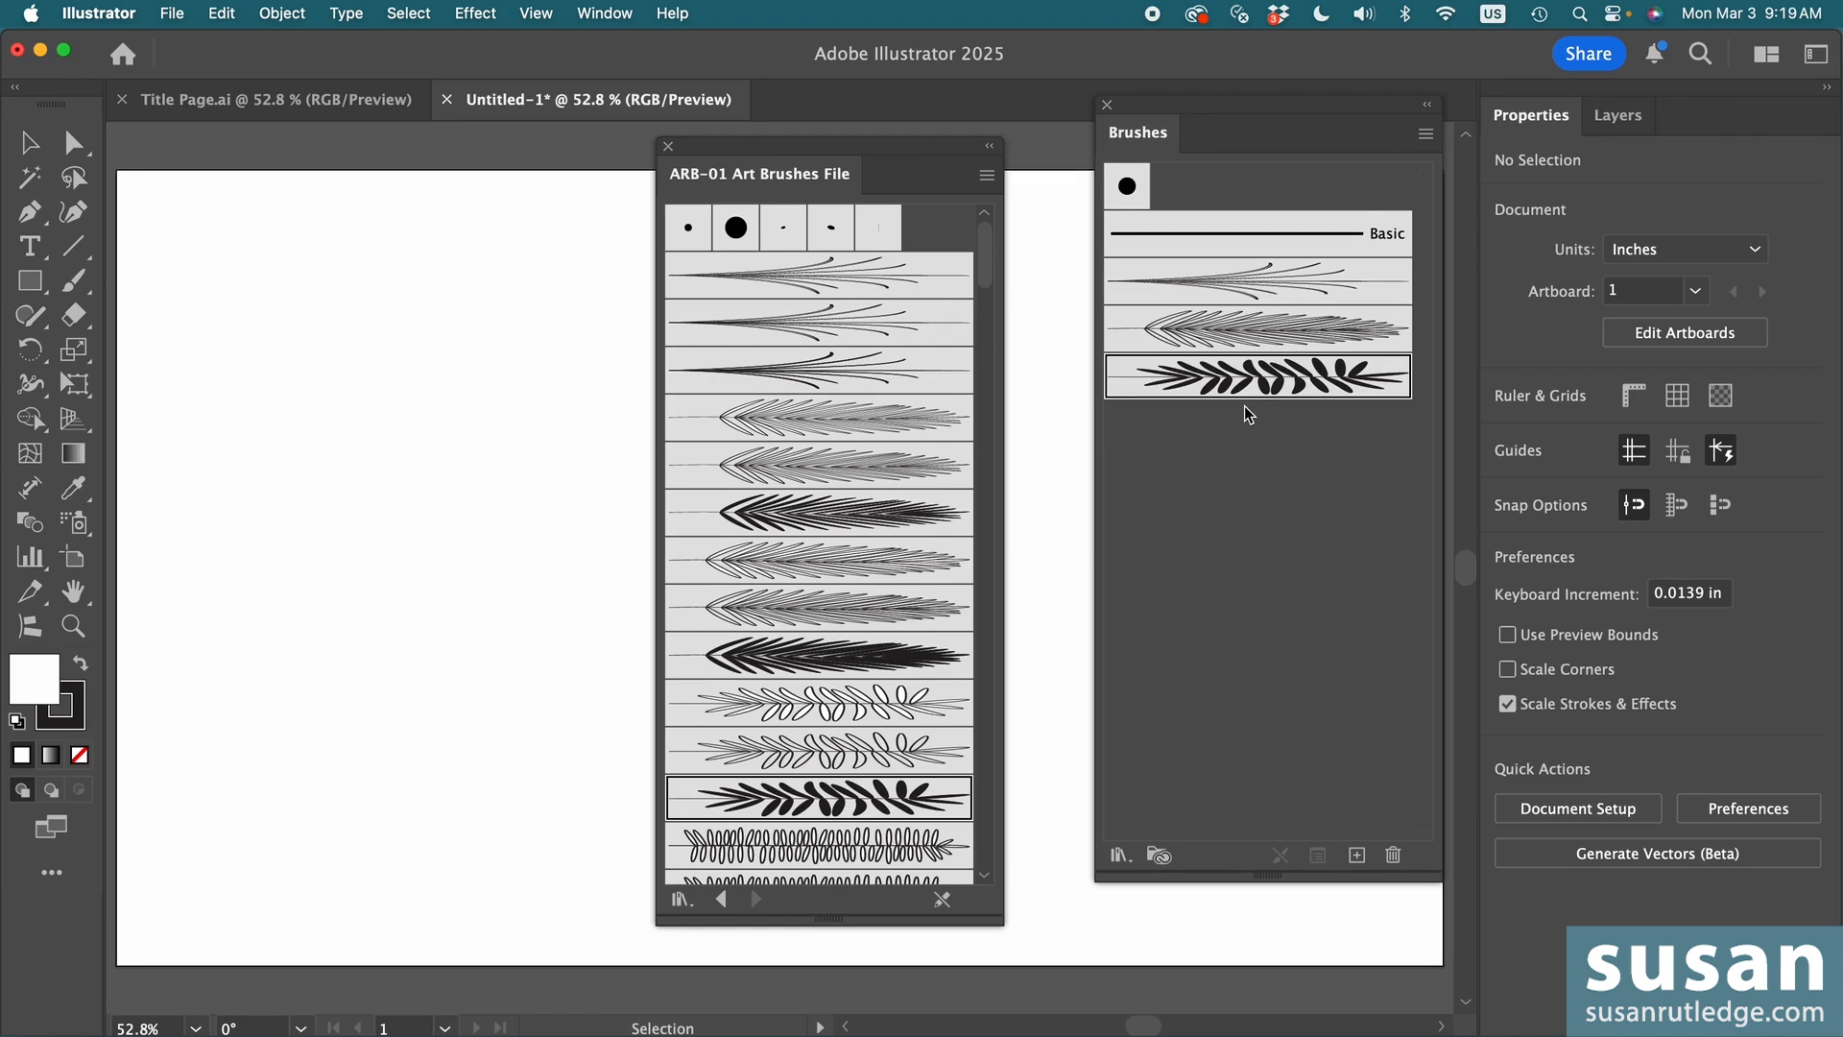
- Select all art brushes in the ARB-01 library, from the first thin branch through BL-46, and add them to the document's brushes
{"action": "left_click", "coordinate": [906, 285]}
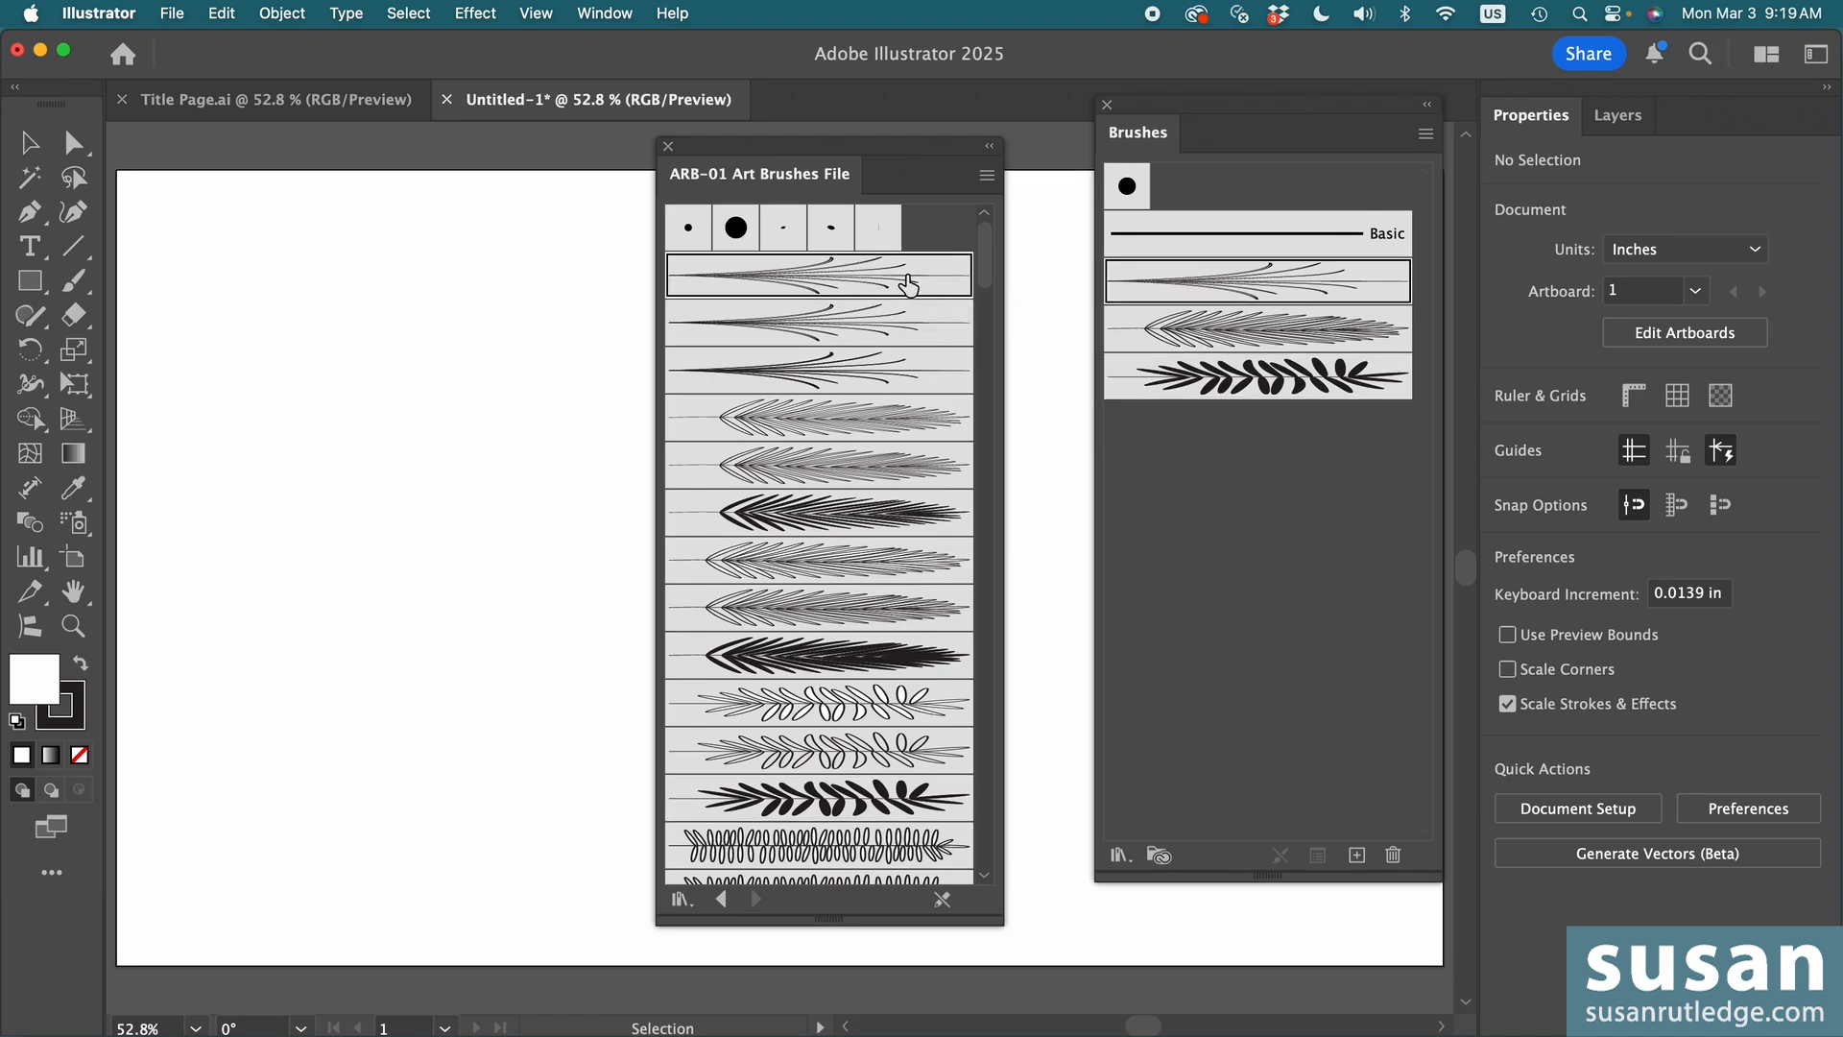
{"action": "left_click_drag", "start_coordinate": [985, 273], "coordinate": [989, 869]}
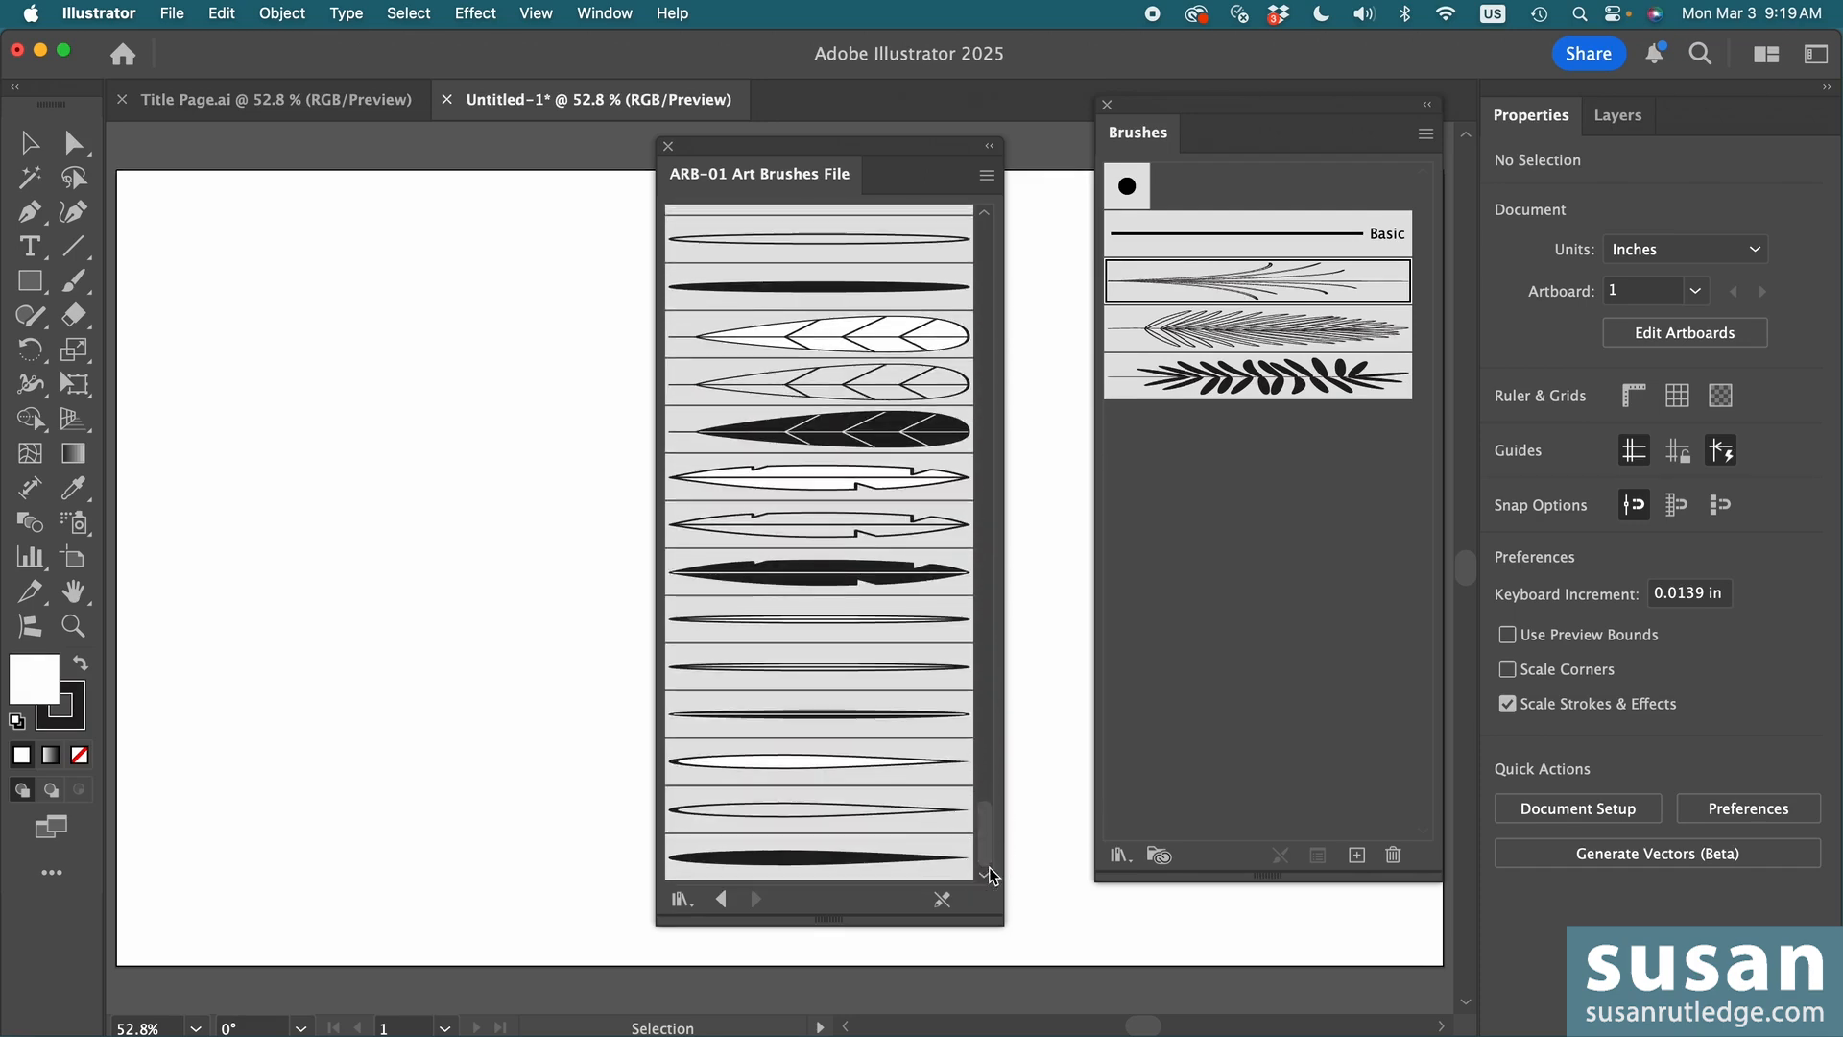
{"action": "left_click", "coordinate": [871, 864], "text": "shift"}
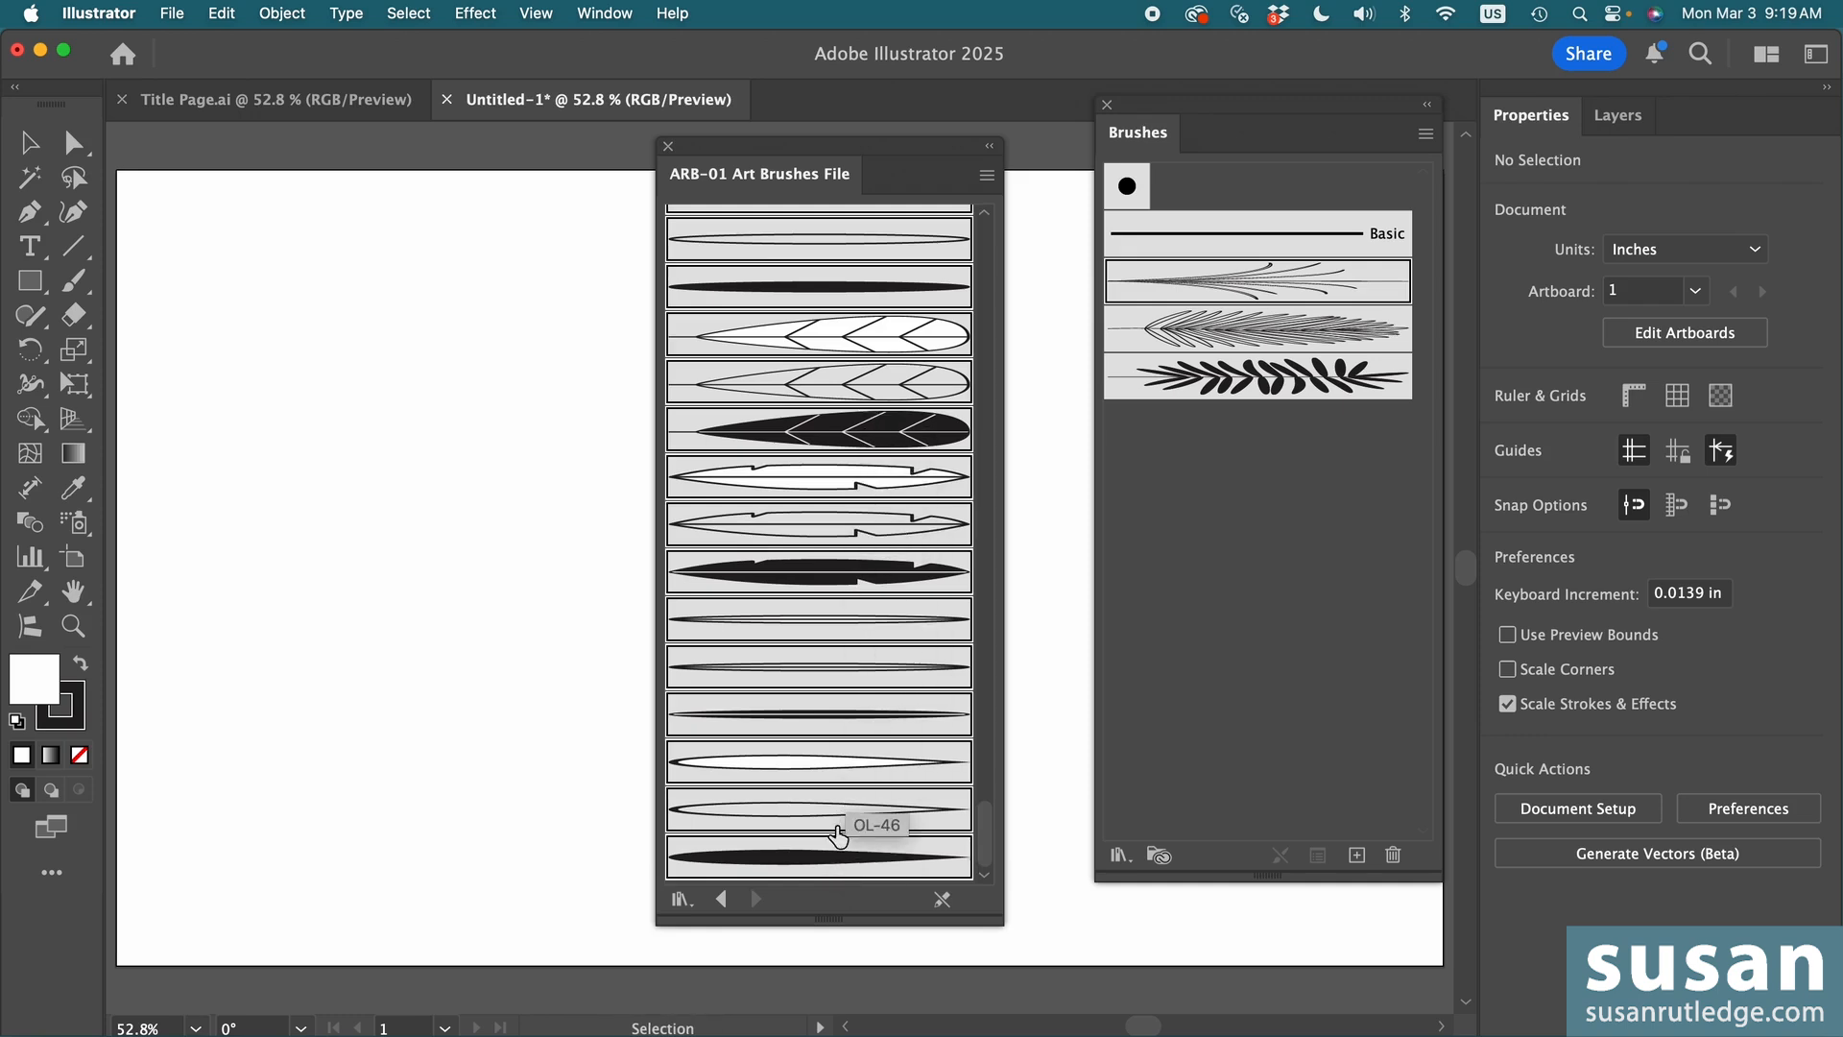
{"action": "left_click", "coordinate": [850, 581]}
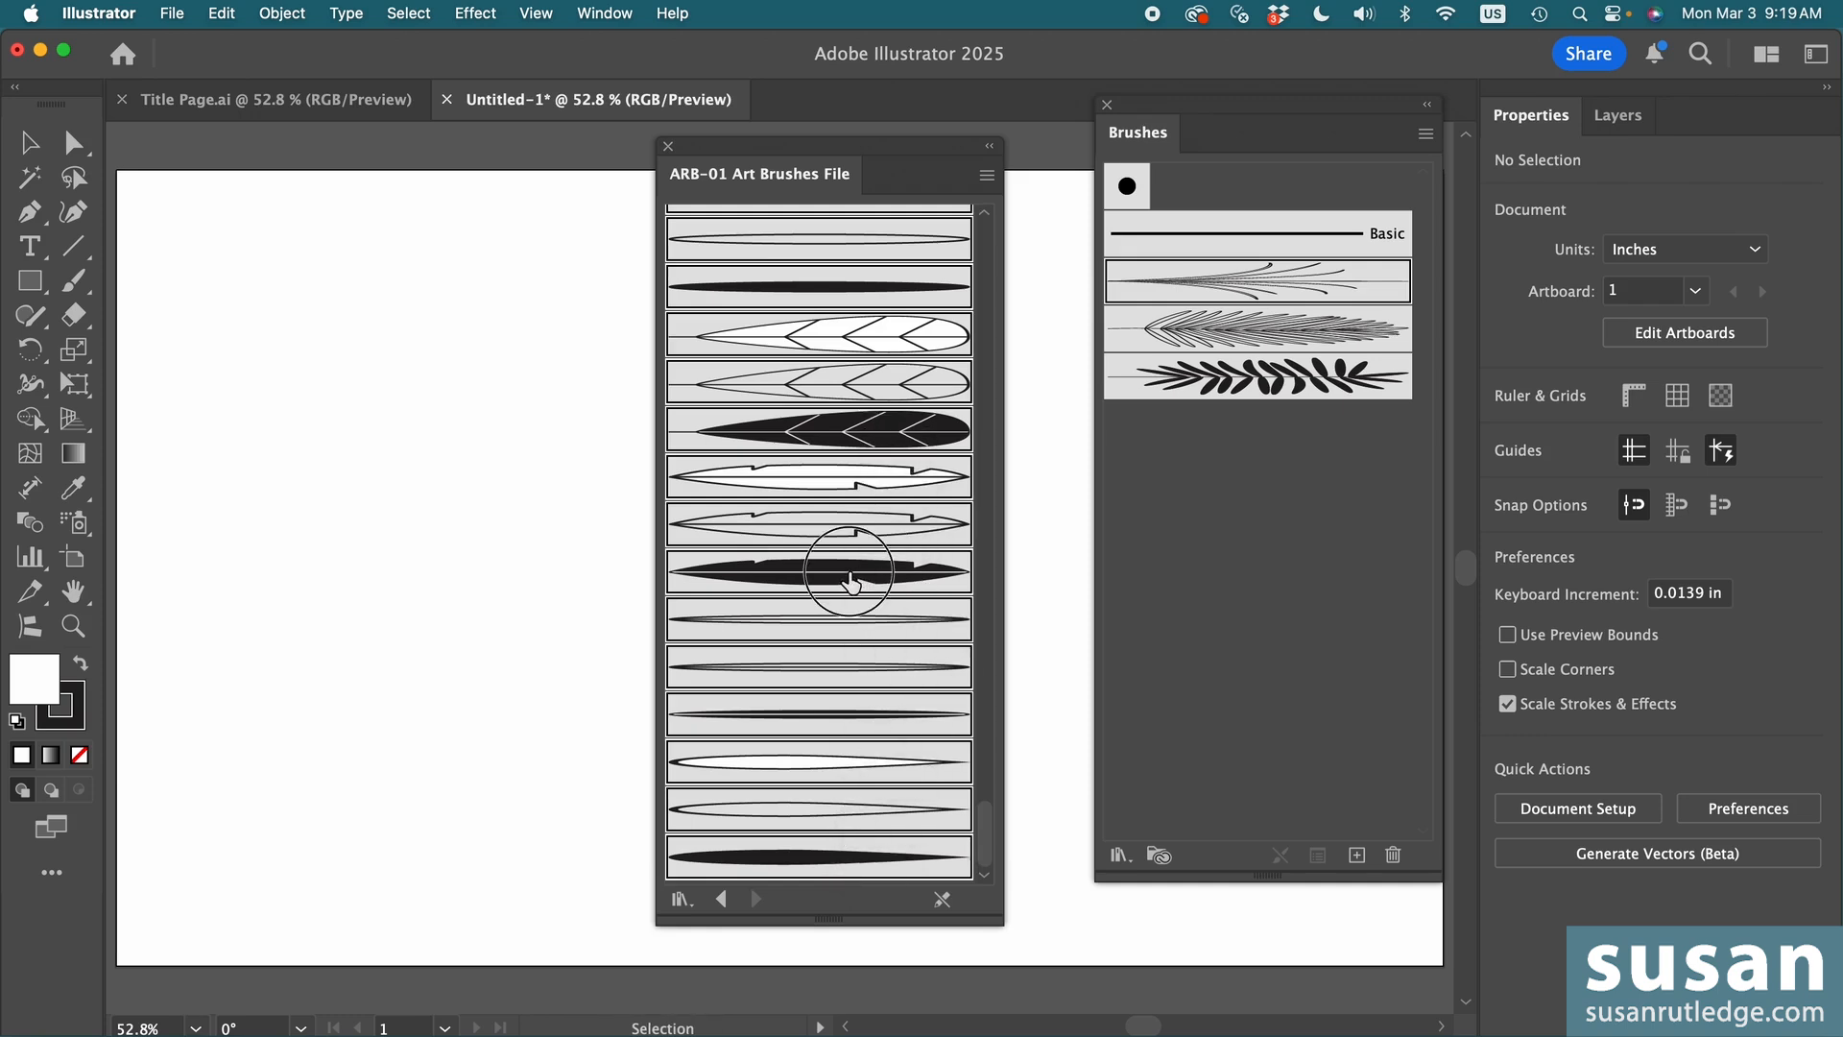
{"action": "mouse_move", "coordinate": [850, 582]}
{"action": "left_mouse_down"}
{"action": "mouse_move", "coordinate": [1234, 516]}
{"action": "mouse_move", "coordinate": [1247, 543]}
{"action": "left_mouse_up"}
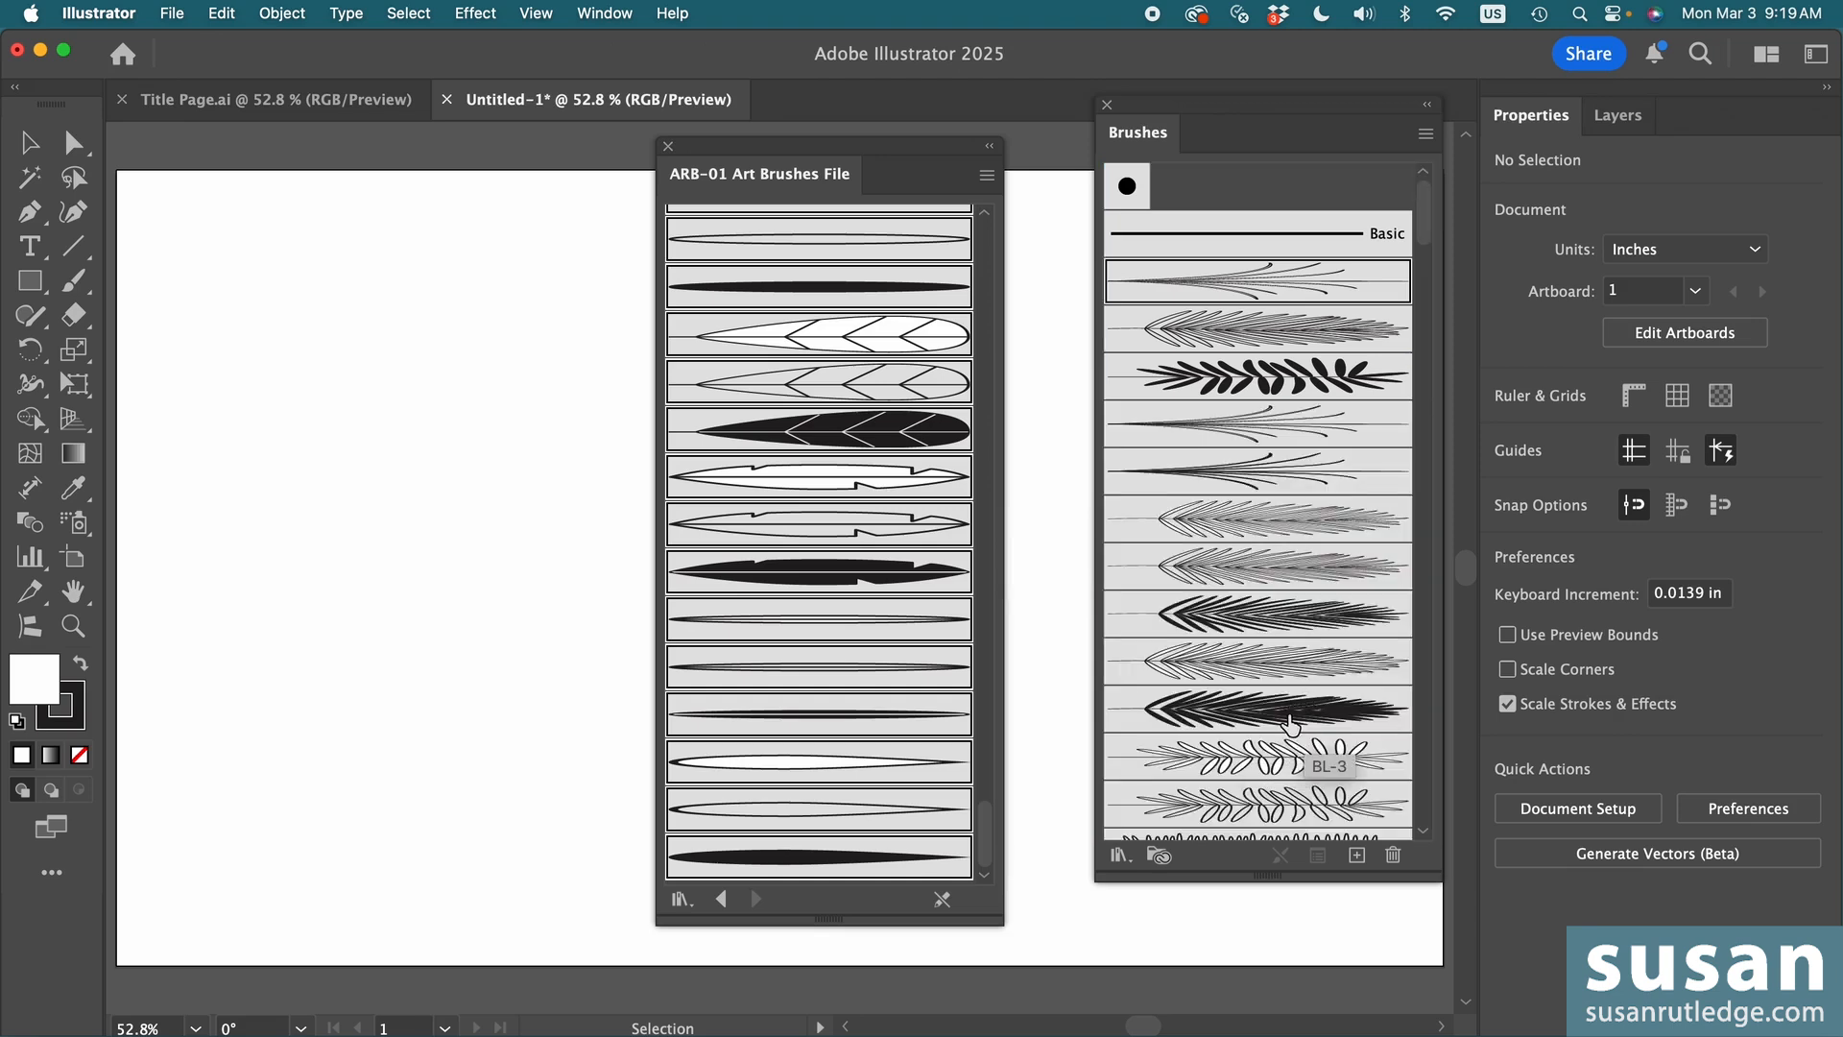
- Close the ARB-01 brush library and dock the Brushes panel beside Properties and Layers
{"action": "left_click", "coordinate": [668, 148]}
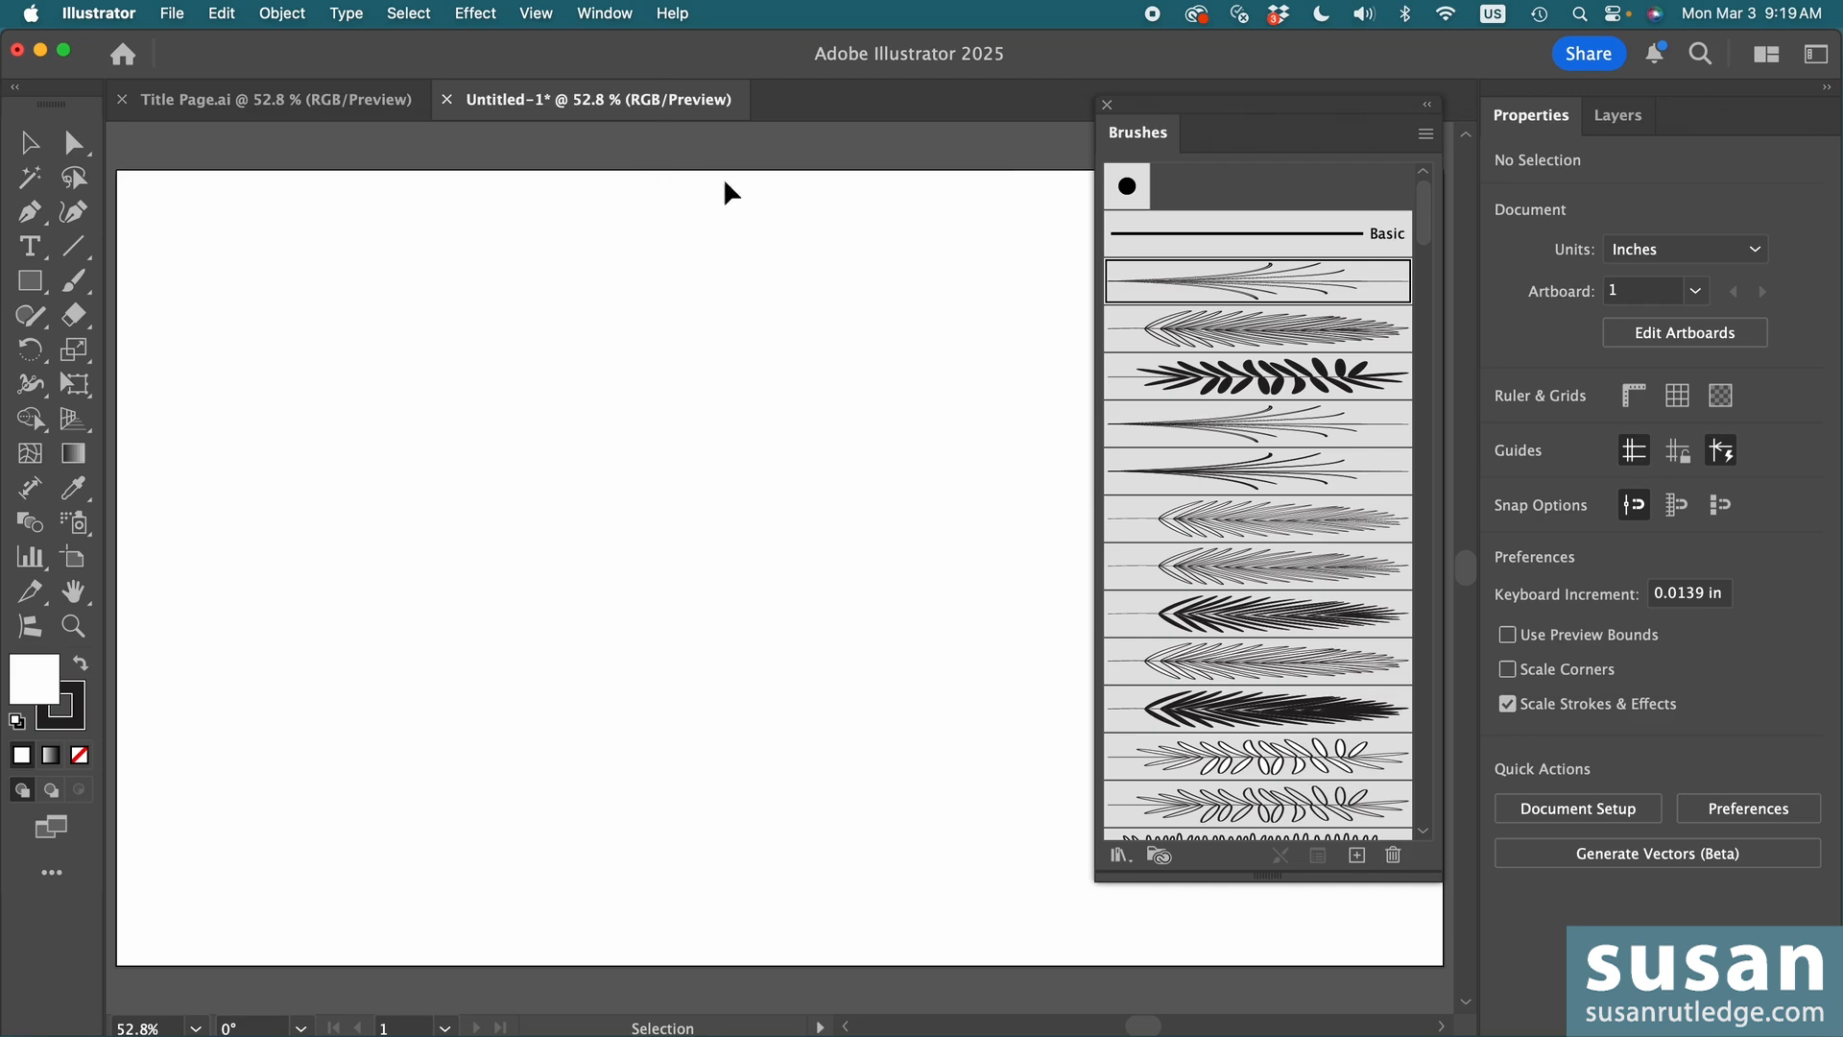
{"action": "left_click", "coordinate": [1133, 139]}
{"action": "mouse_move", "coordinate": [1133, 140]}
{"action": "left_mouse_down"}
{"action": "mouse_move", "coordinate": [1503, 168]}
{"action": "mouse_move", "coordinate": [1708, 131]}
{"action": "left_mouse_up"}
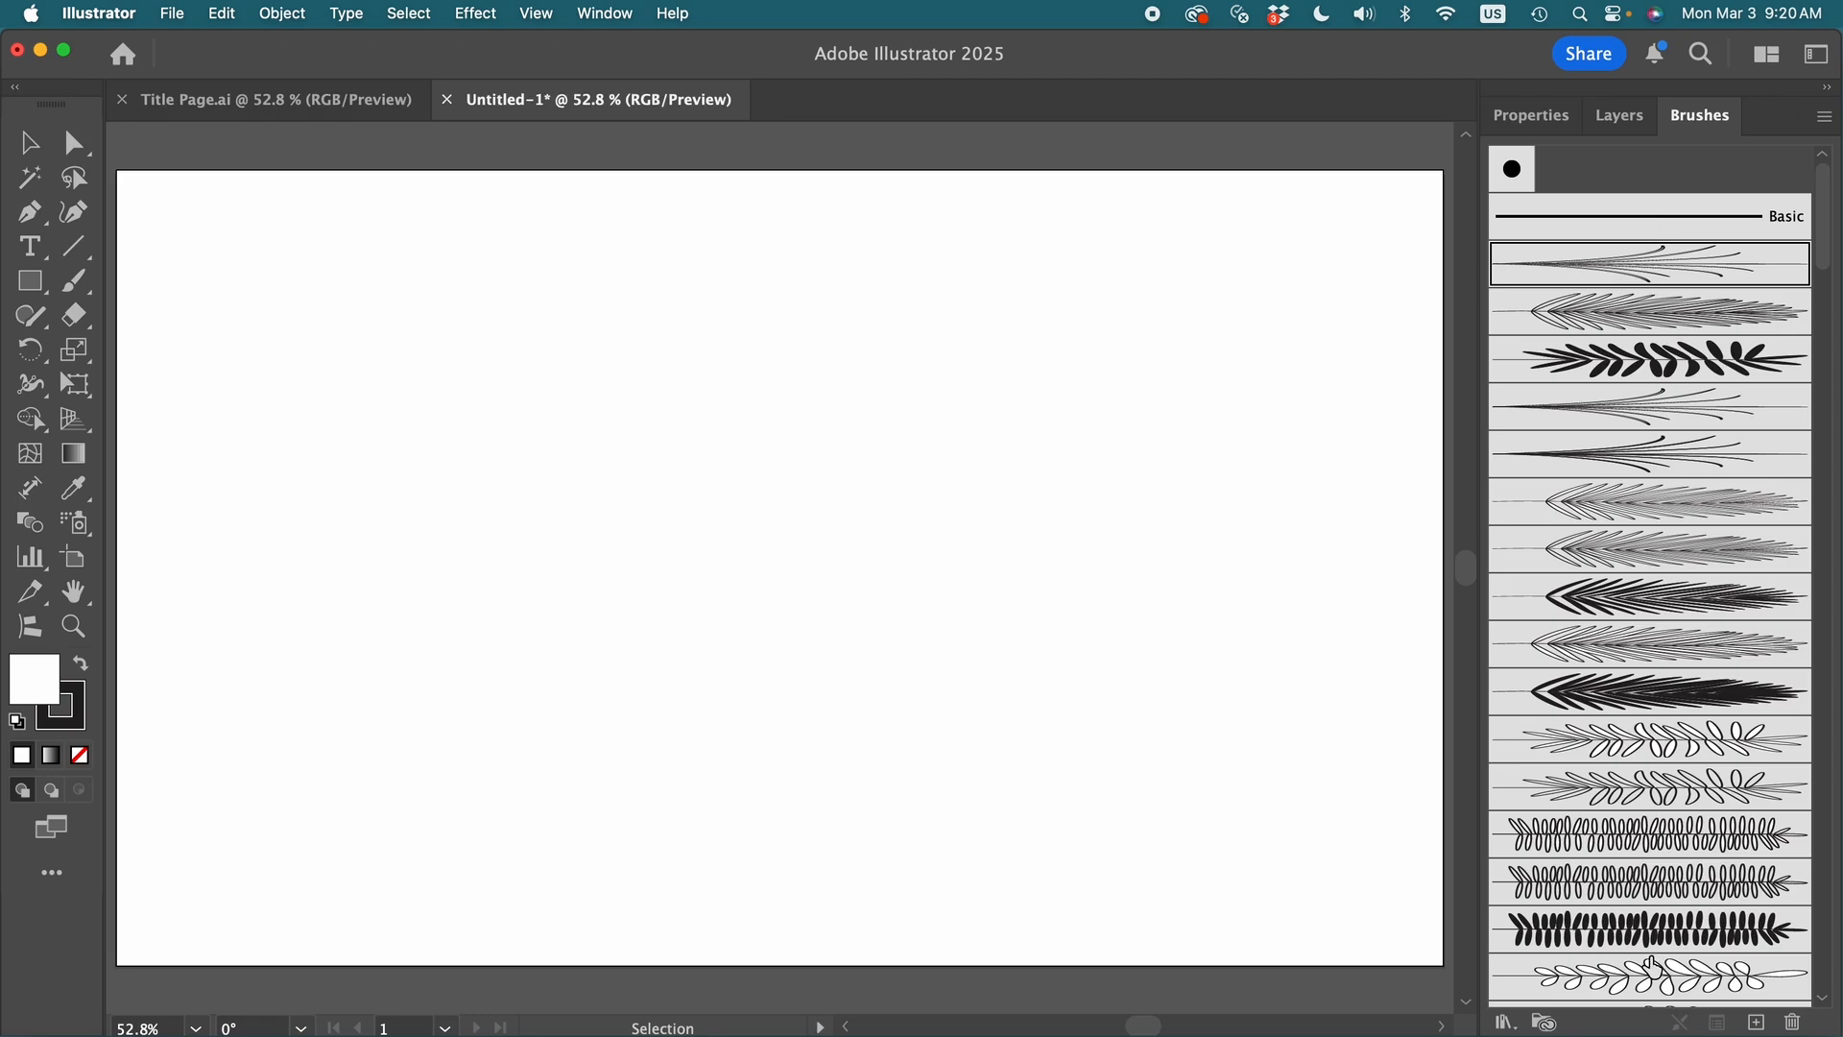
- Create a new 20 x 12 in RGB document to view its default brushes, and return to Untitled-1
{"action": "left_click", "coordinate": [173, 13]}
{"action": "left_click", "coordinate": [182, 53]}
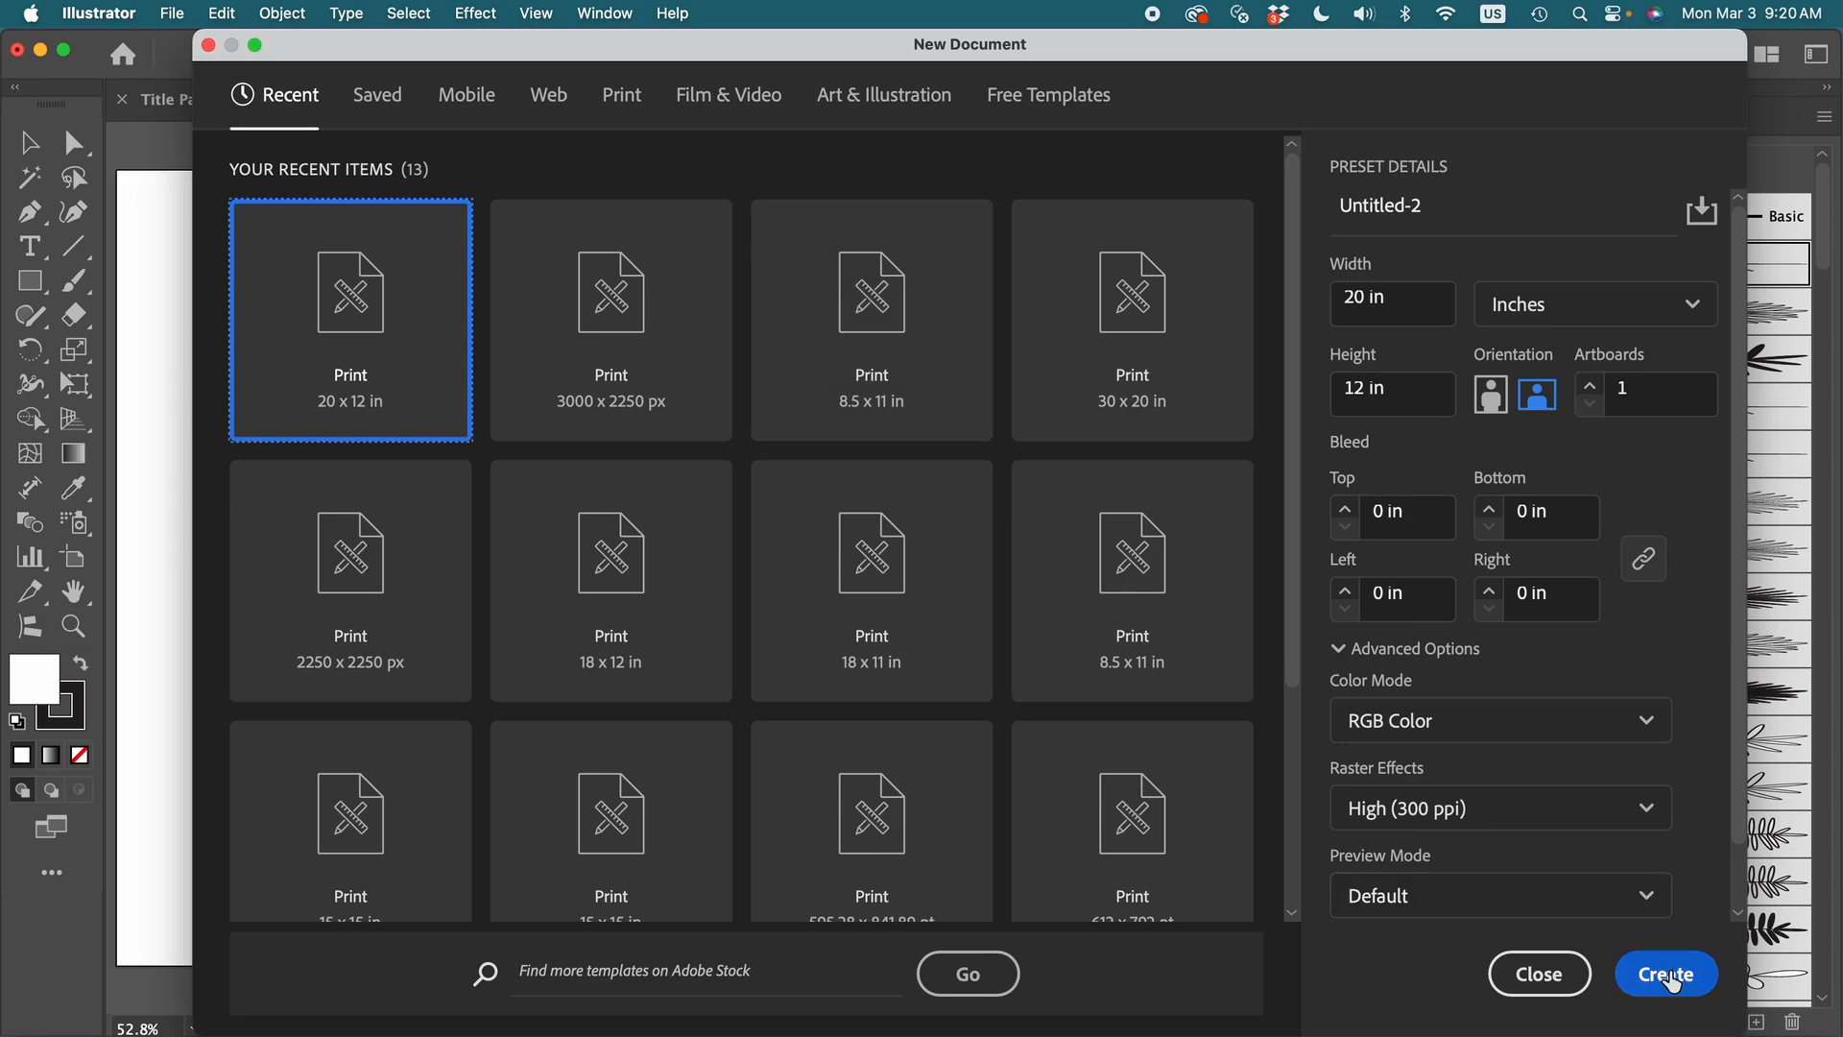
{"action": "left_click", "coordinate": [1666, 973]}
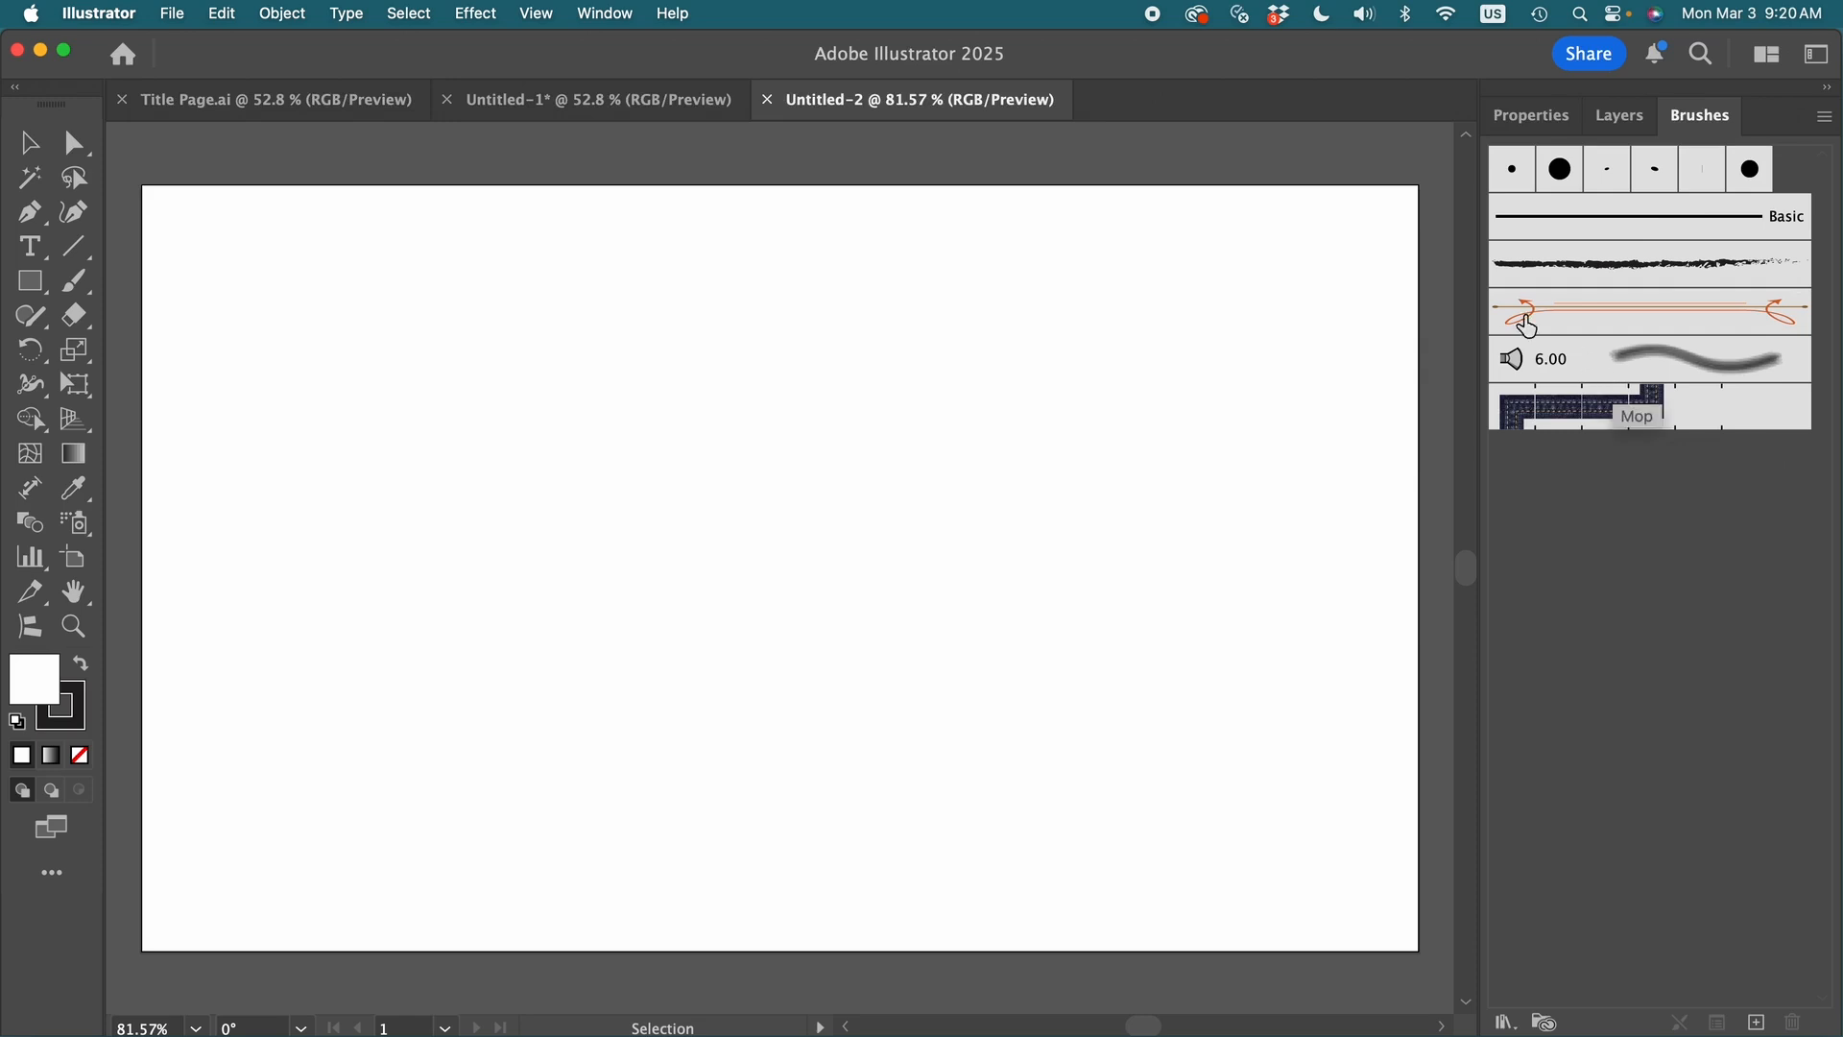
{"action": "left_click", "coordinate": [595, 101]}
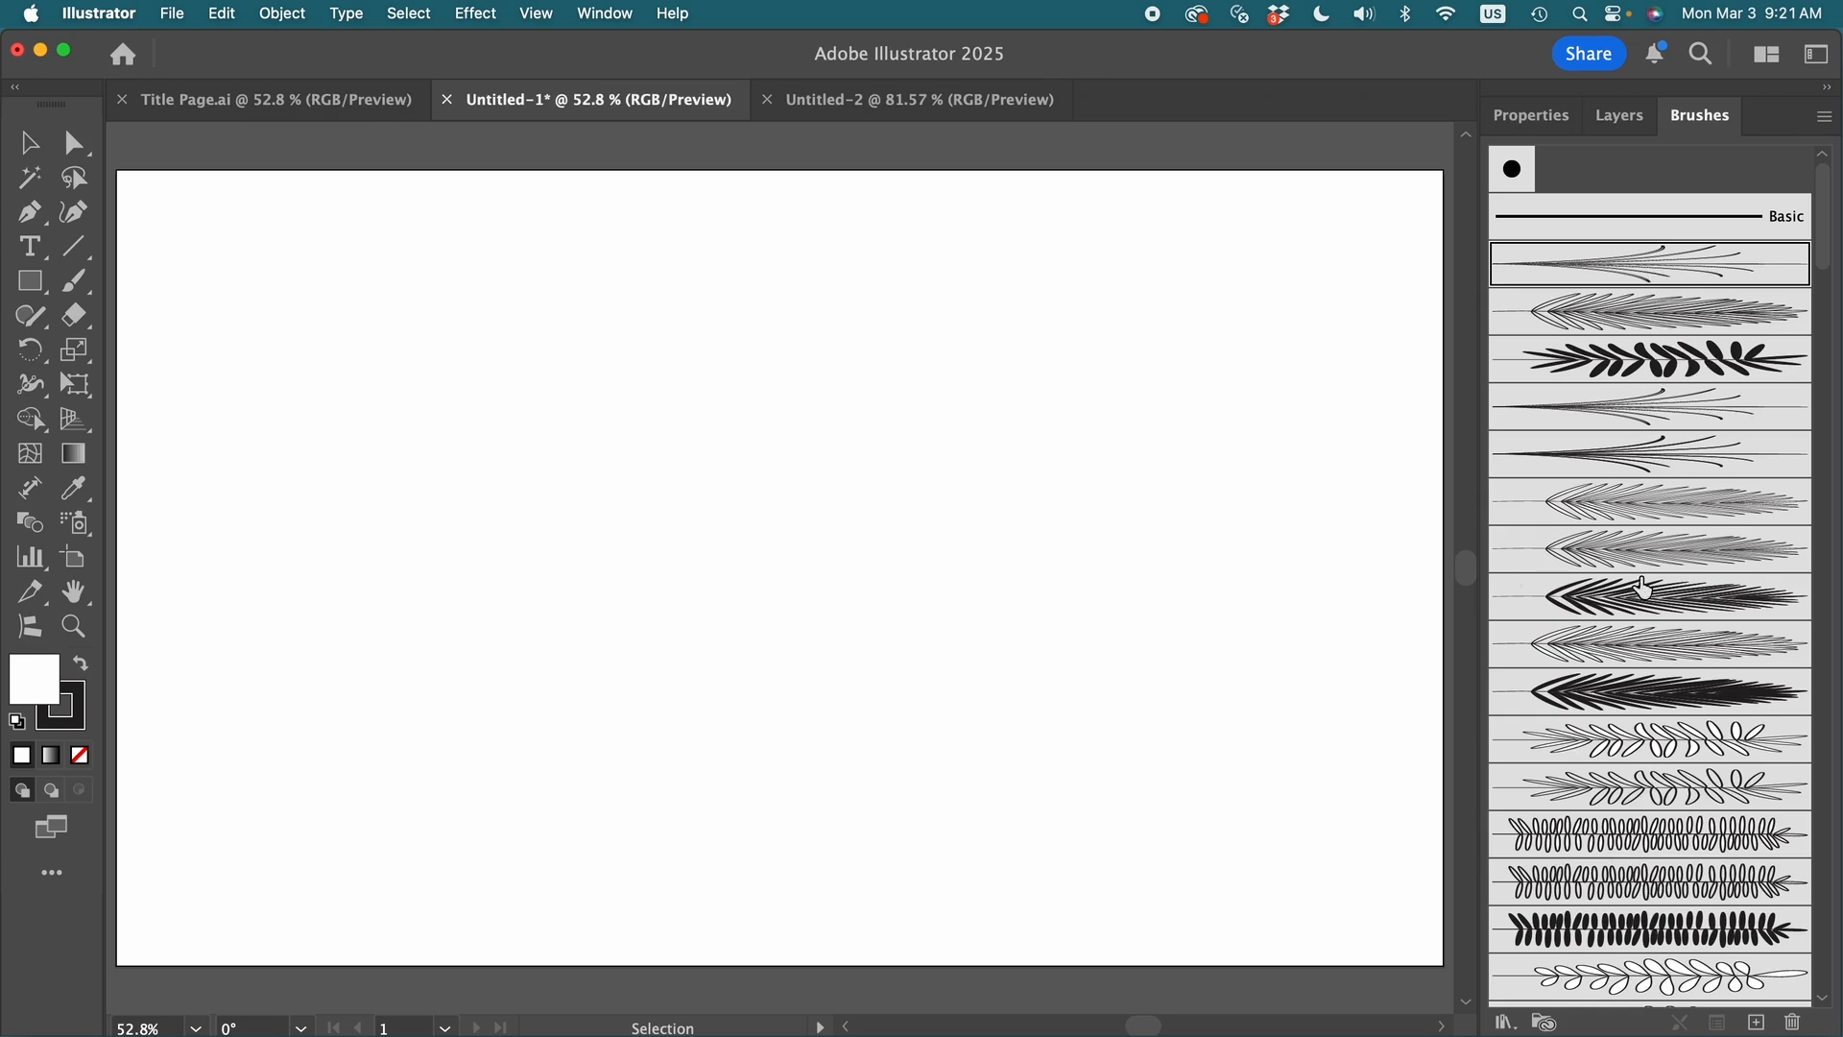
{"action": "left_click", "coordinate": [1823, 119]}
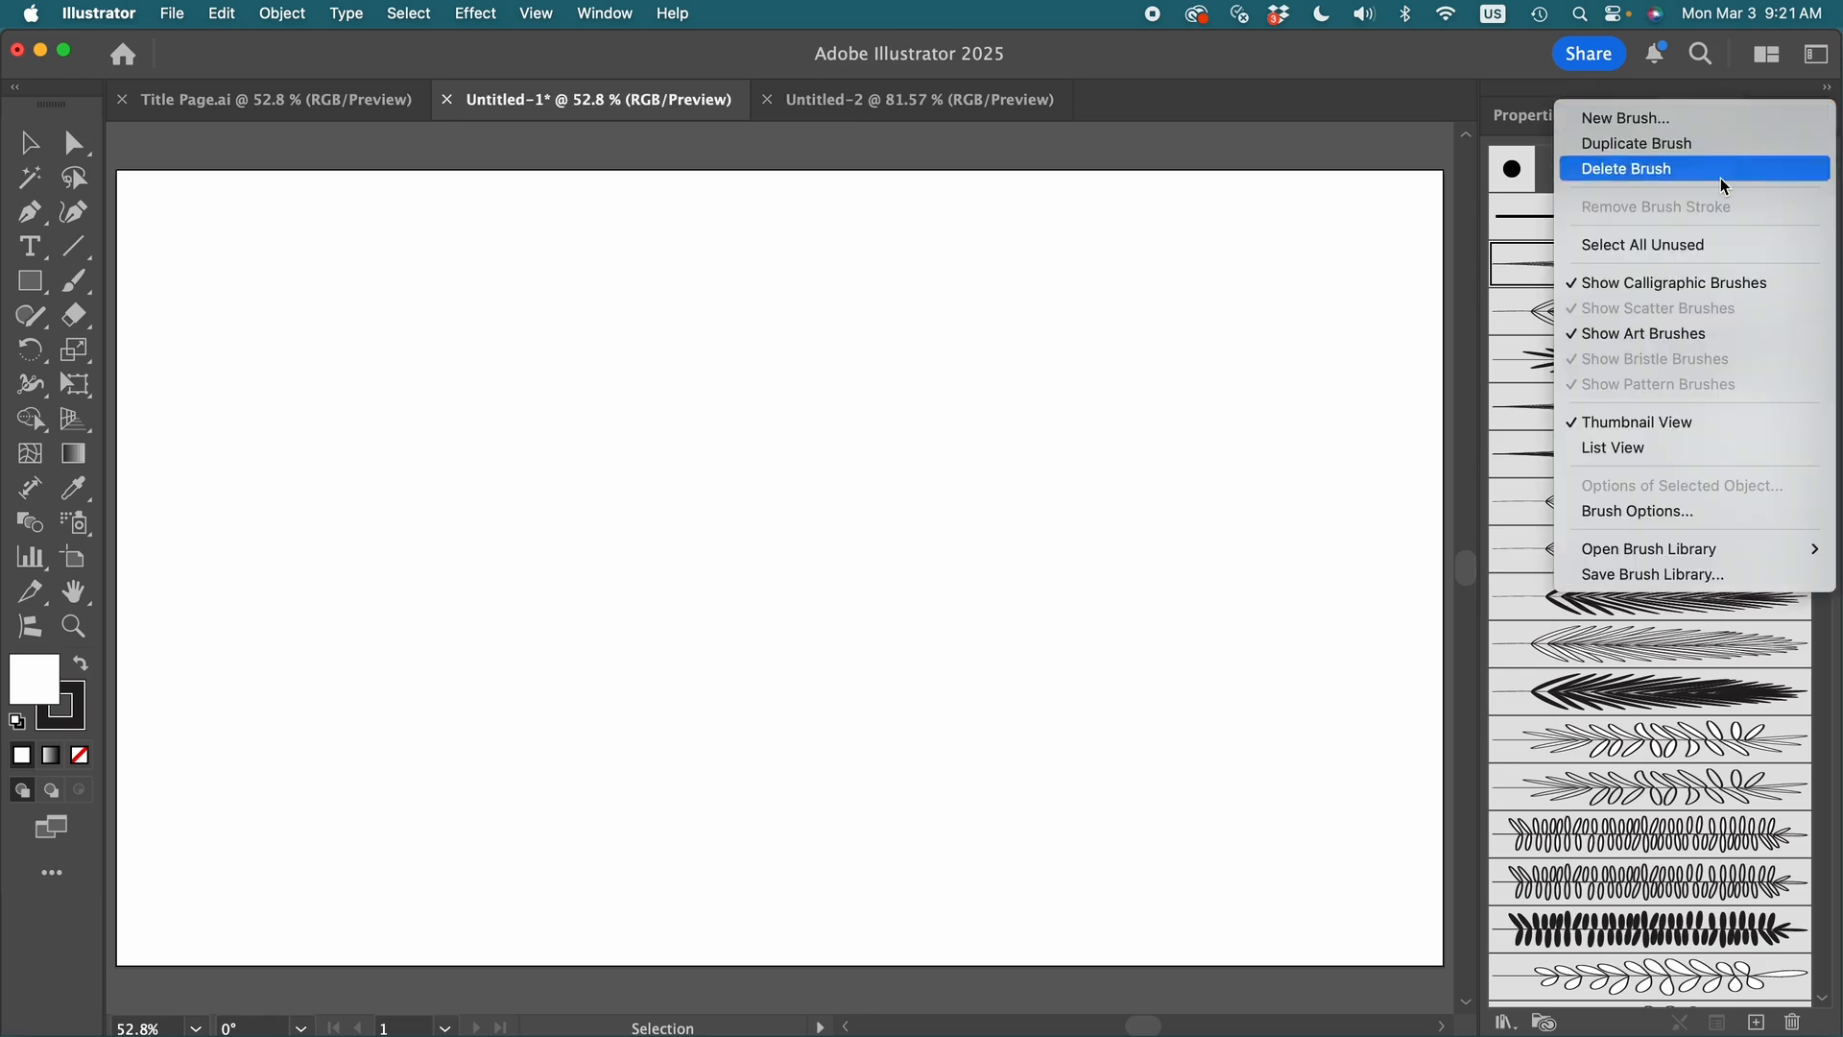
{"action": "left_click", "coordinate": [1676, 575]}
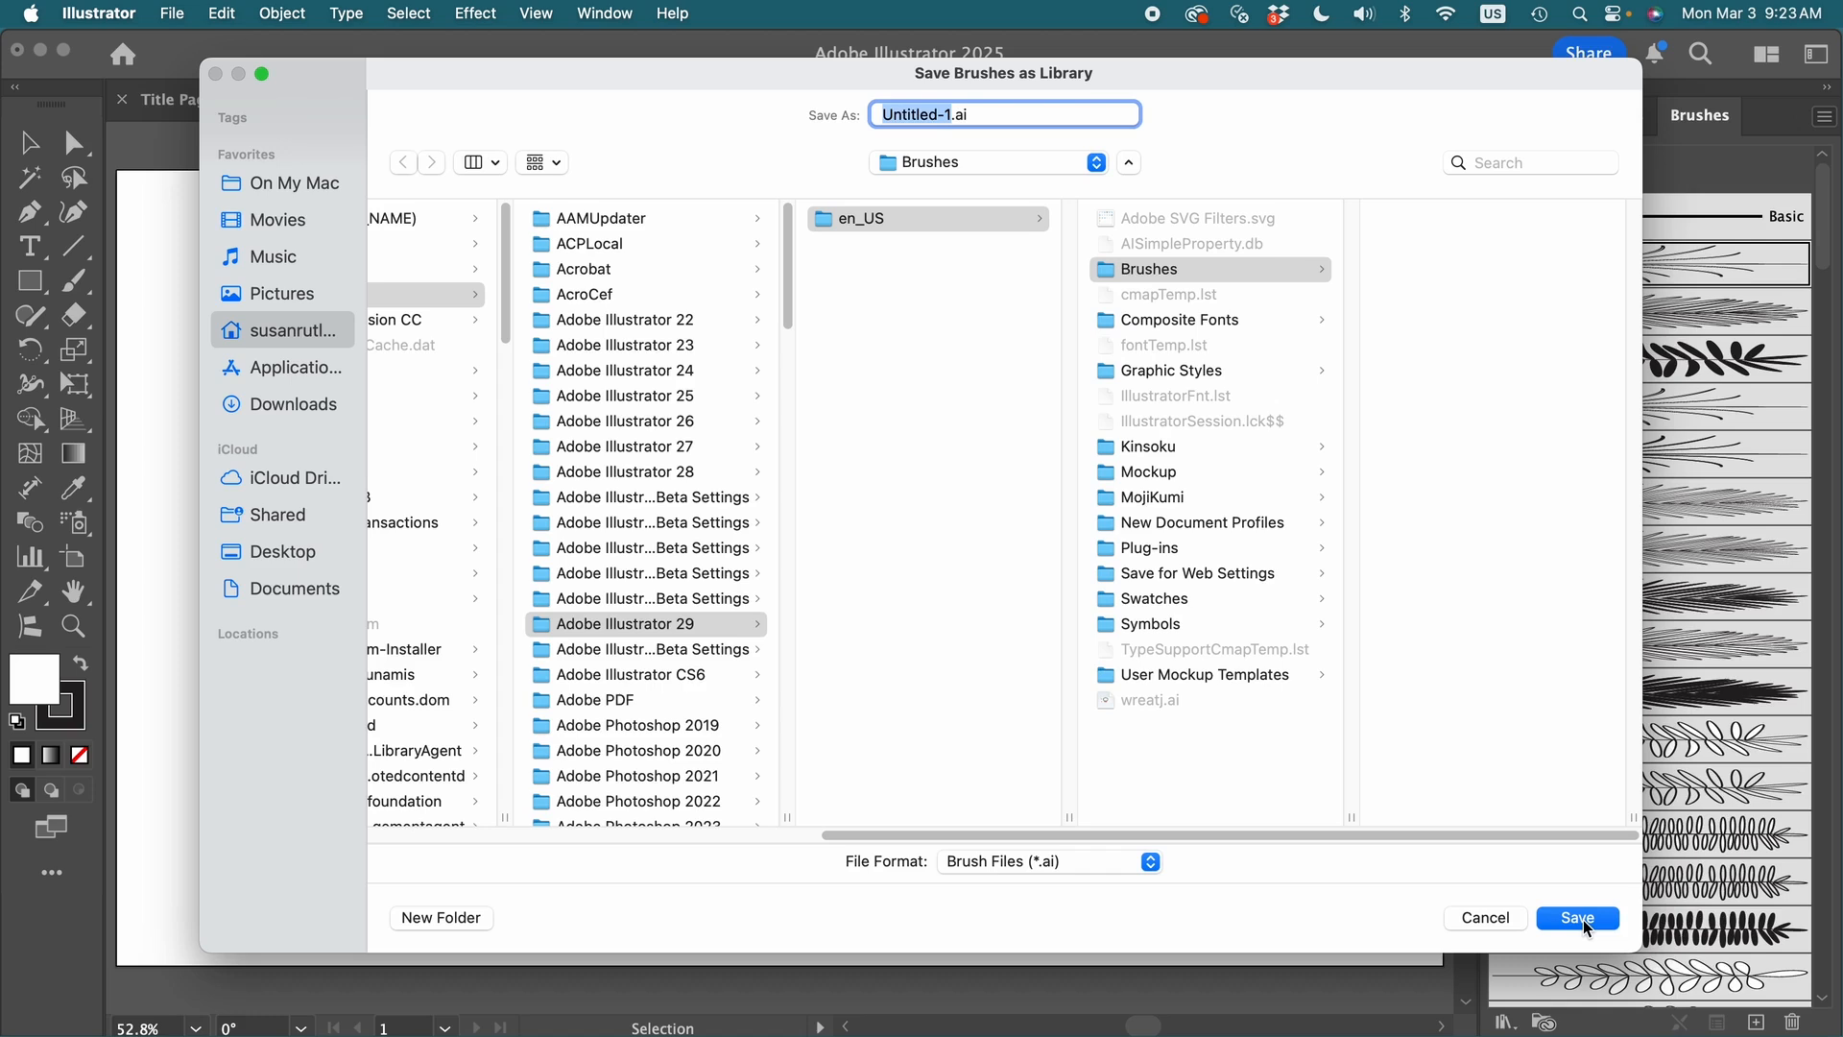
{"action": "left_click", "coordinate": [1493, 919]}
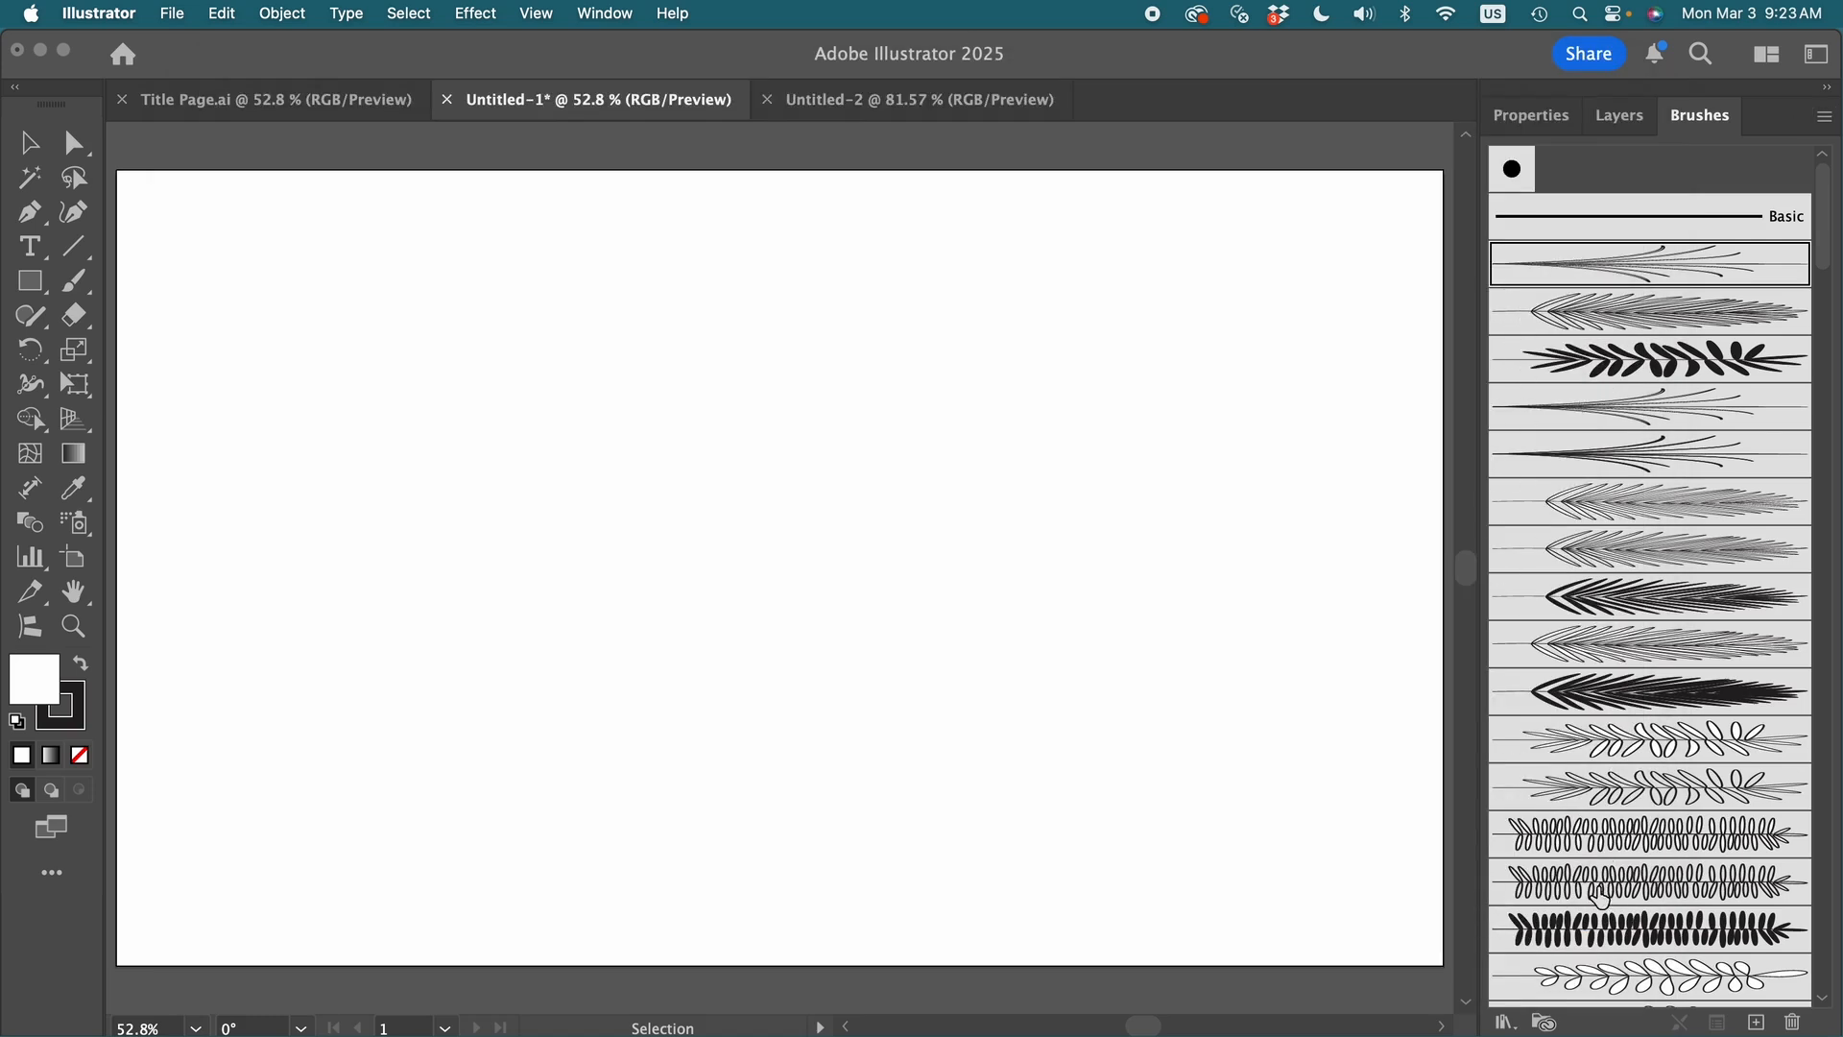
{"action": "left_click", "coordinate": [1505, 1024]}
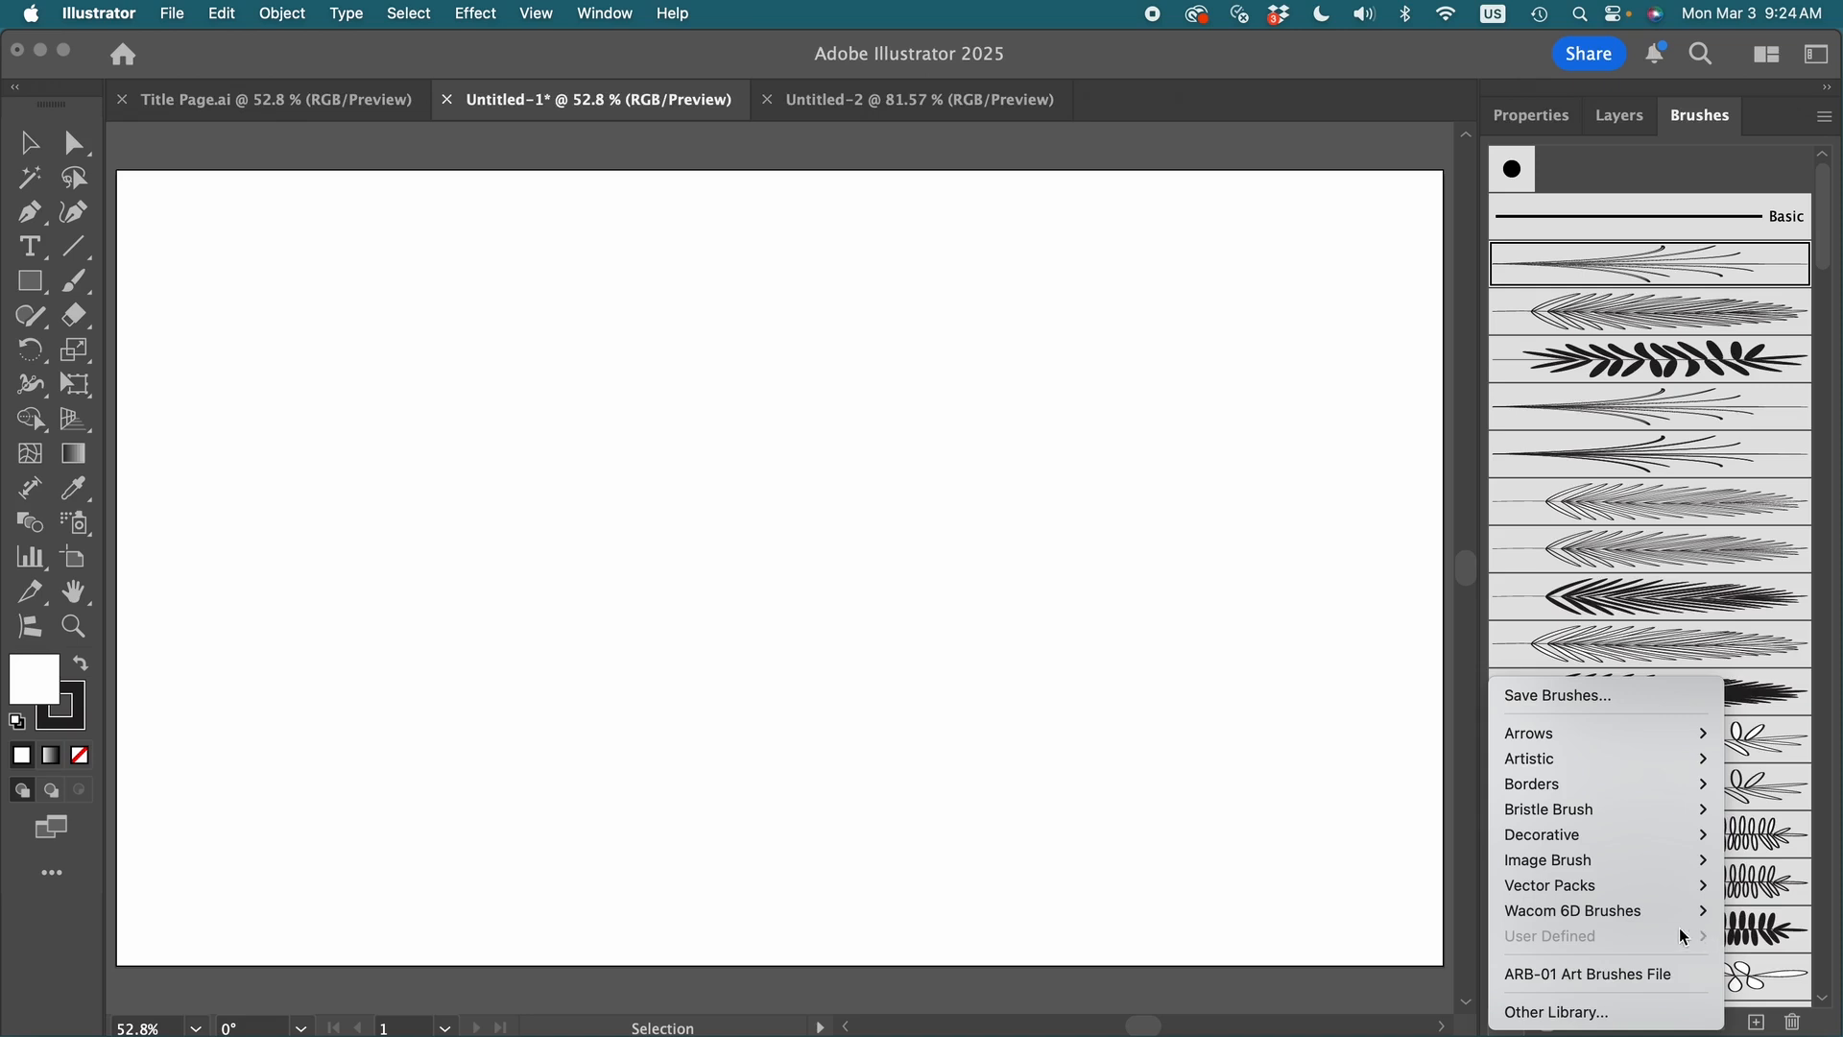
{"action": "left_click", "coordinate": [1371, 878]}
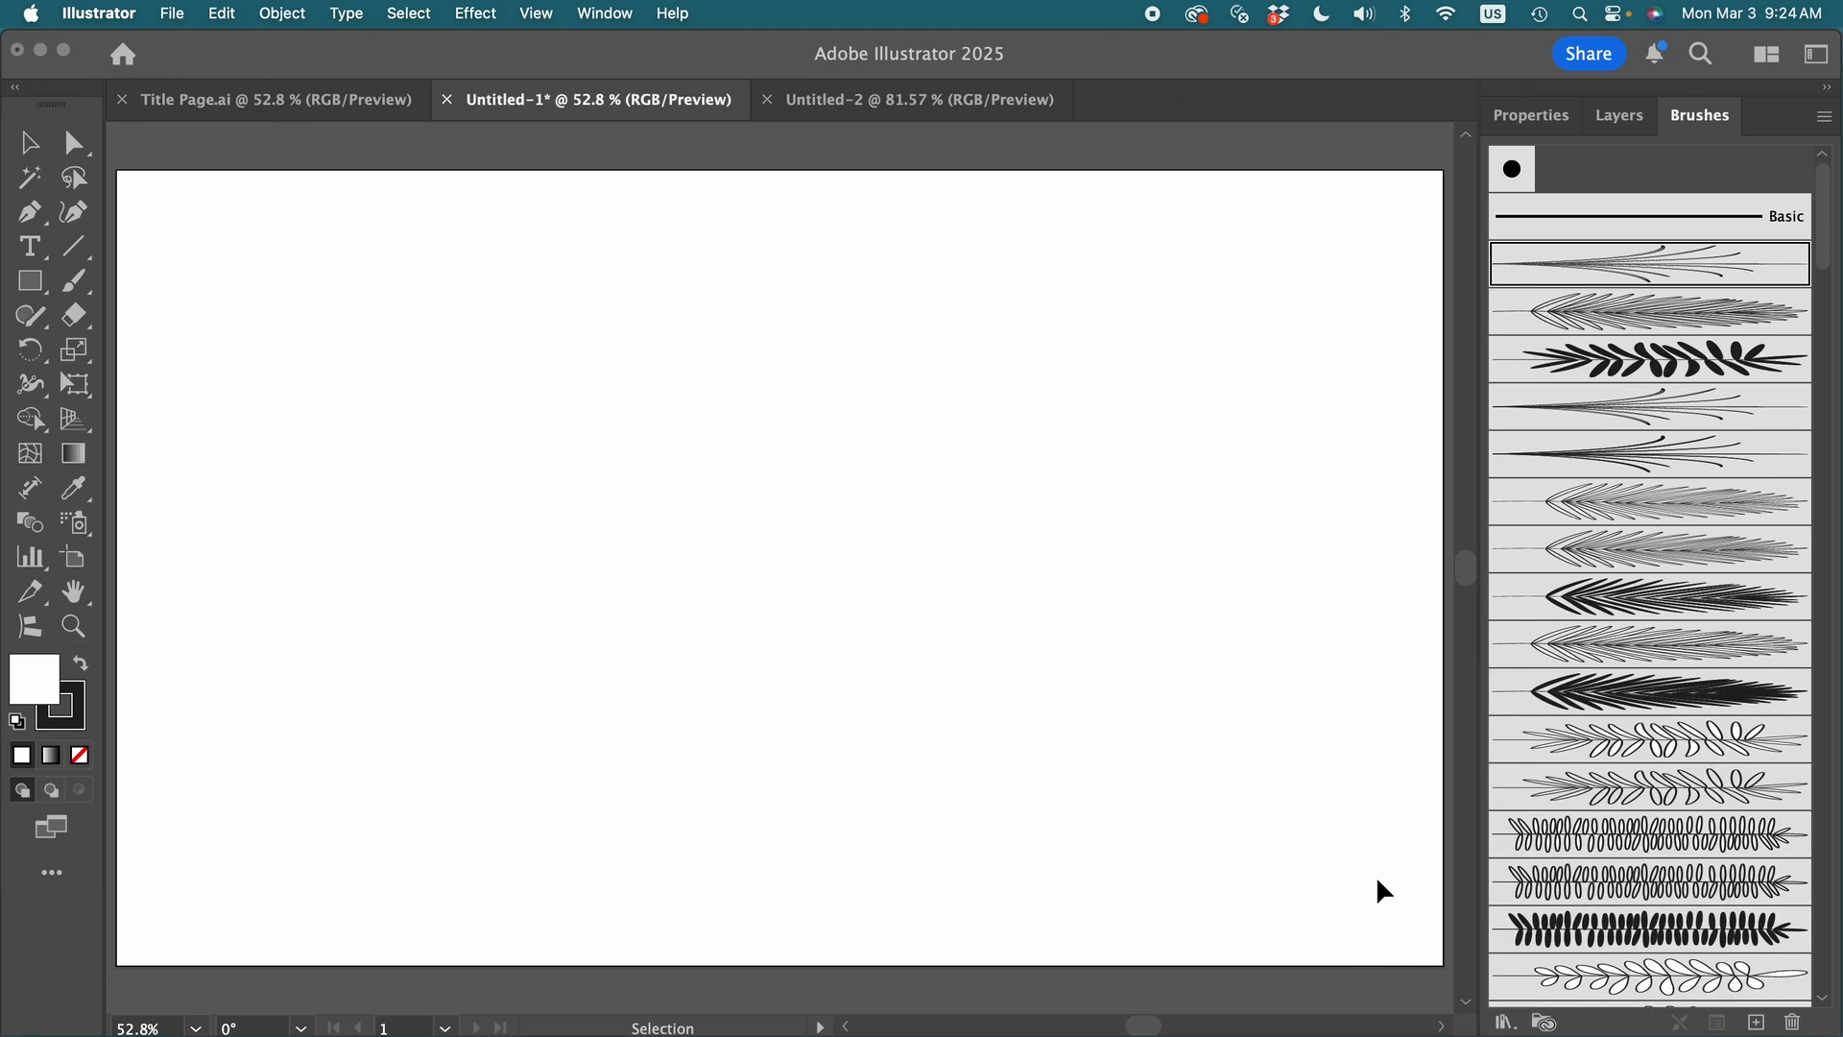
- Paint three upward-curving stems of different lengths across the artboard's left half using the Paintbrush and the solid black rounded-leaf art brush
{"action": "key", "text": "b"}
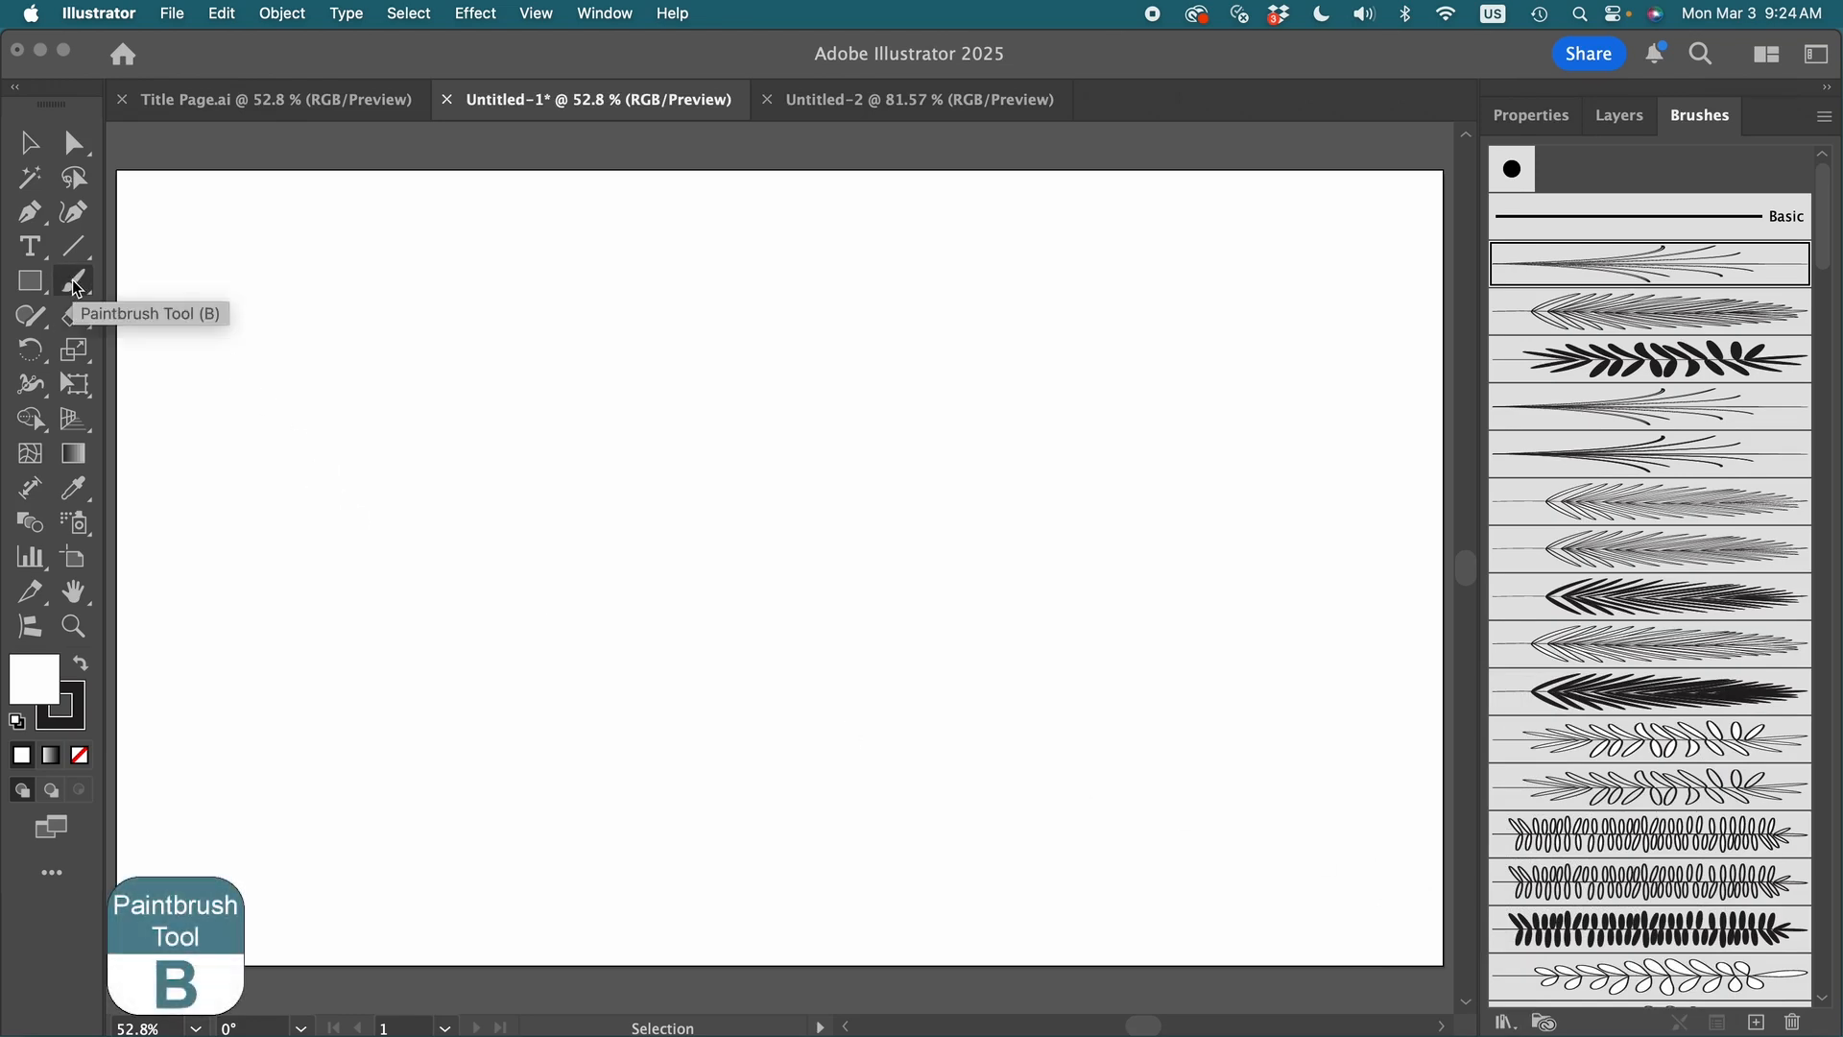
{"action": "left_click", "coordinate": [74, 282]}
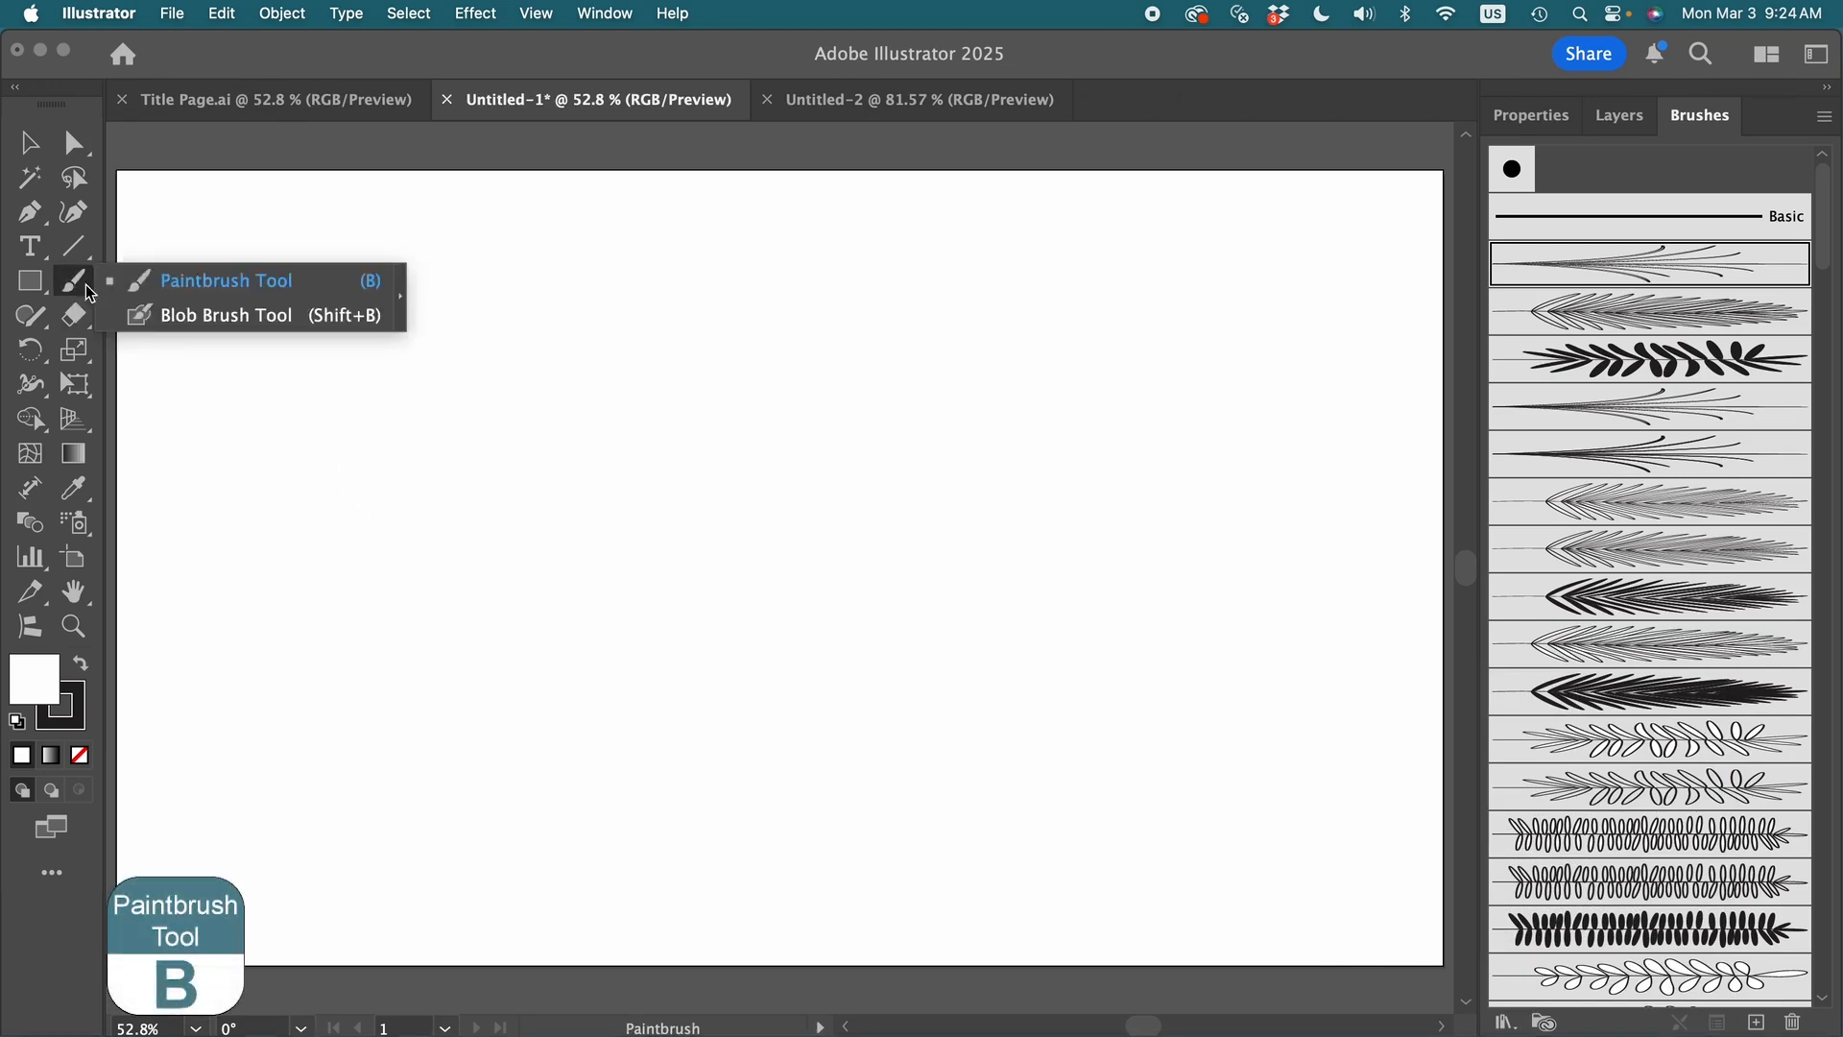
{"action": "left_click", "coordinate": [231, 280]}
{"action": "scroll", "coordinate": [1644, 710], "scroll_direction": "down", "scroll_amount": 3}
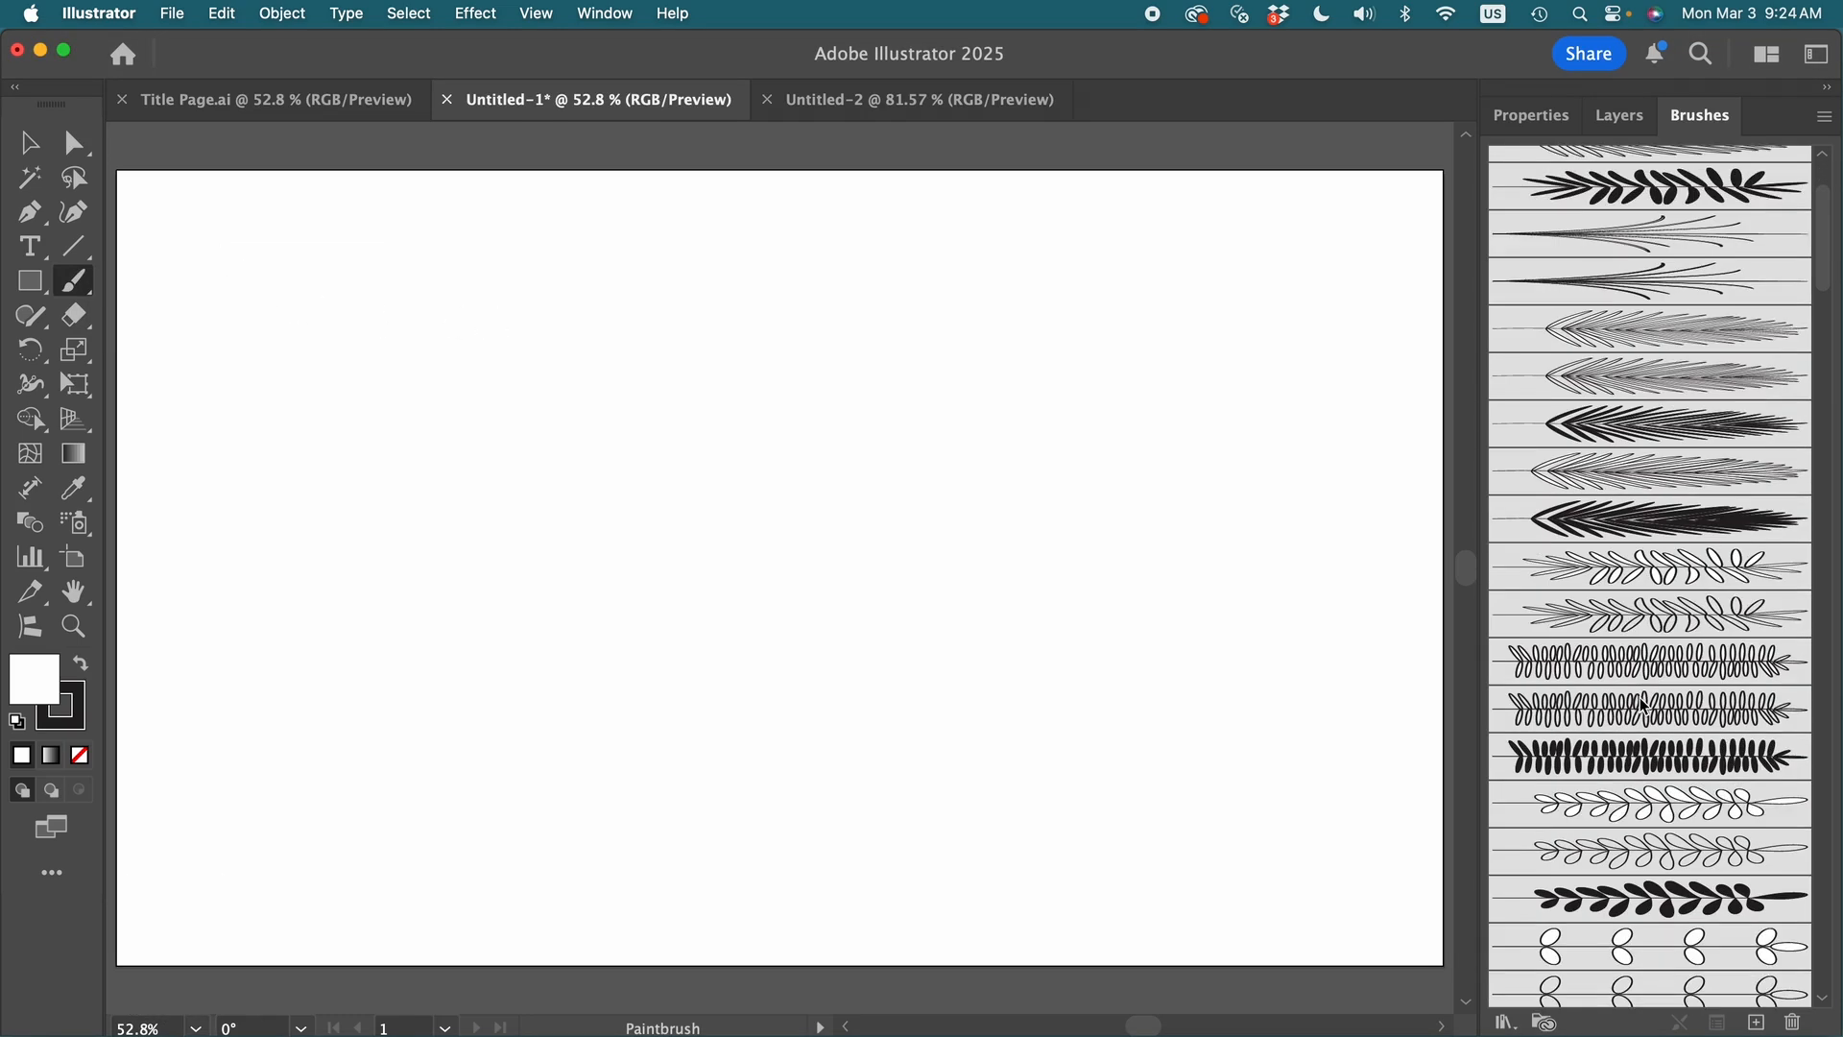
{"action": "left_click", "coordinate": [1659, 902]}
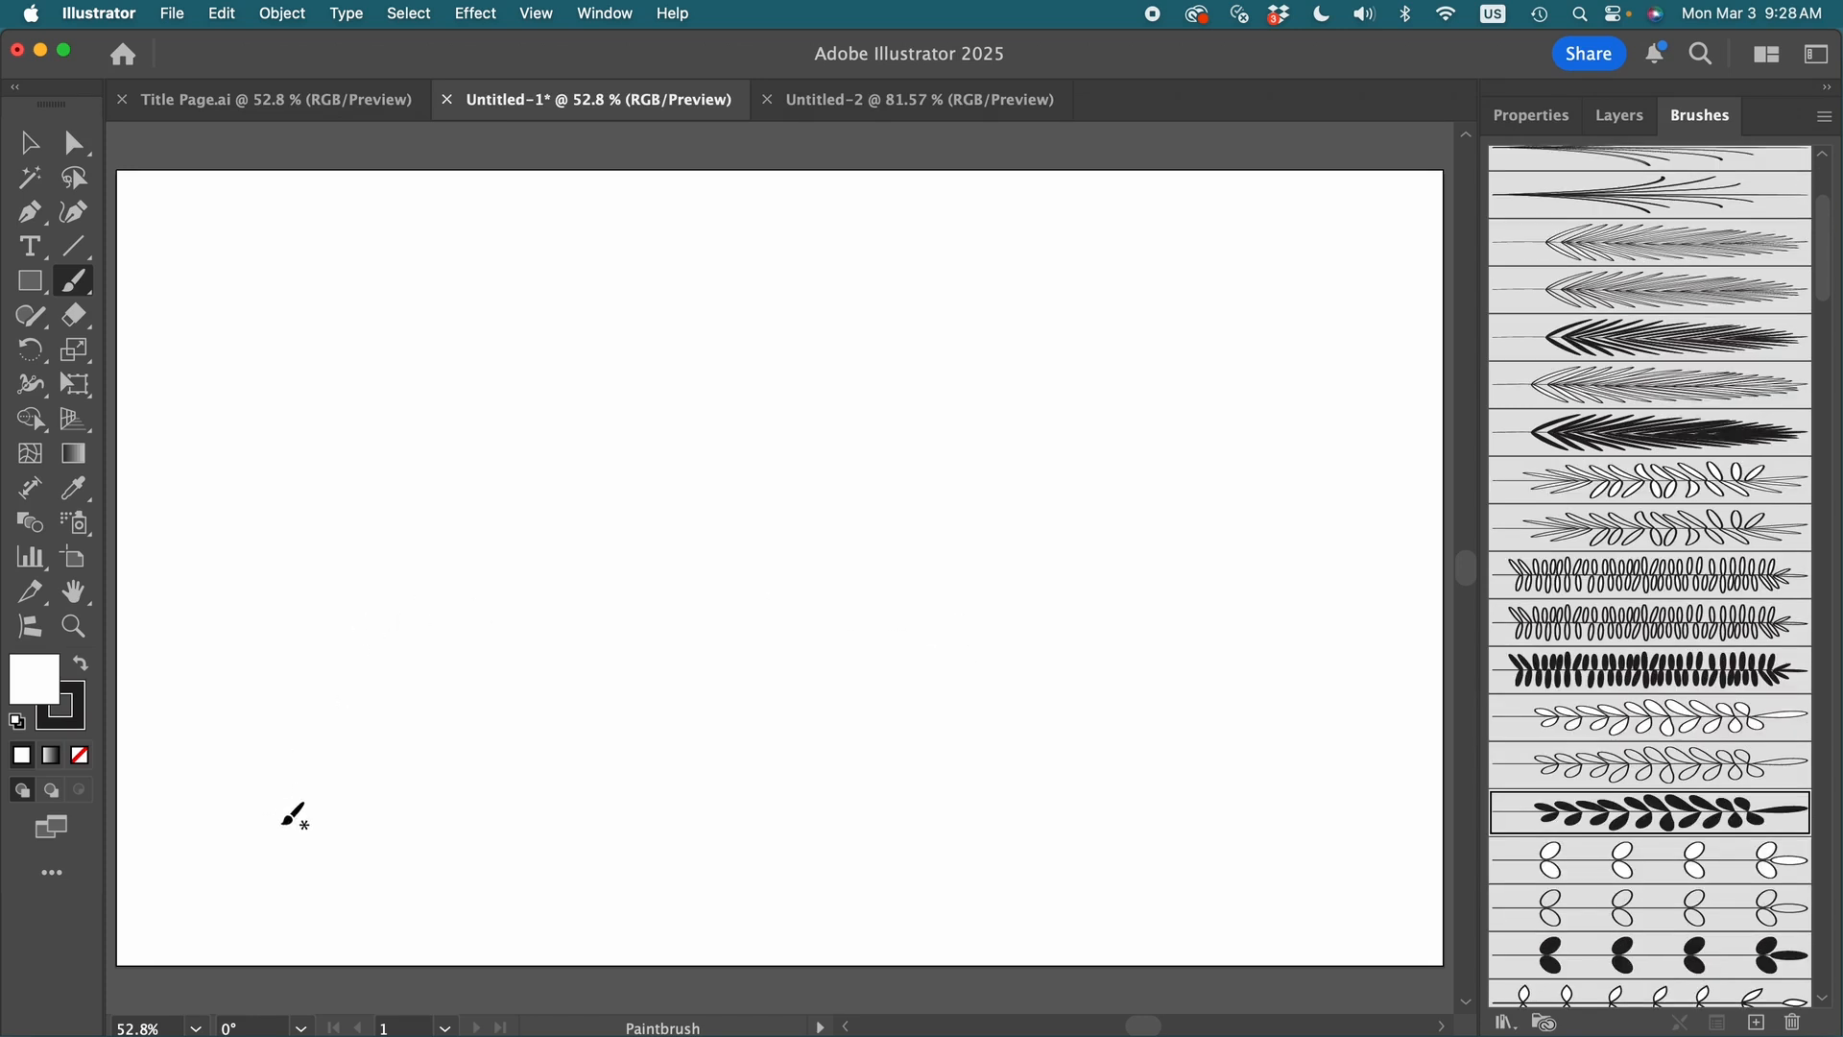
{"action": "mouse_move", "coordinate": [283, 822]}
{"action": "left_mouse_down"}
{"action": "mouse_move", "coordinate": [287, 677]}
{"action": "mouse_move", "coordinate": [386, 523]}
{"action": "mouse_move", "coordinate": [396, 451]}
{"action": "left_mouse_up"}
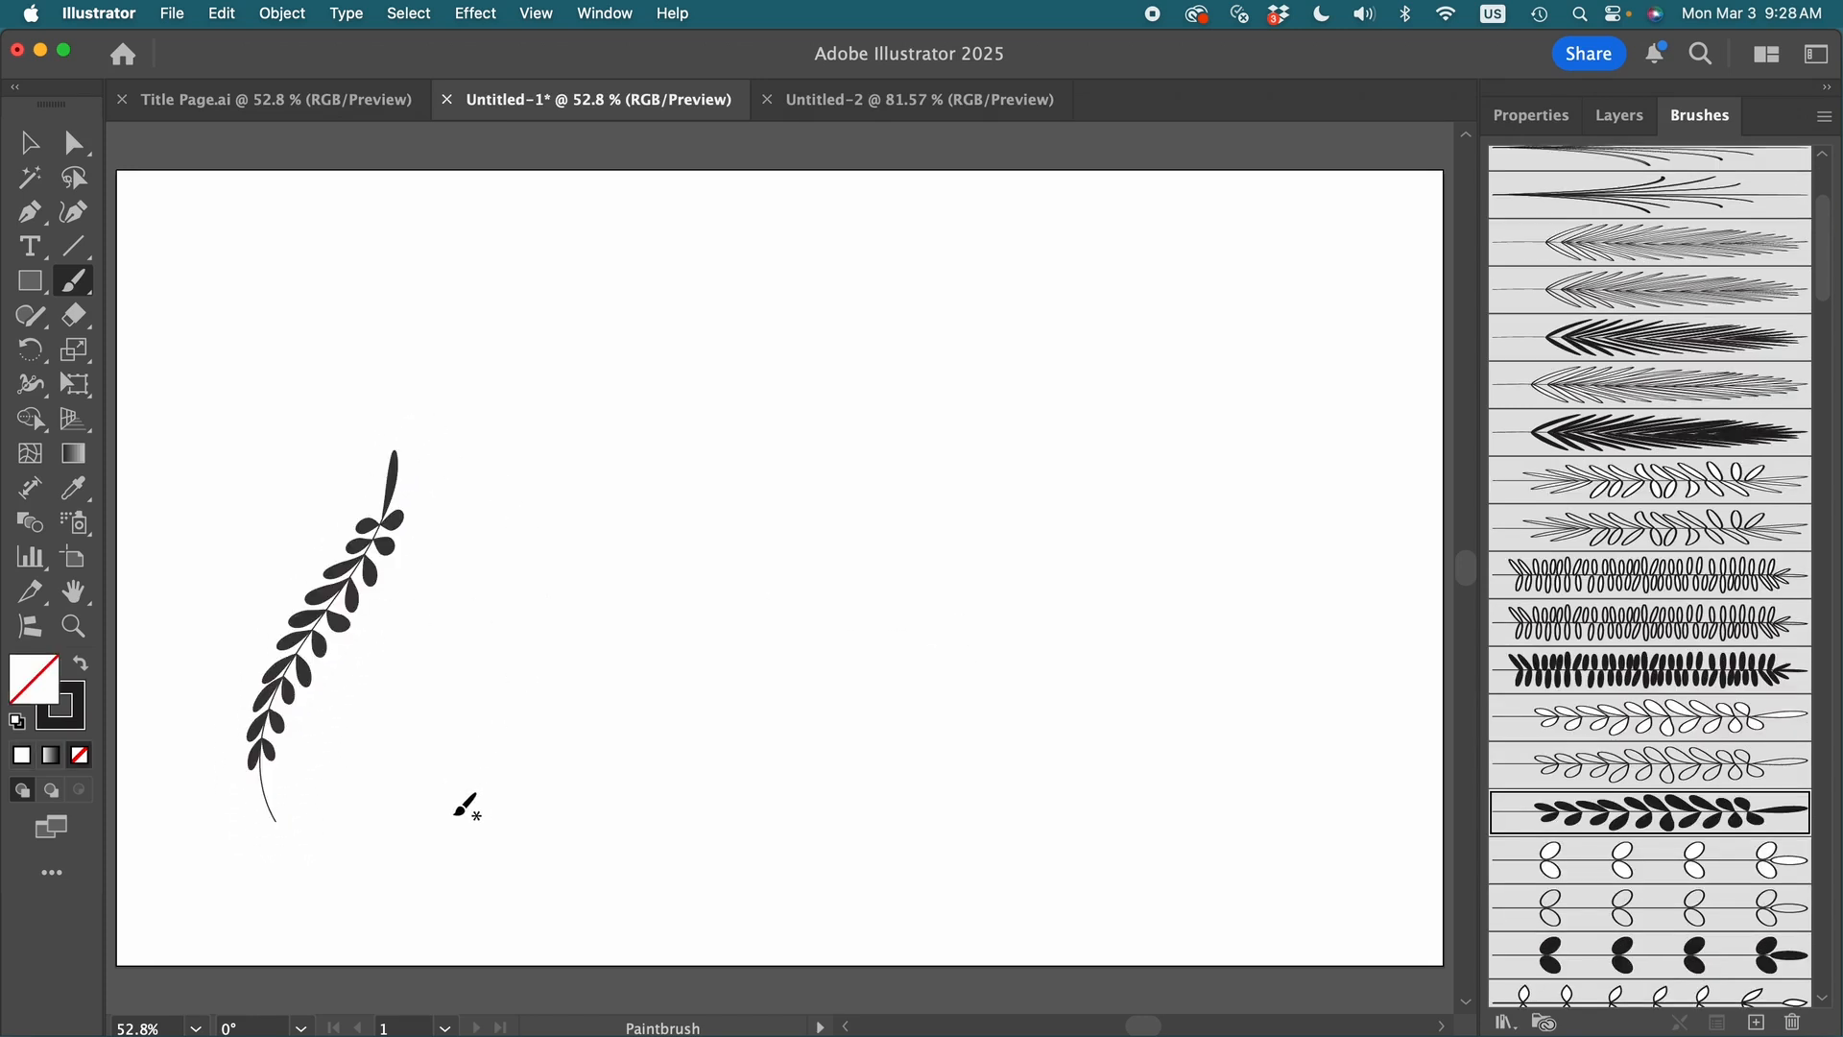
{"action": "mouse_move", "coordinate": [453, 814]}
{"action": "left_mouse_down"}
{"action": "mouse_move", "coordinate": [443, 727]}
{"action": "mouse_move", "coordinate": [523, 567]}
{"action": "mouse_move", "coordinate": [503, 305]}
{"action": "left_mouse_up"}
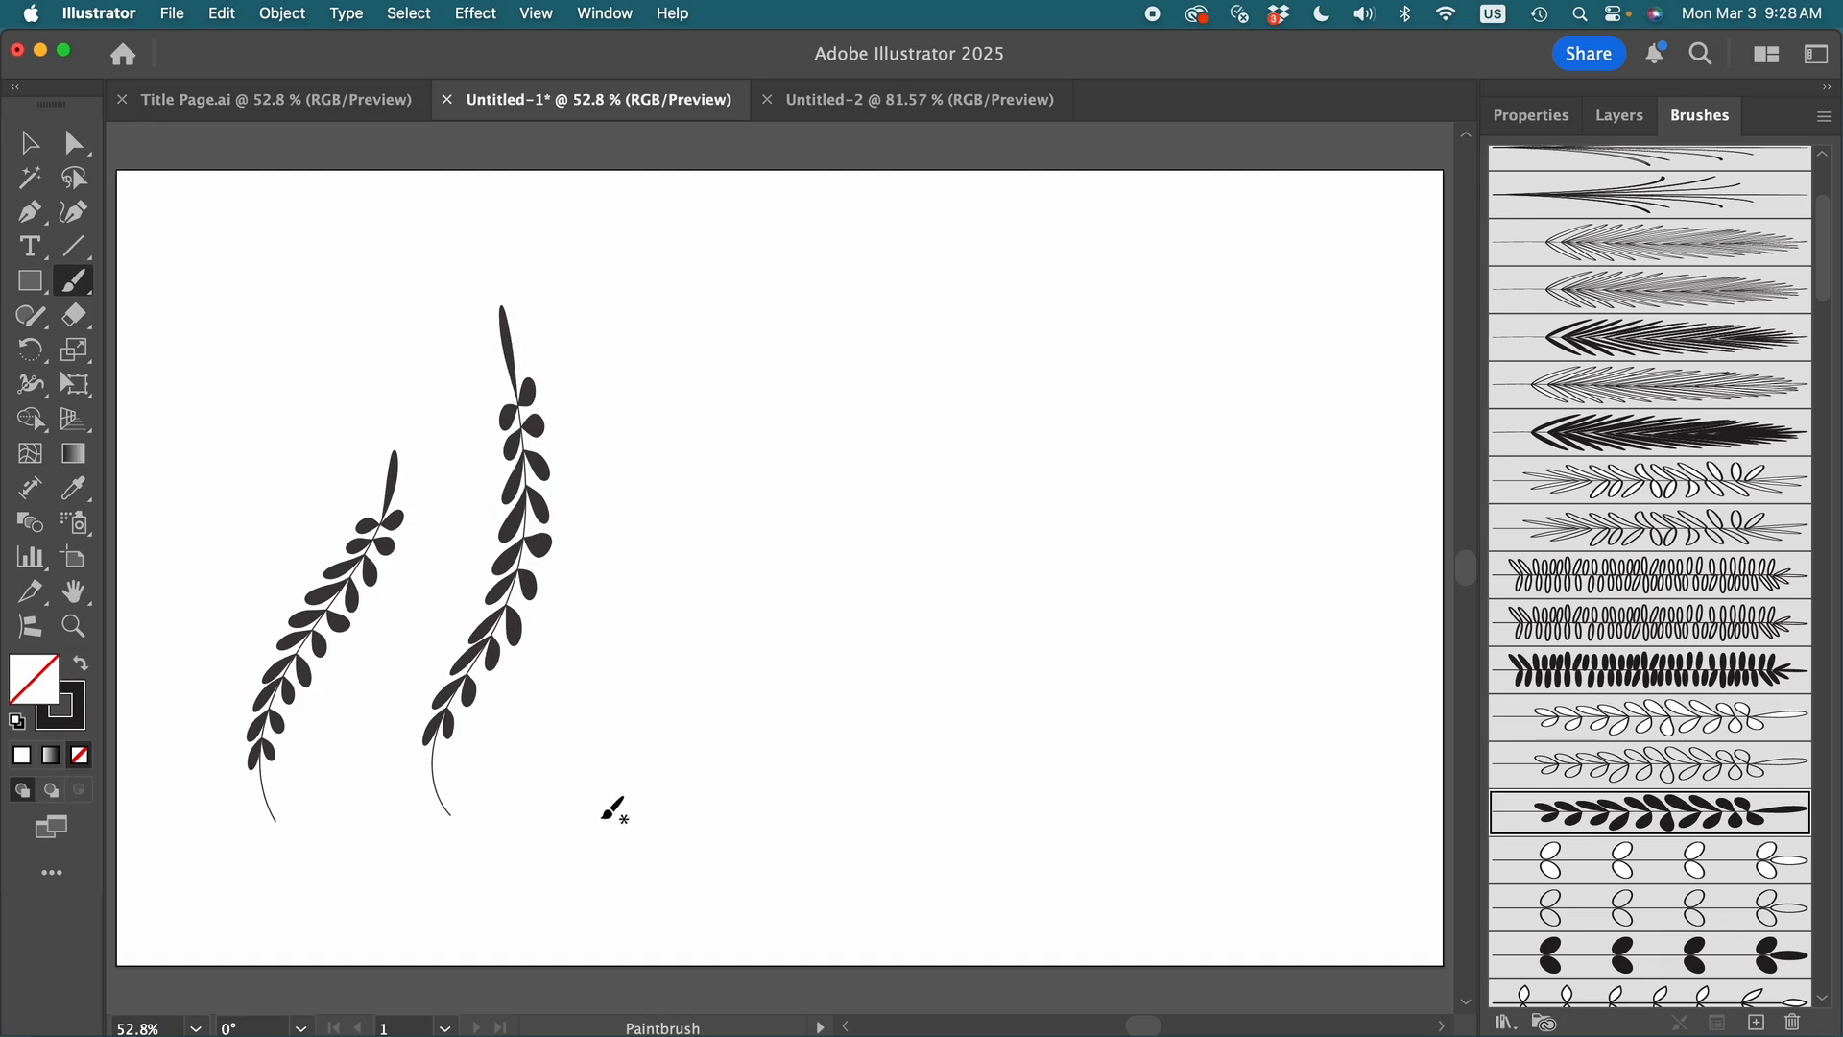
{"action": "mouse_move", "coordinate": [597, 815]}
{"action": "left_mouse_down"}
{"action": "mouse_move", "coordinate": [579, 736]}
{"action": "mouse_move", "coordinate": [617, 624]}
{"action": "left_mouse_up"}
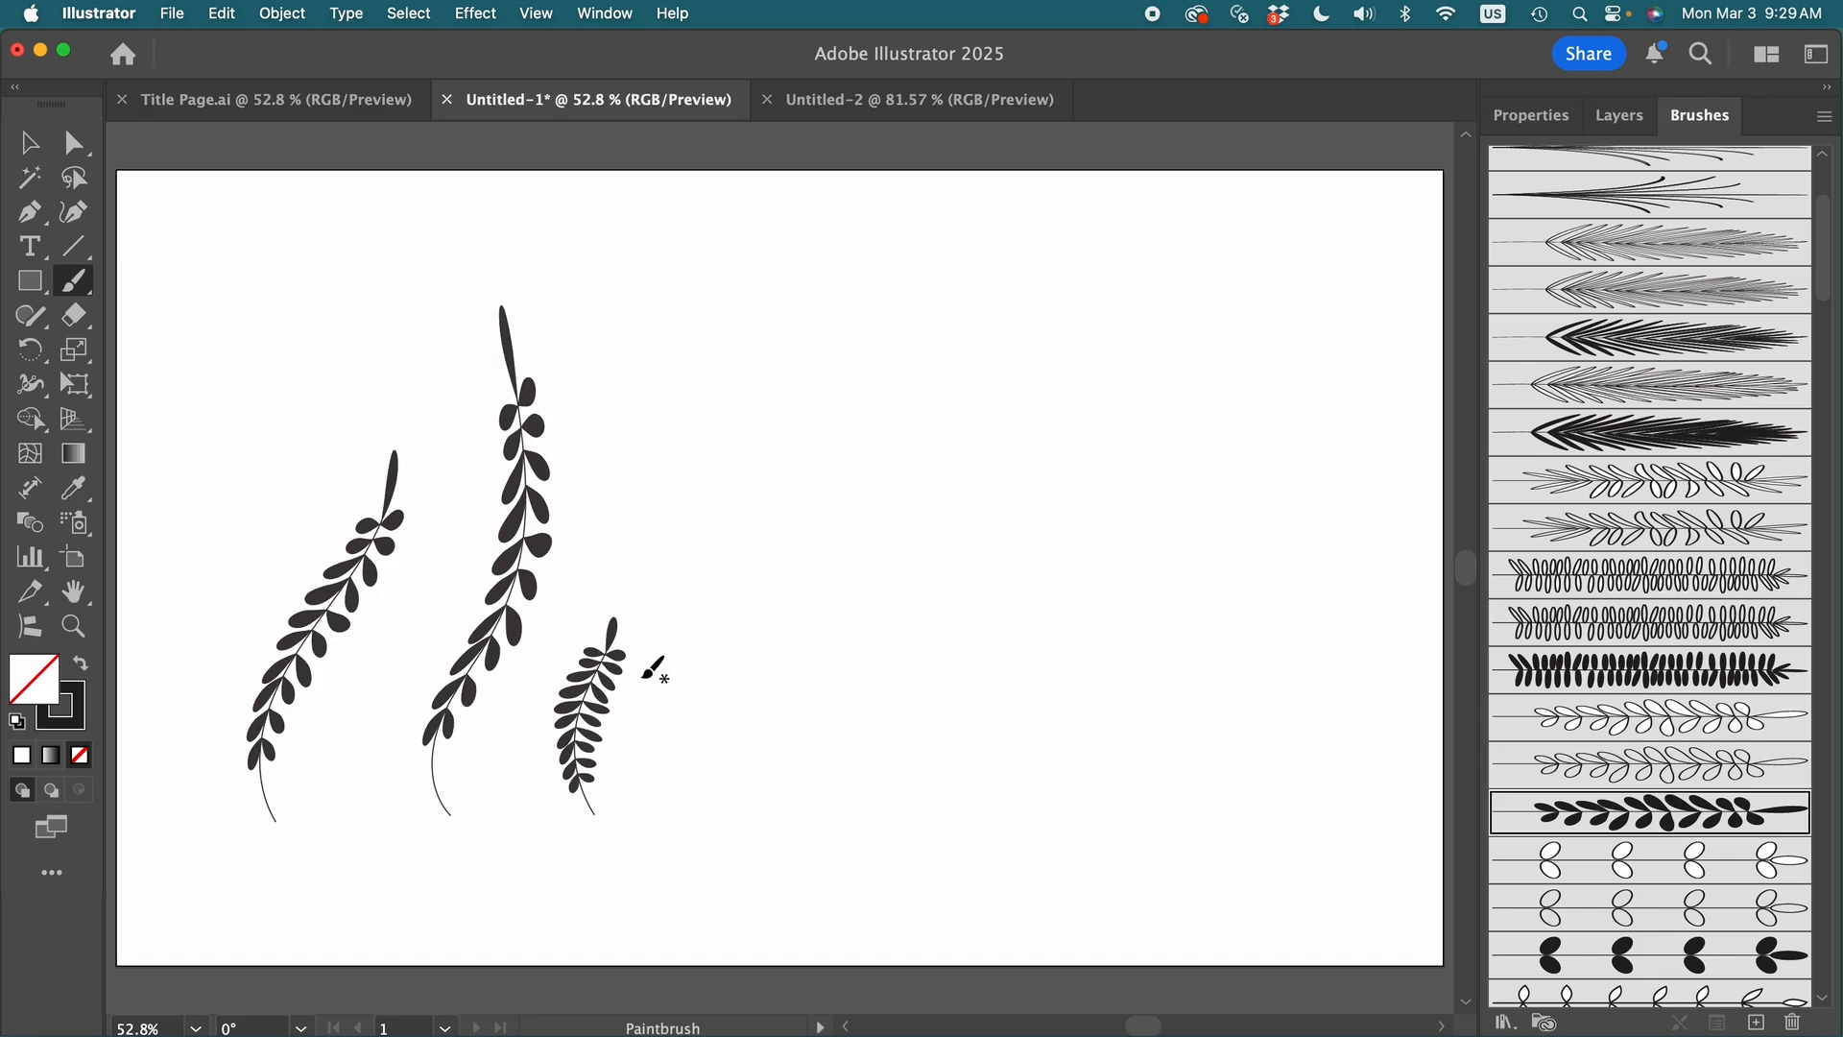
- Set the stroke weight to 2 pt and paint a fourth solid leafy stem to the right of the small one
{"action": "left_click", "coordinate": [1530, 117]}
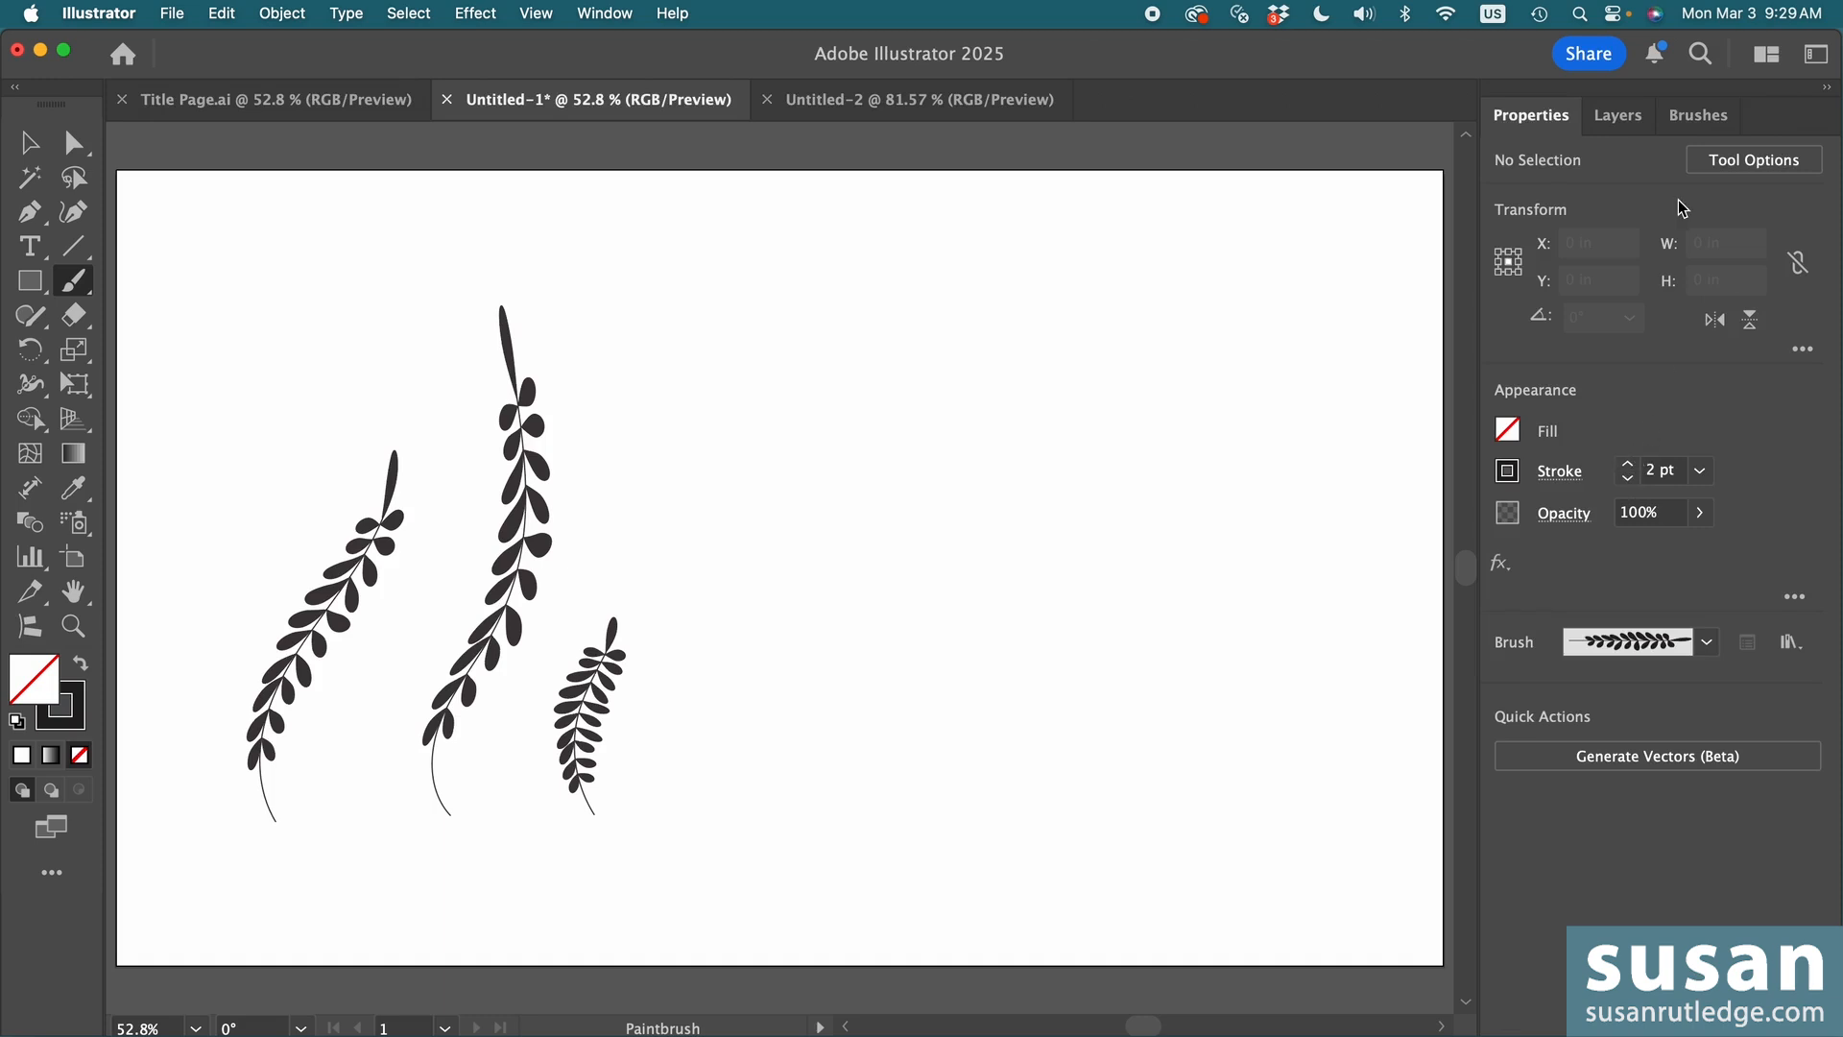
{"action": "left_click", "coordinate": [1697, 116]}
{"action": "mouse_move", "coordinate": [735, 799]}
{"action": "left_mouse_down"}
{"action": "mouse_move", "coordinate": [719, 610]}
{"action": "mouse_move", "coordinate": [793, 430]}
{"action": "mouse_move", "coordinate": [783, 367]}
{"action": "left_mouse_up"}
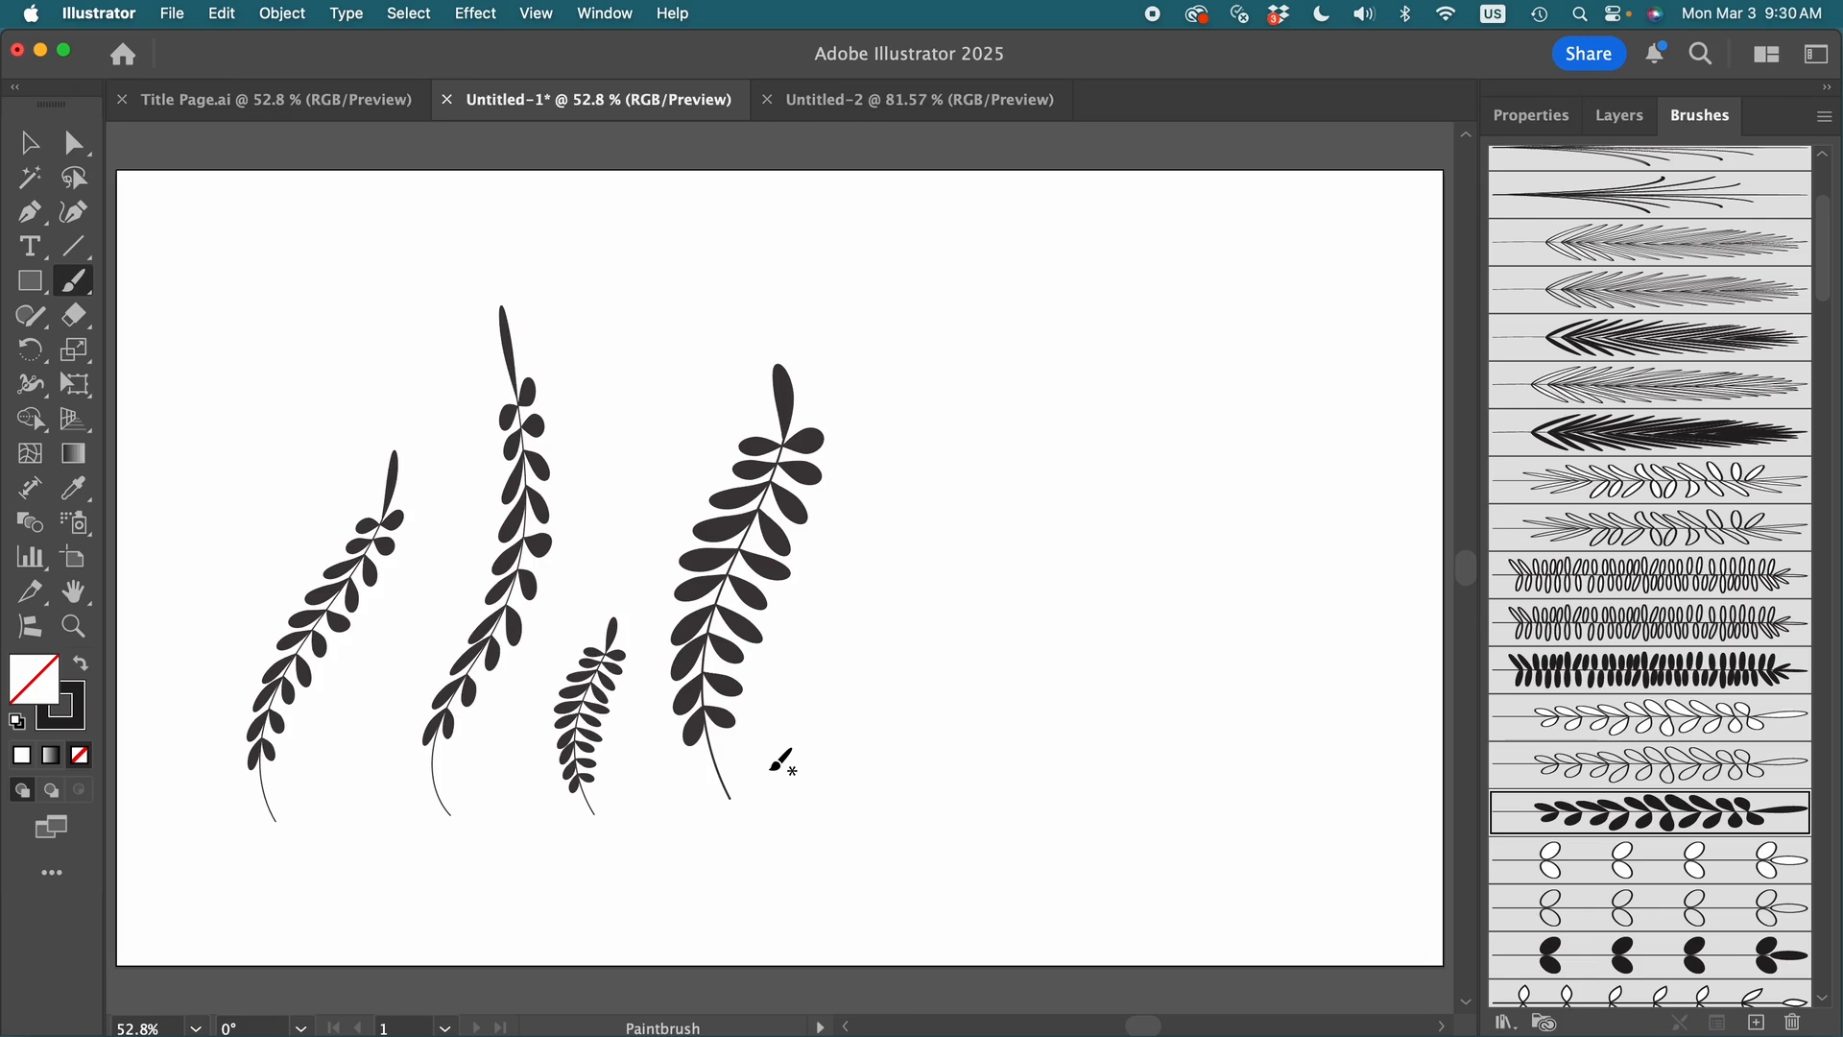
- Paint a fifth stem right of the others with the outlined white-leaf version of the brush, and display the stroke properties
{"action": "left_click", "coordinate": [1568, 720]}
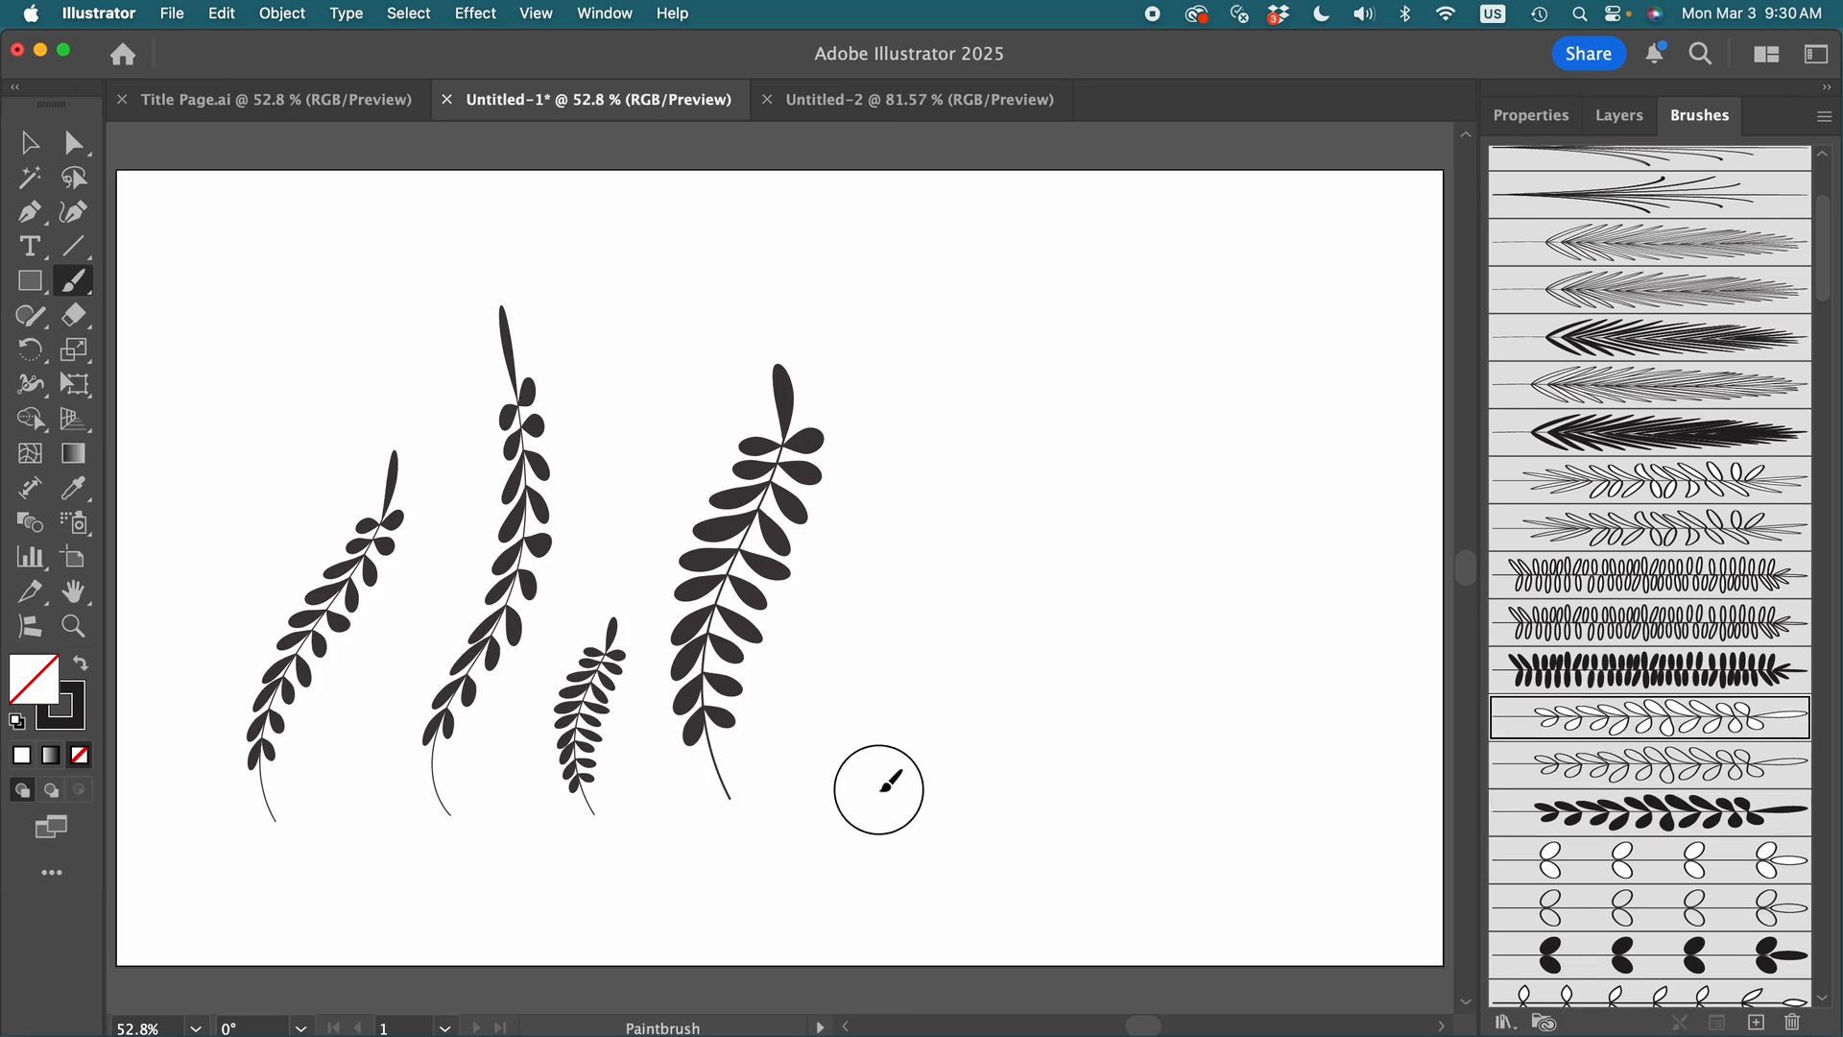
{"action": "mouse_move", "coordinate": [878, 787]}
{"action": "left_mouse_down"}
{"action": "mouse_move", "coordinate": [924, 765]}
{"action": "mouse_move", "coordinate": [957, 629]}
{"action": "mouse_move", "coordinate": [967, 406]}
{"action": "mouse_move", "coordinate": [999, 326]}
{"action": "left_mouse_up"}
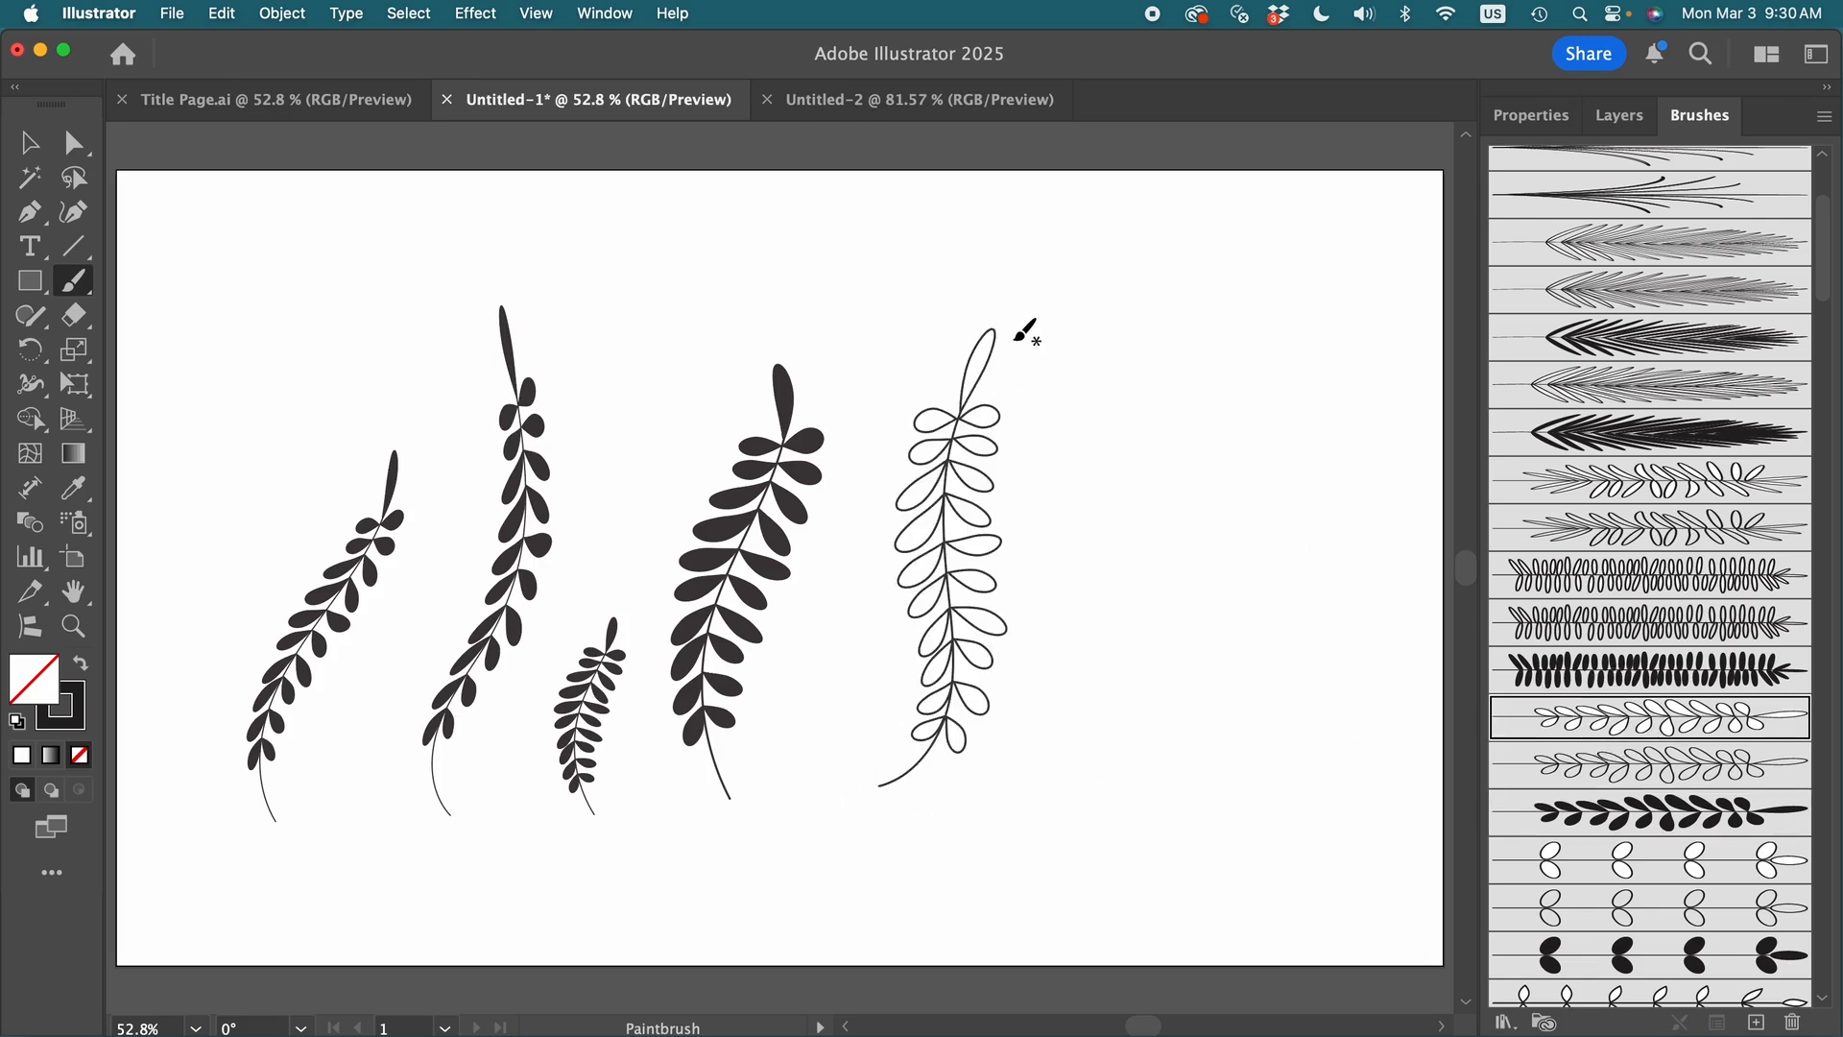
{"action": "left_click", "coordinate": [1536, 116]}
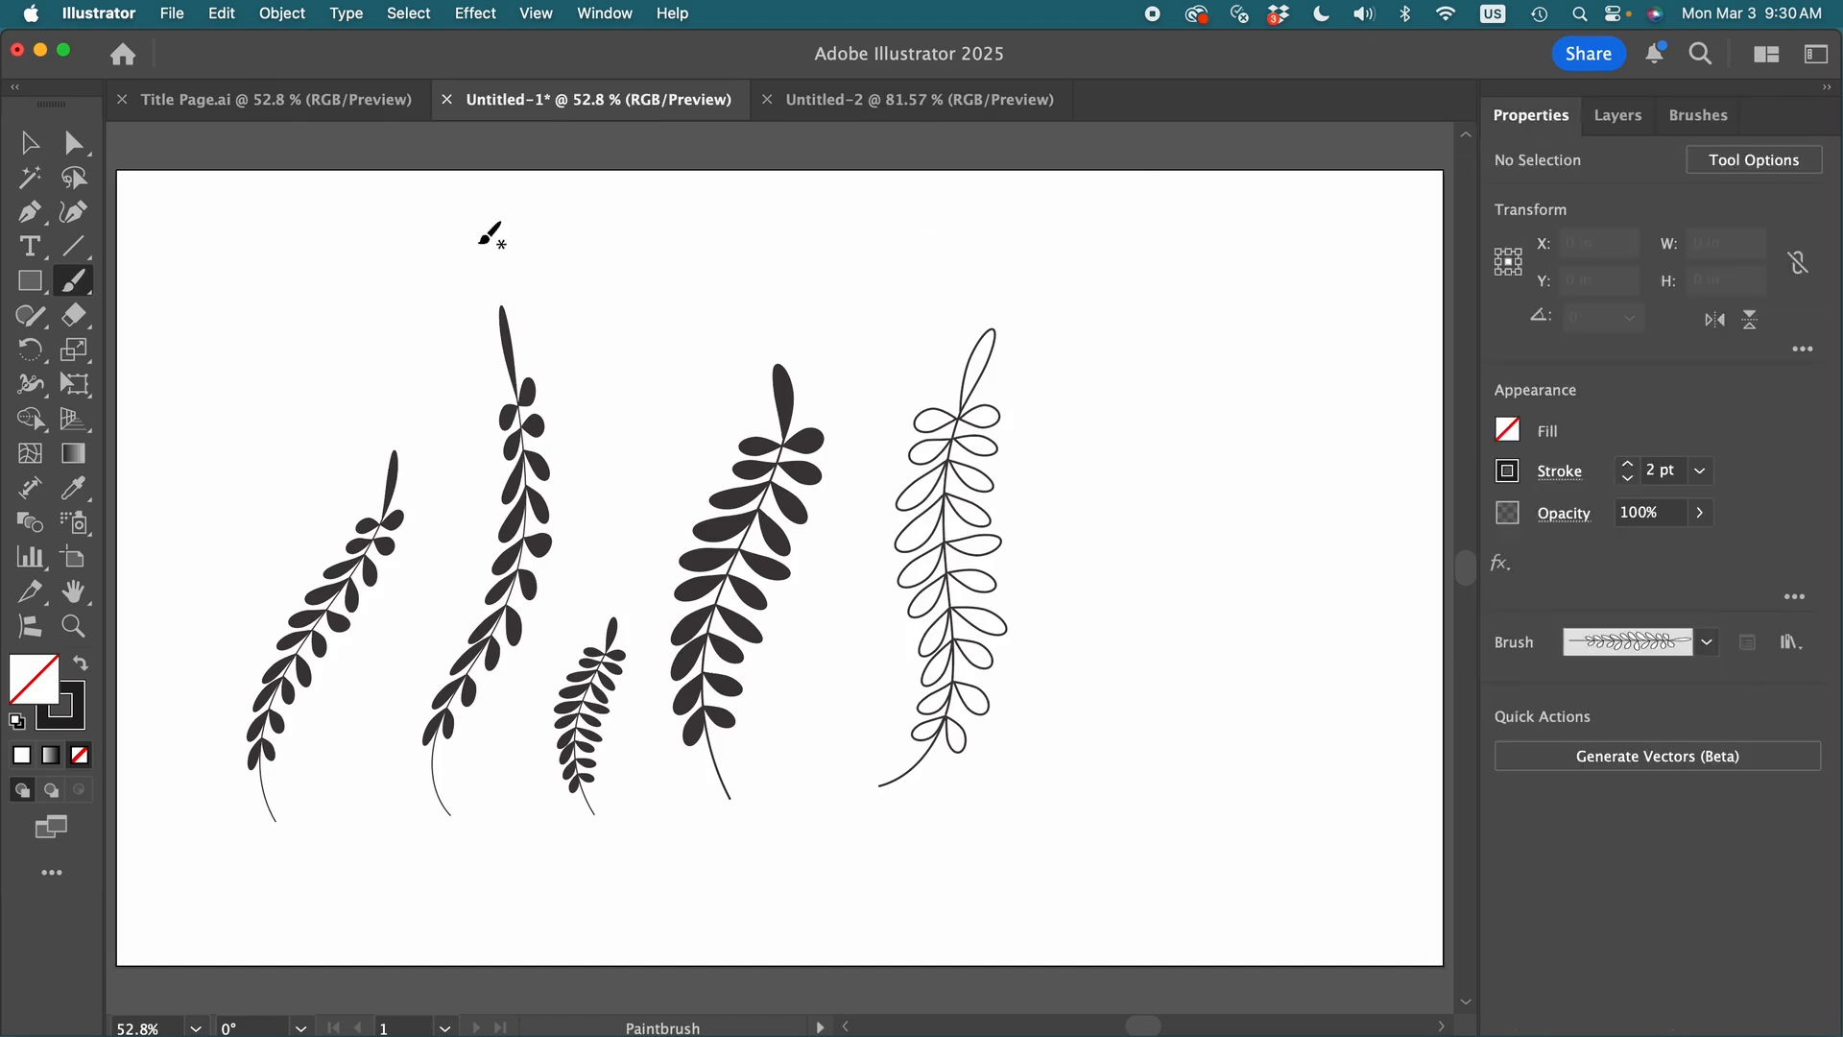
- Recolor the thick solid leafy stem, fourth from the left, by setting its stroke to a green swatch
{"action": "left_click", "coordinate": [29, 142]}
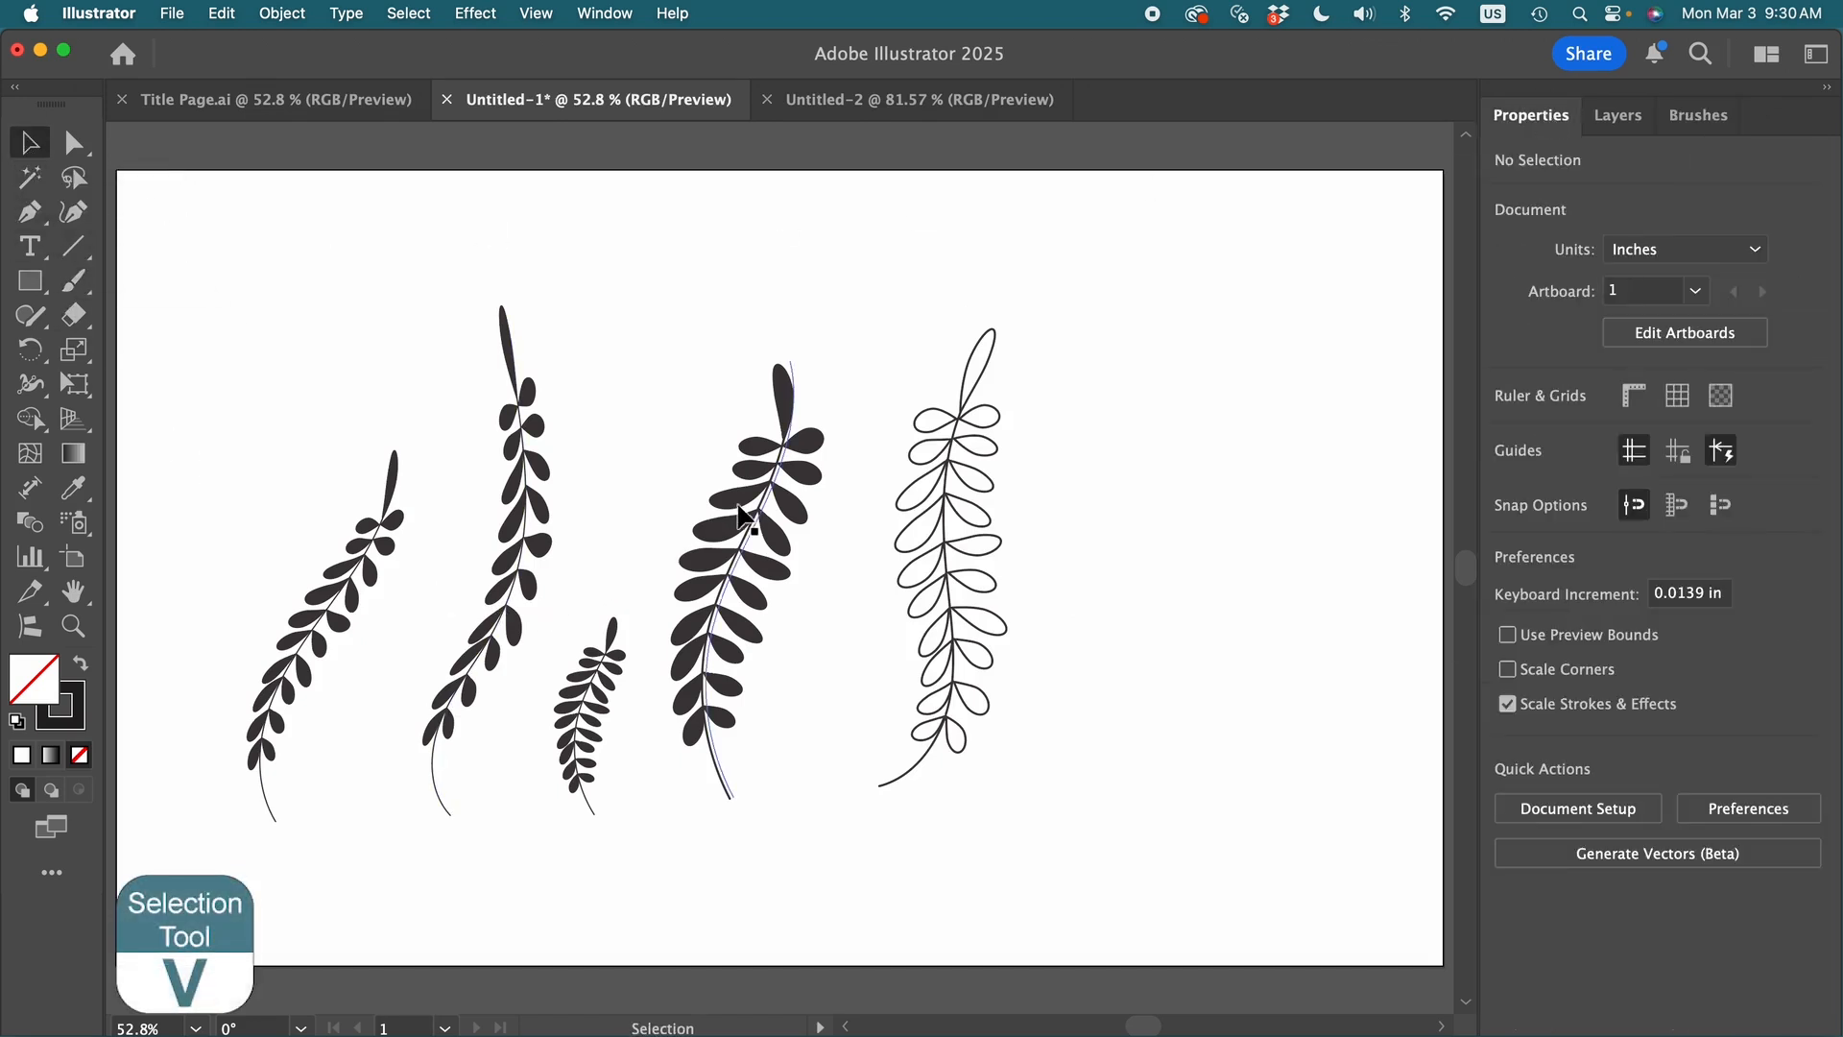
{"action": "left_click", "coordinate": [751, 549]}
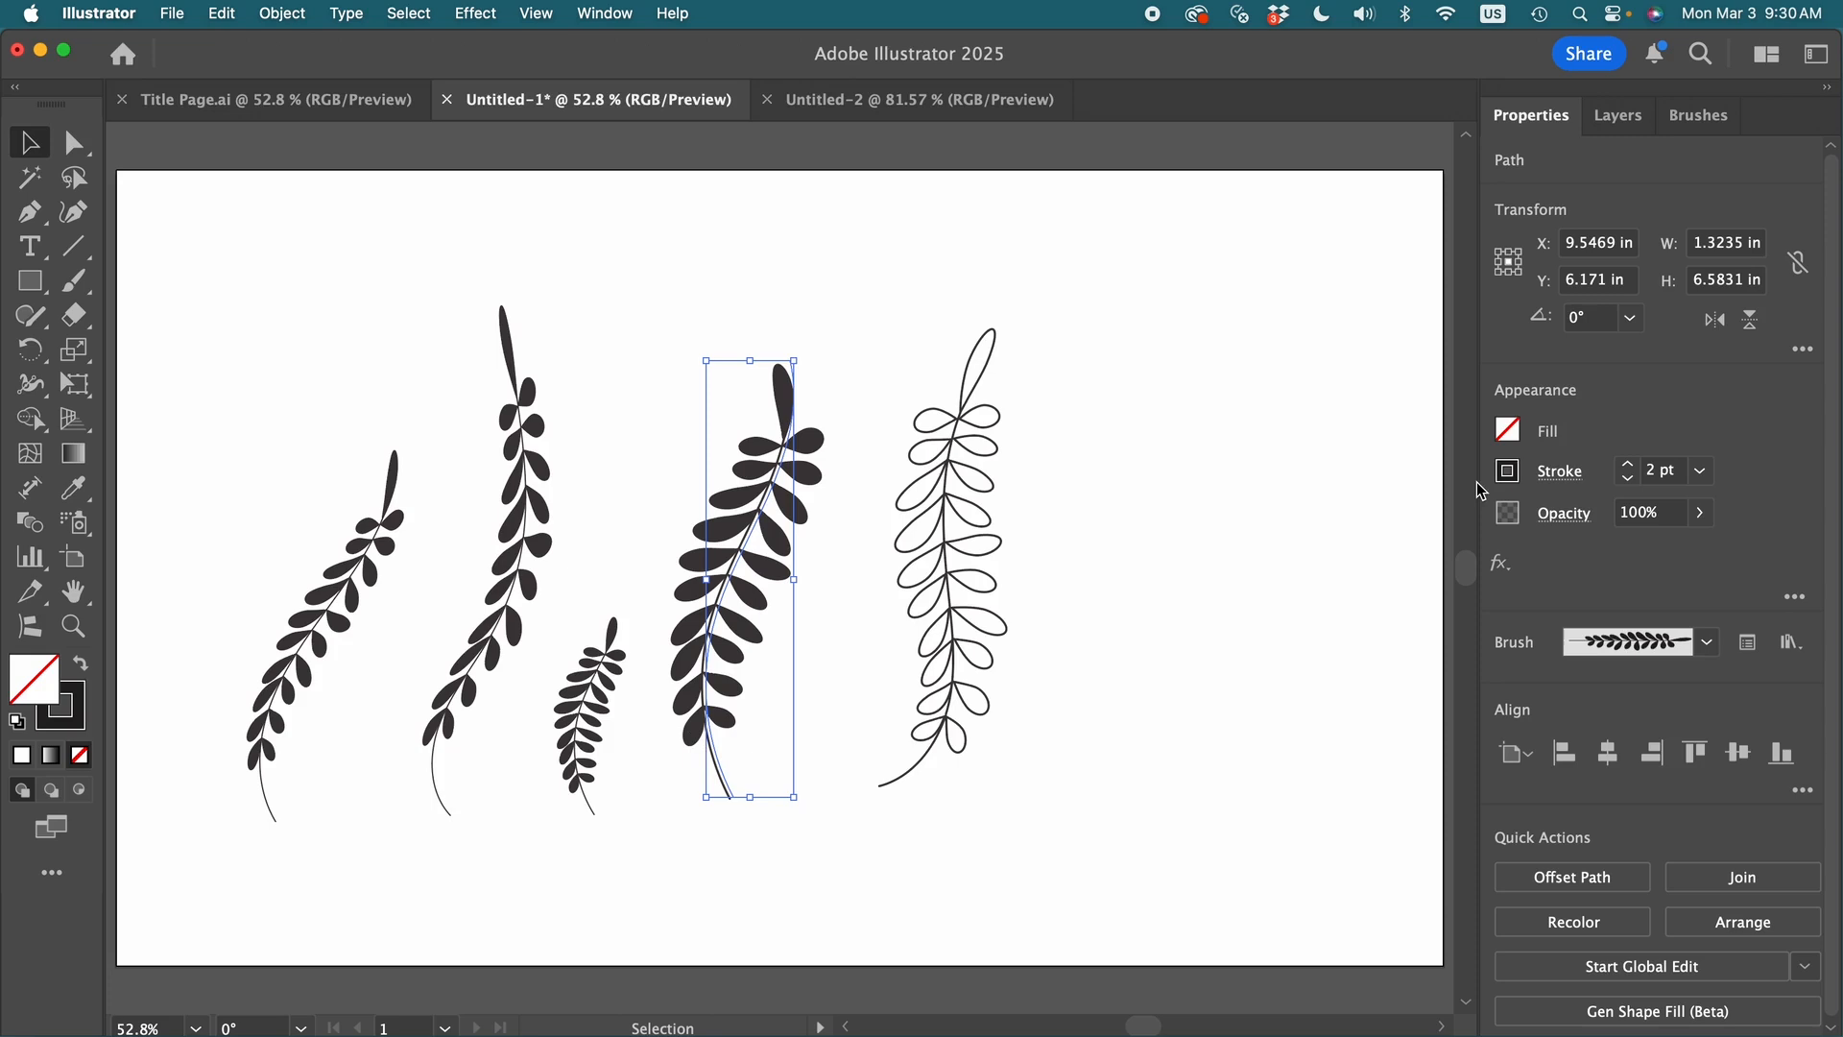
{"action": "left_click", "coordinate": [1508, 472]}
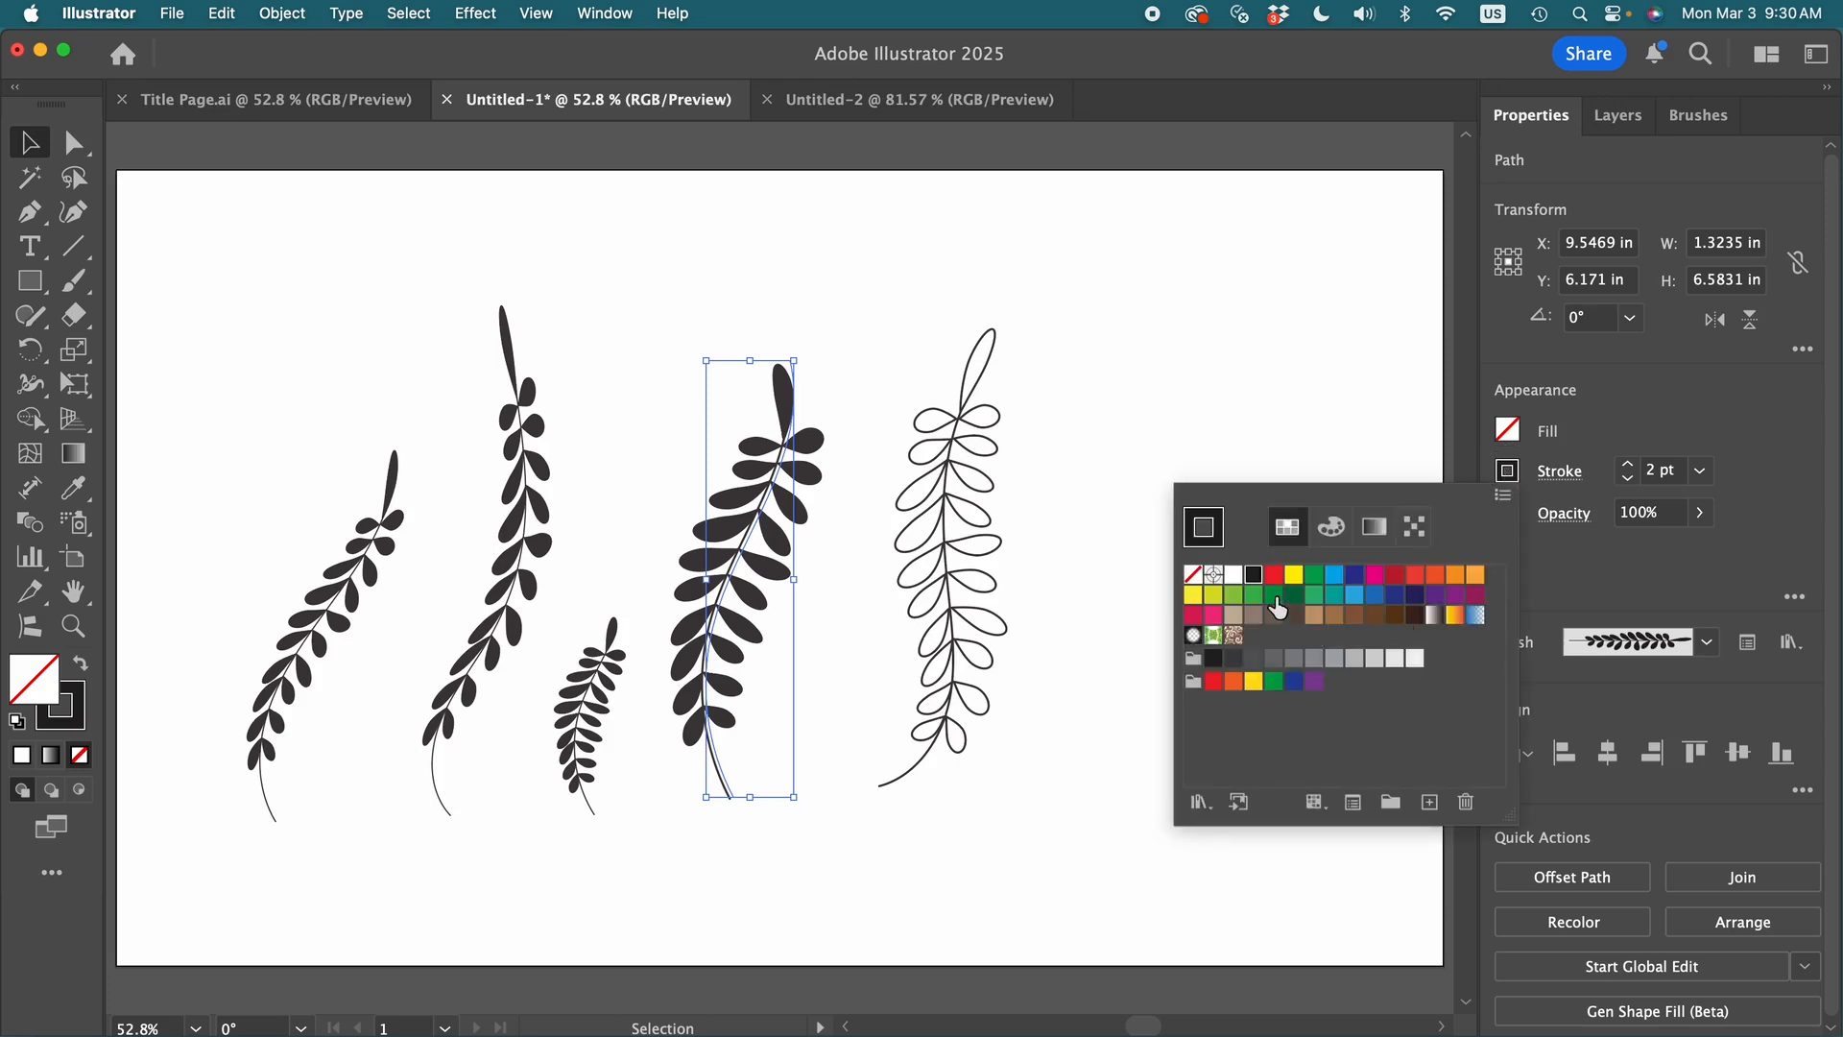
{"action": "left_click", "coordinate": [1274, 597]}
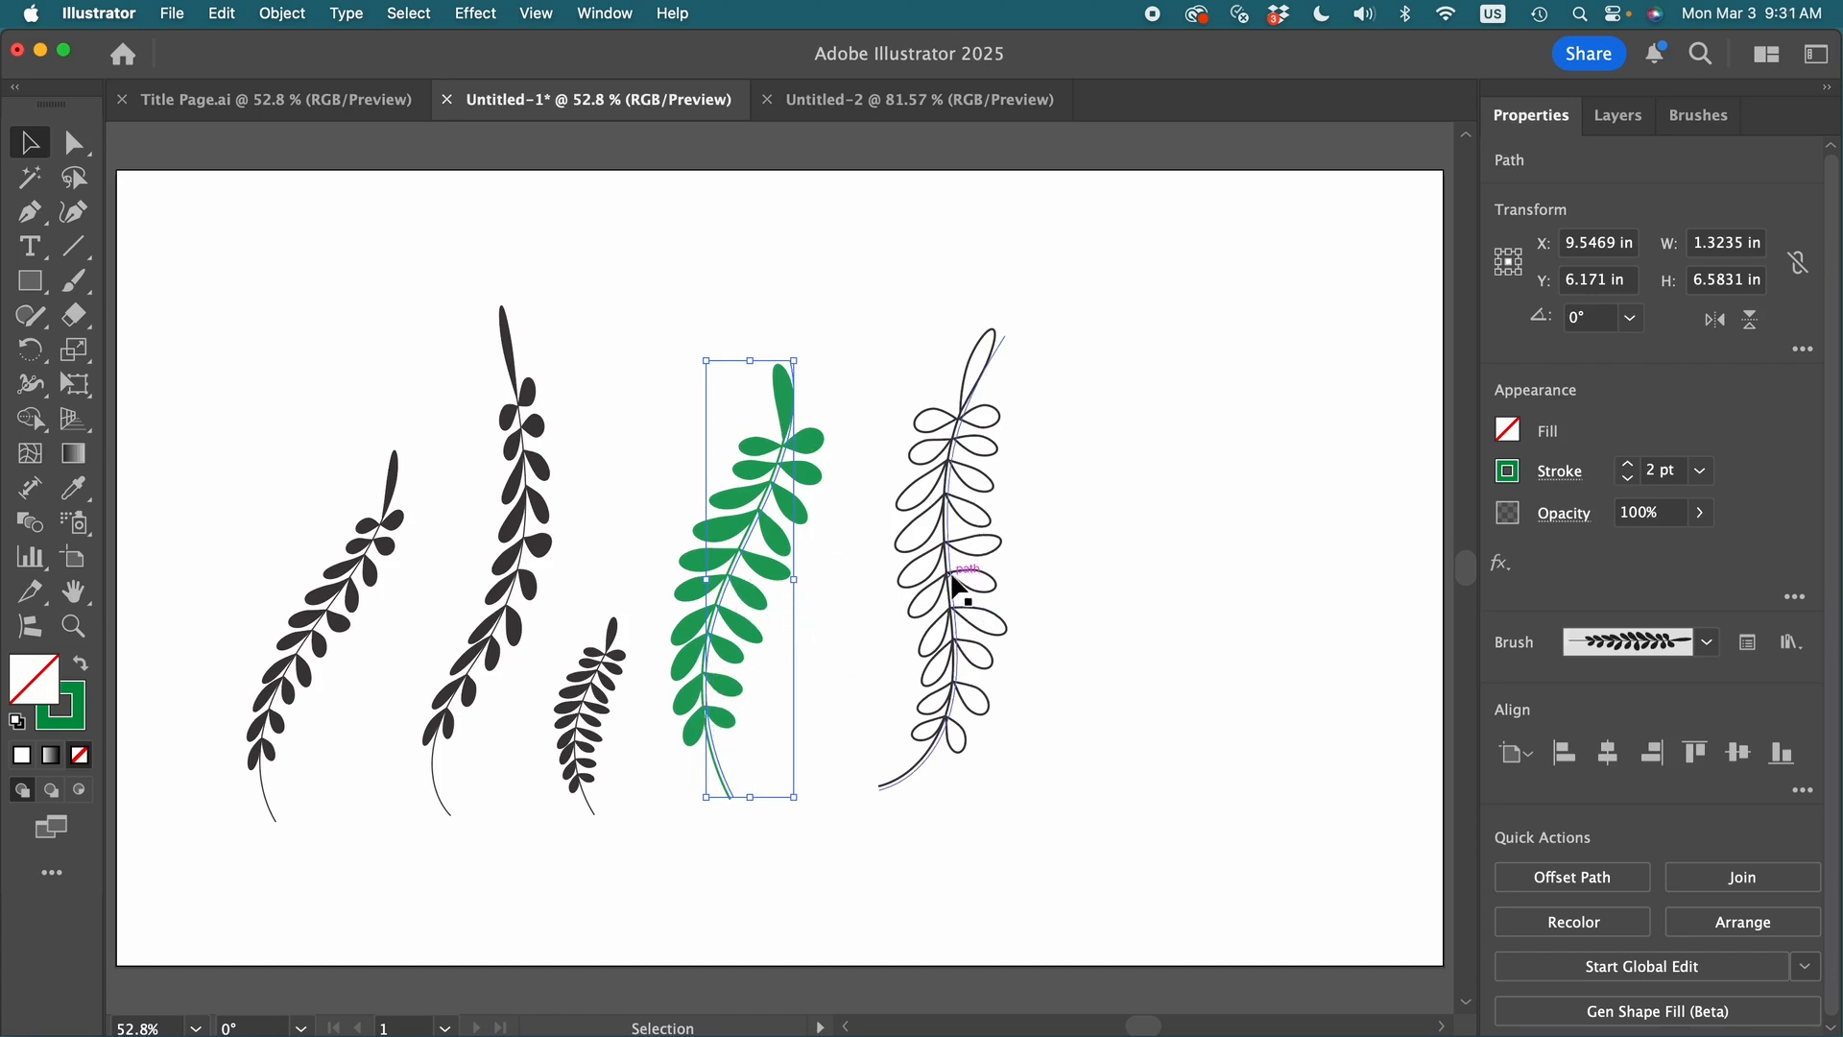
- Set the stroke of the outlined white-leaf stem to a dark green swatch
{"action": "left_click", "coordinate": [956, 582]}
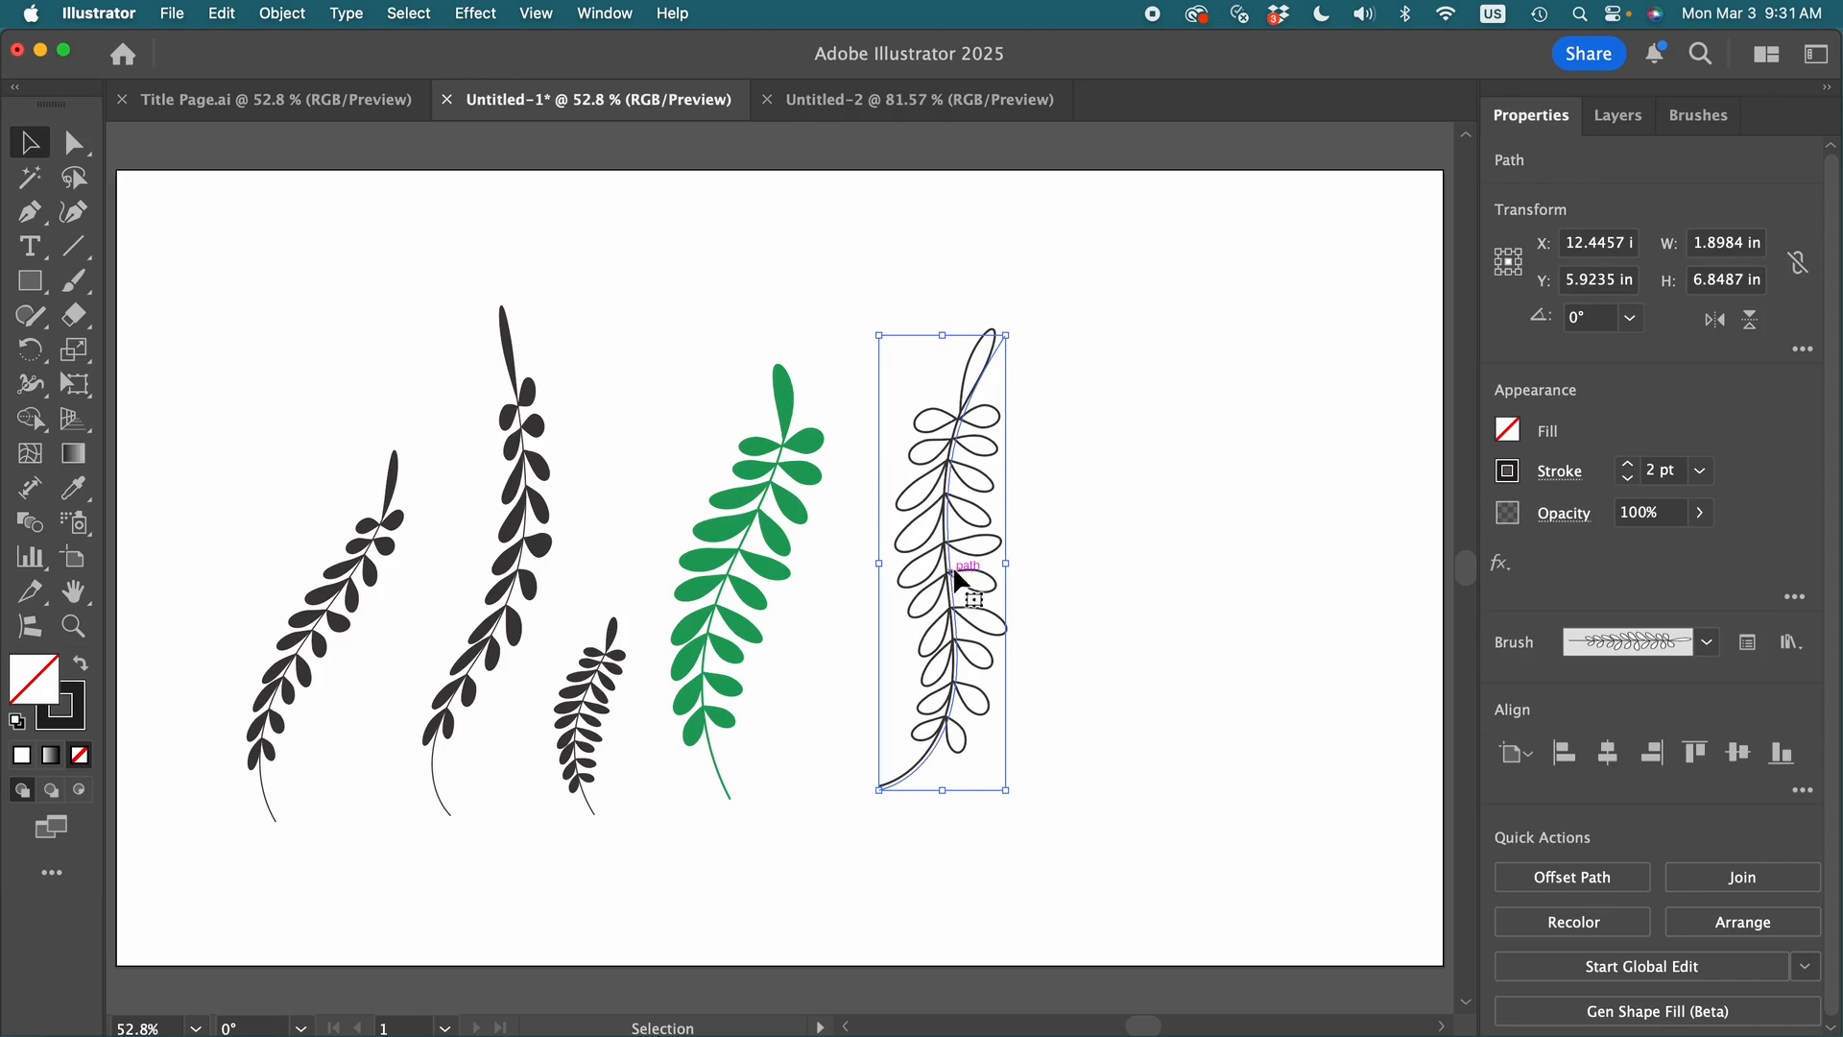
{"action": "left_click", "coordinate": [1508, 471]}
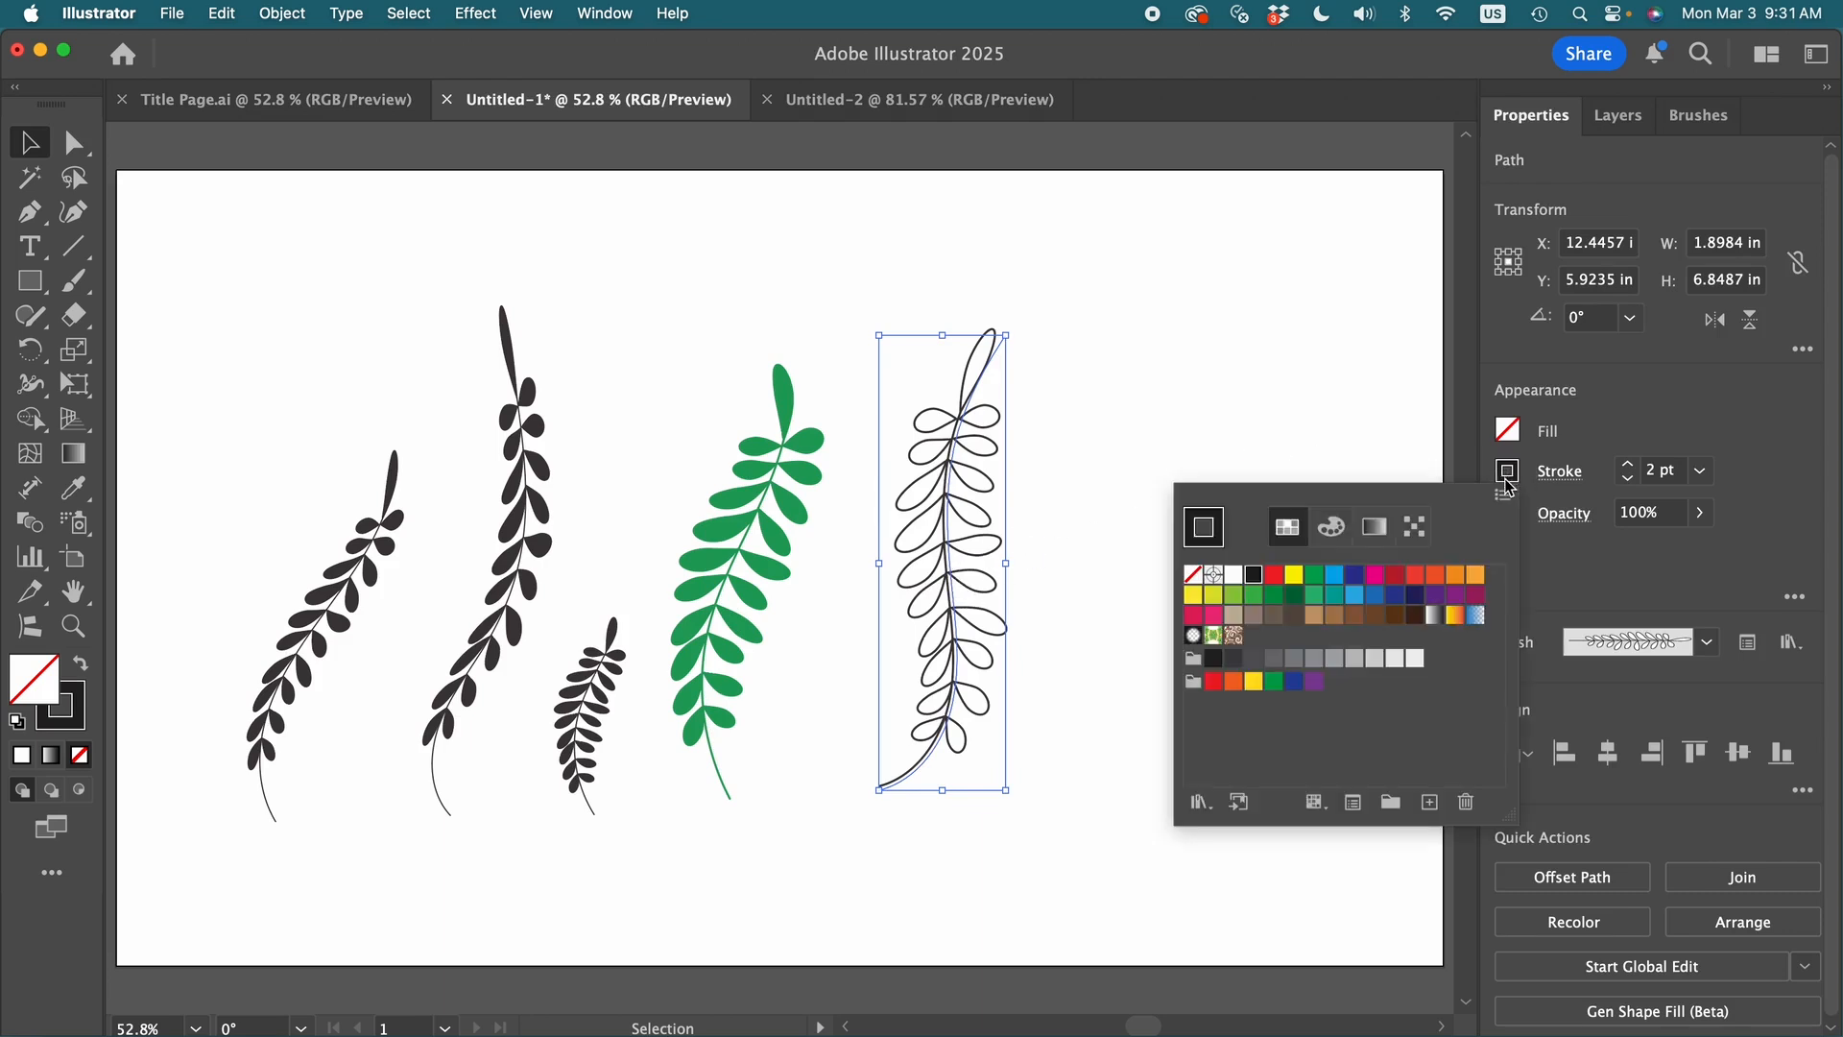
{"action": "left_click", "coordinate": [1294, 594]}
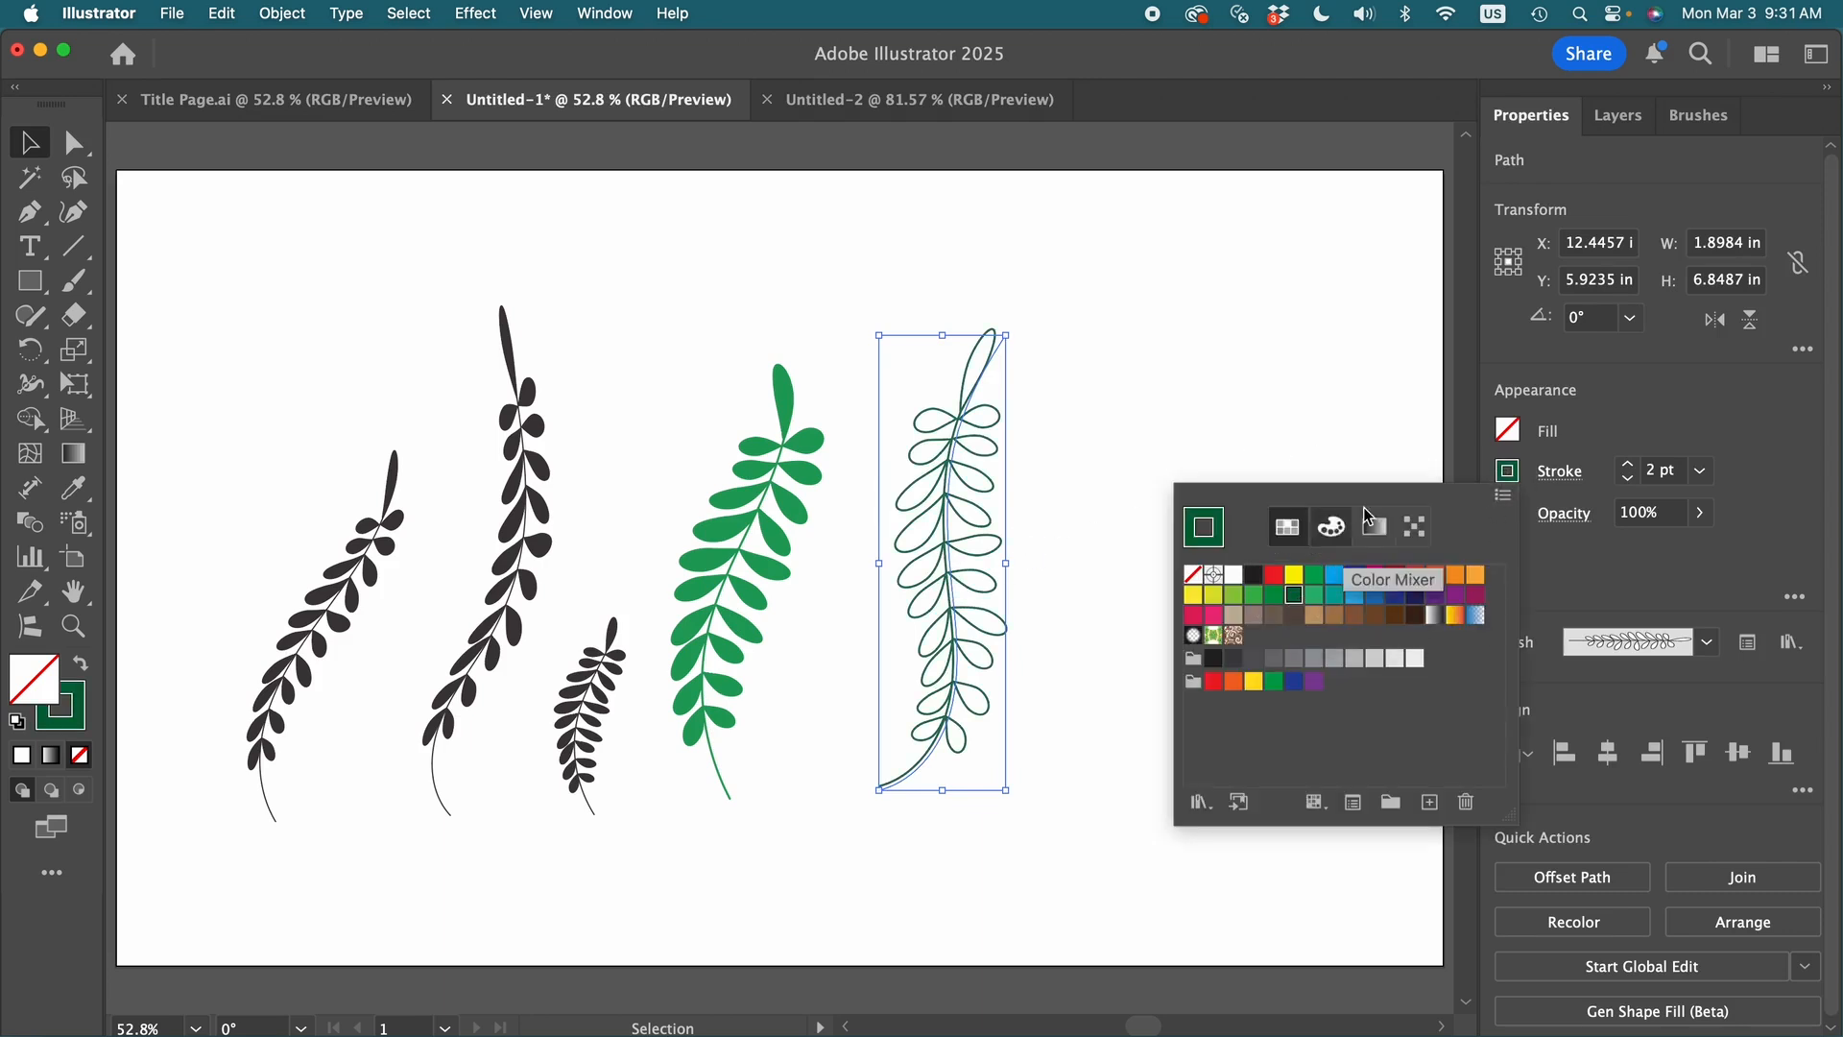
- Try a bright green fill on the outlined white-leaf stem, and reset its fill to None
{"action": "left_click", "coordinate": [1514, 441]}
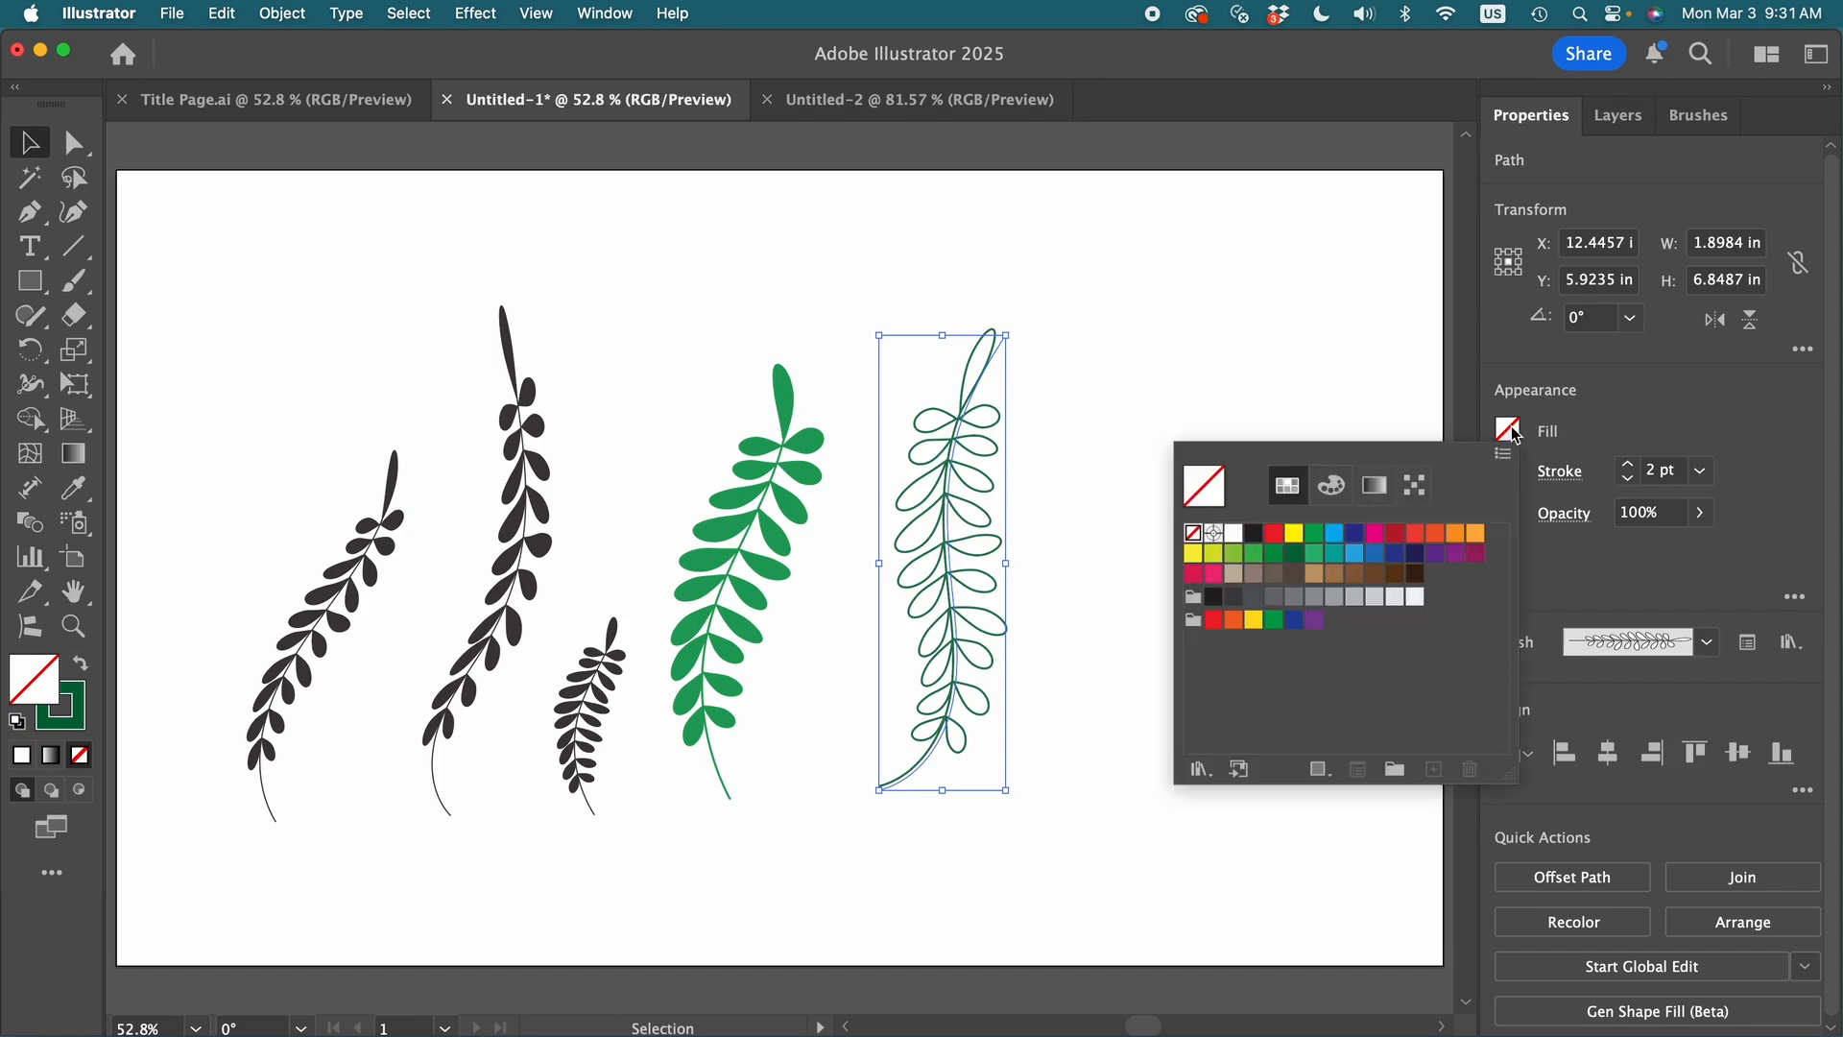
{"action": "left_click", "coordinate": [1253, 556]}
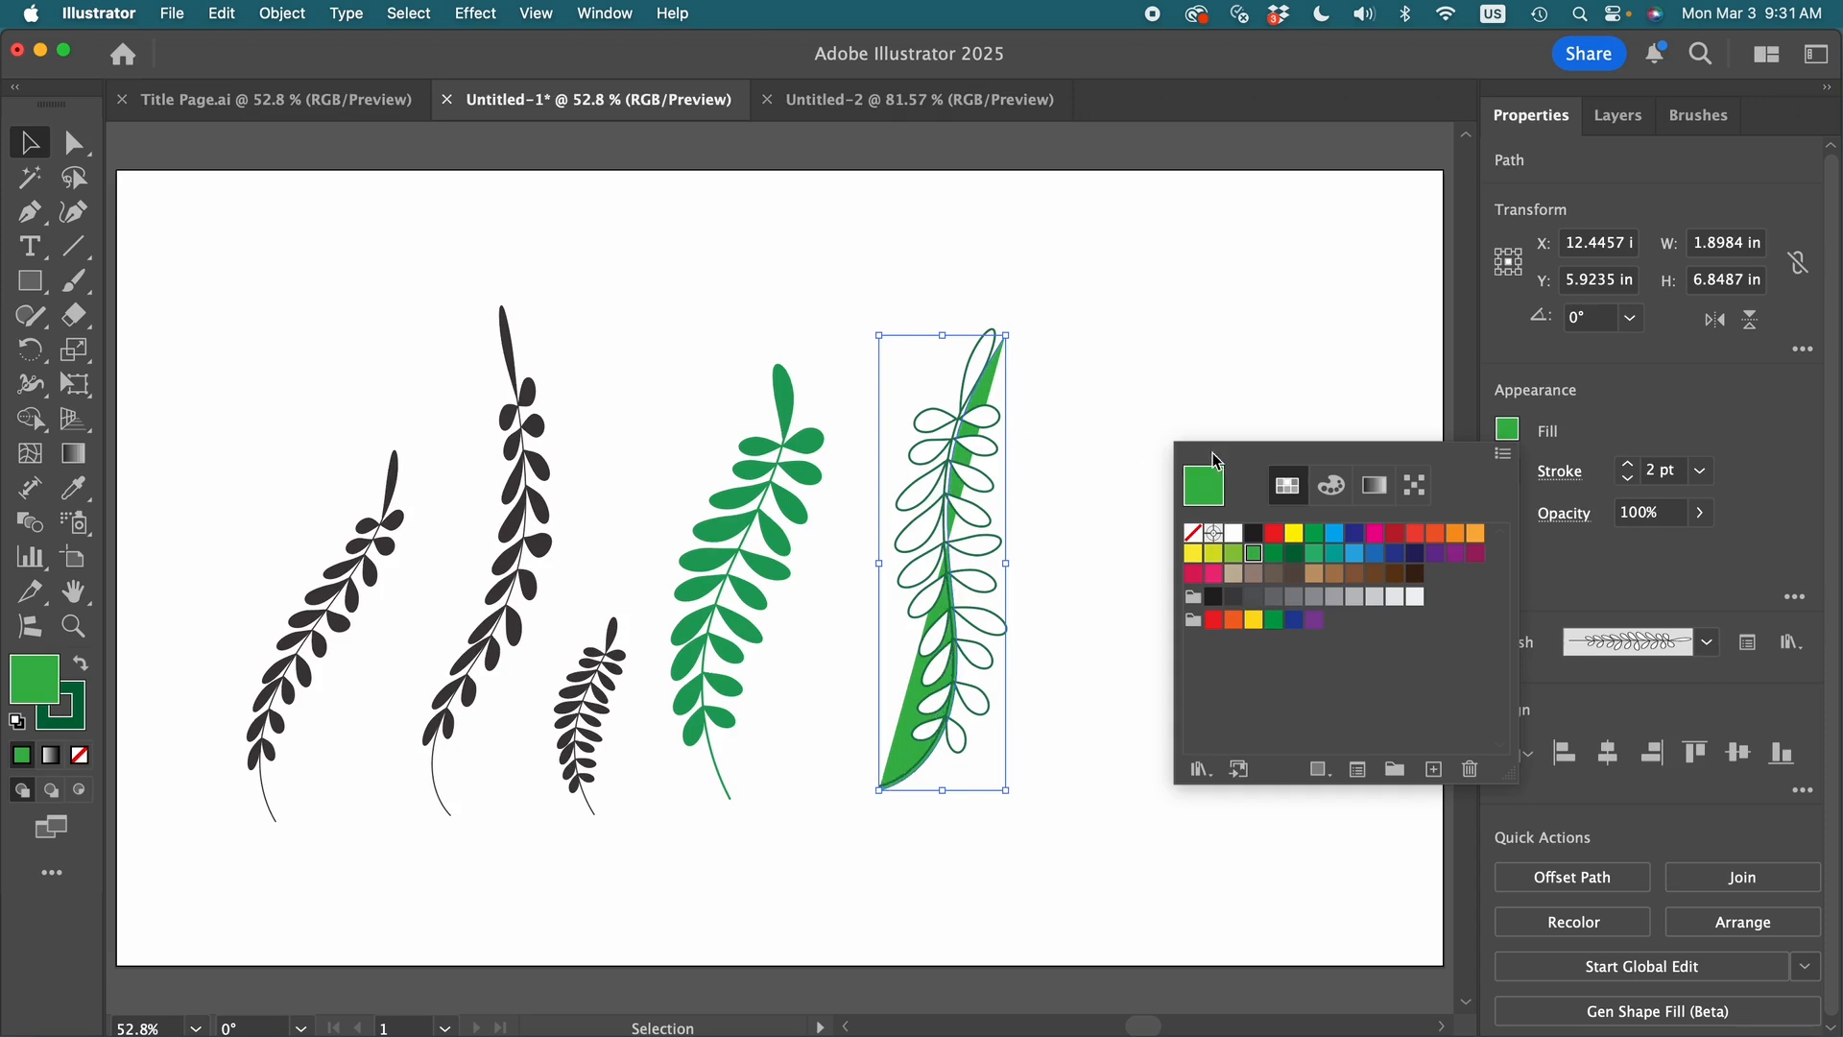
{"action": "left_click", "coordinate": [1193, 533]}
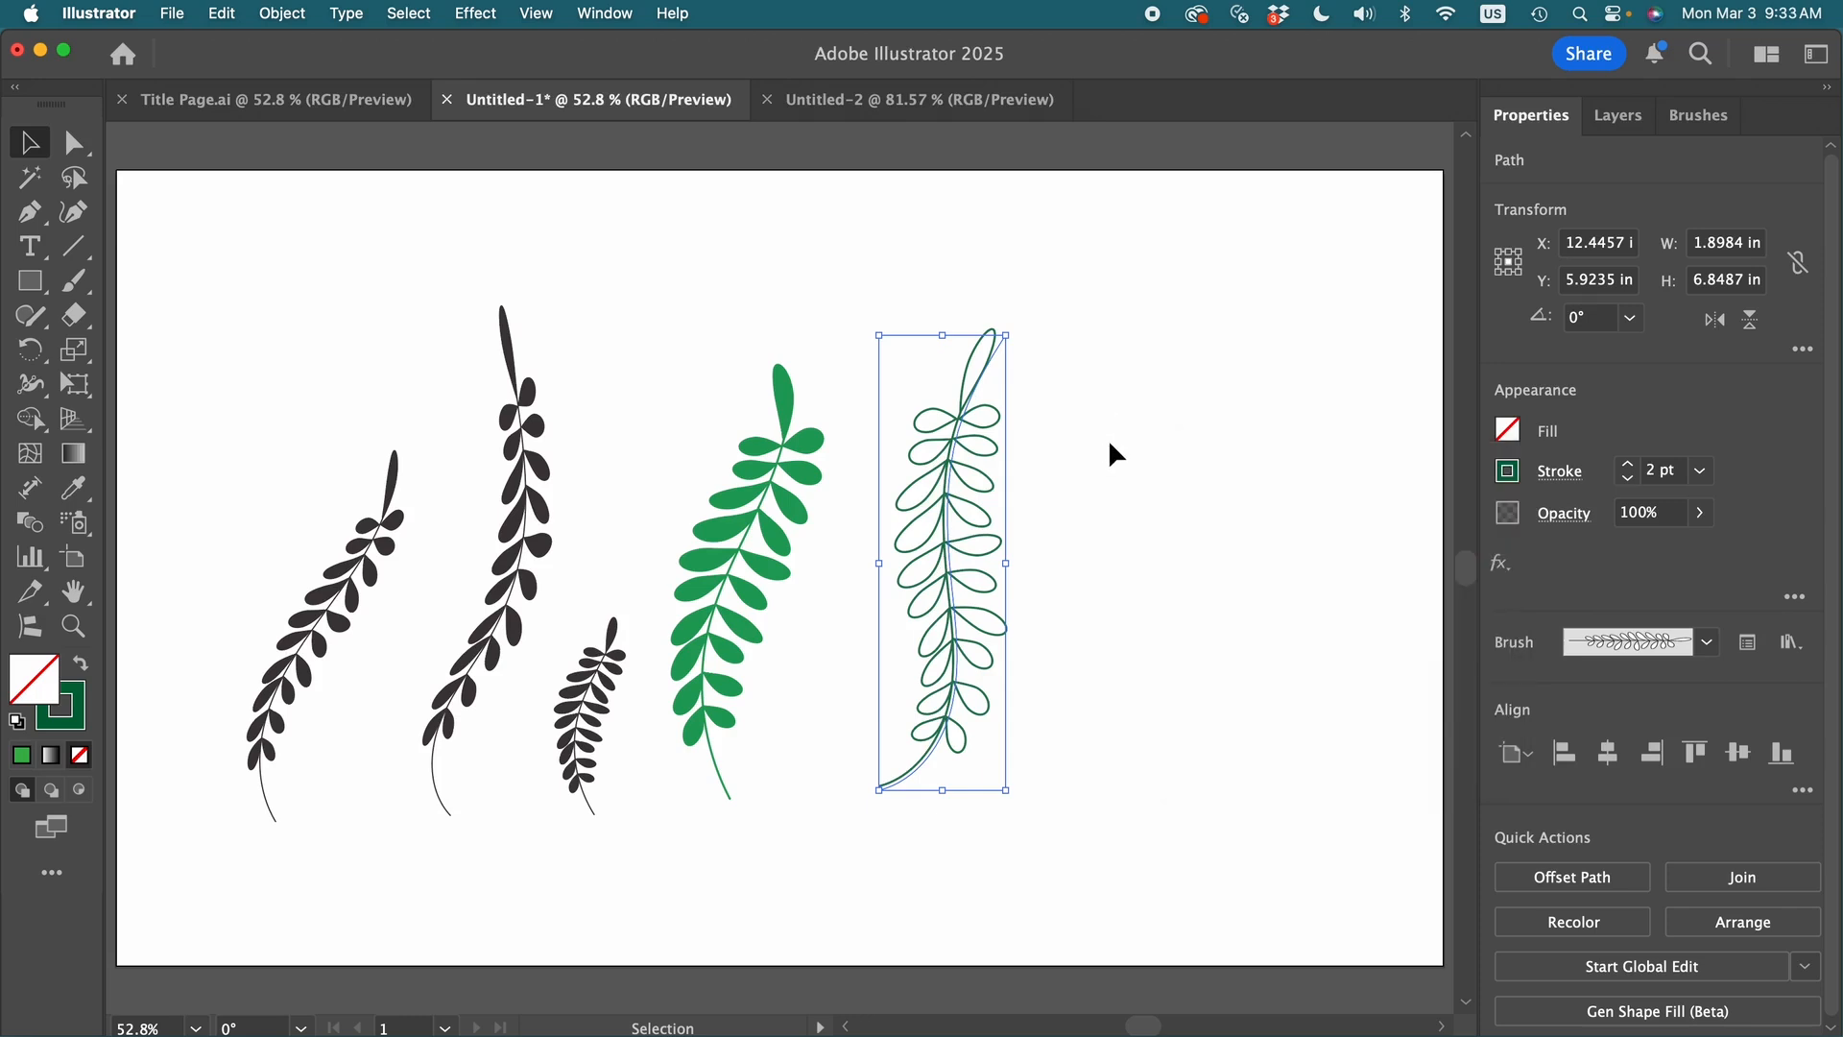